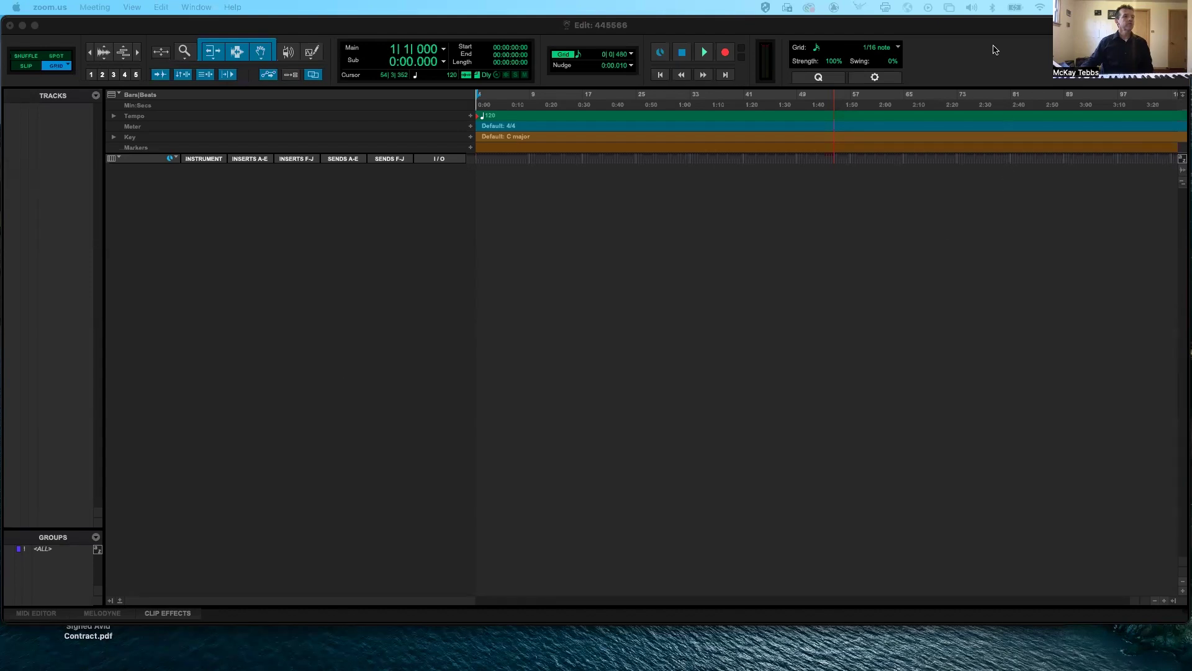
Switch to Pro Tools and begin a new tracks setup with 3 stereo audio tracks.
left_click(983, 30)
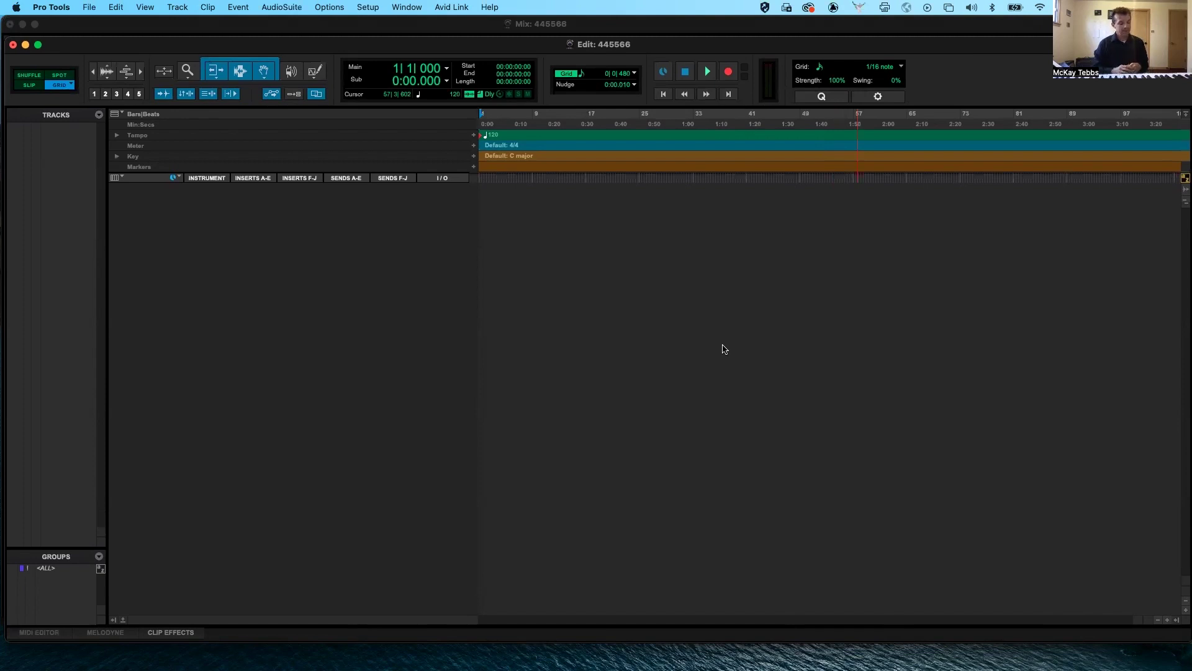
key("shift+super+n")
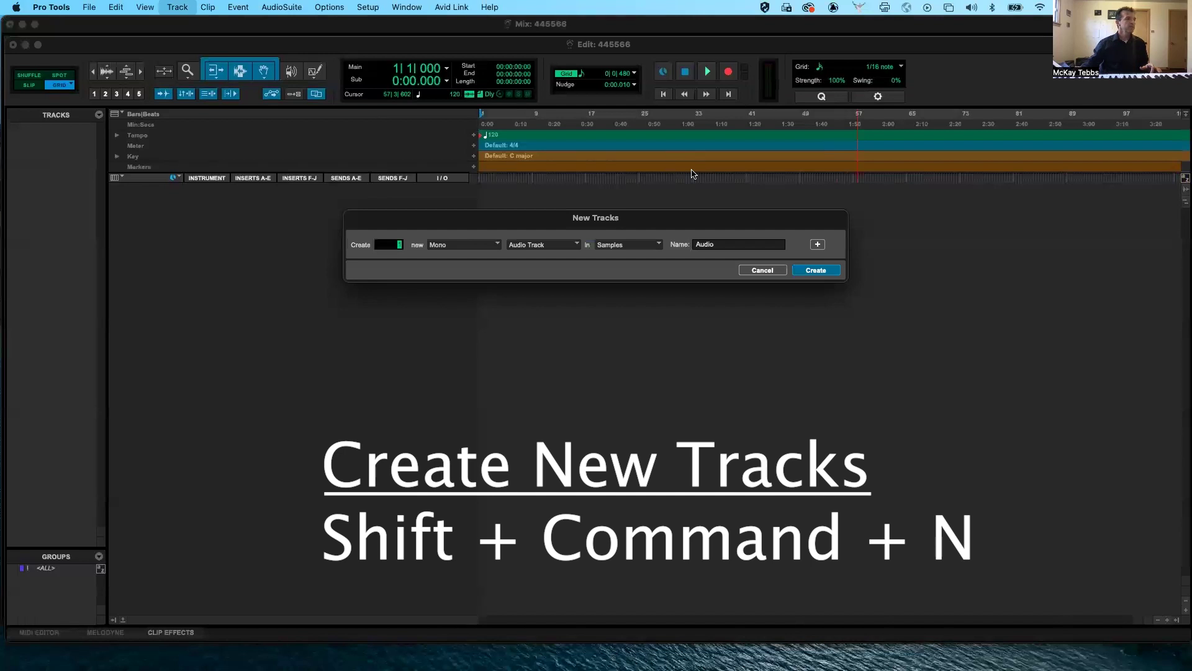
left_click(575, 245)
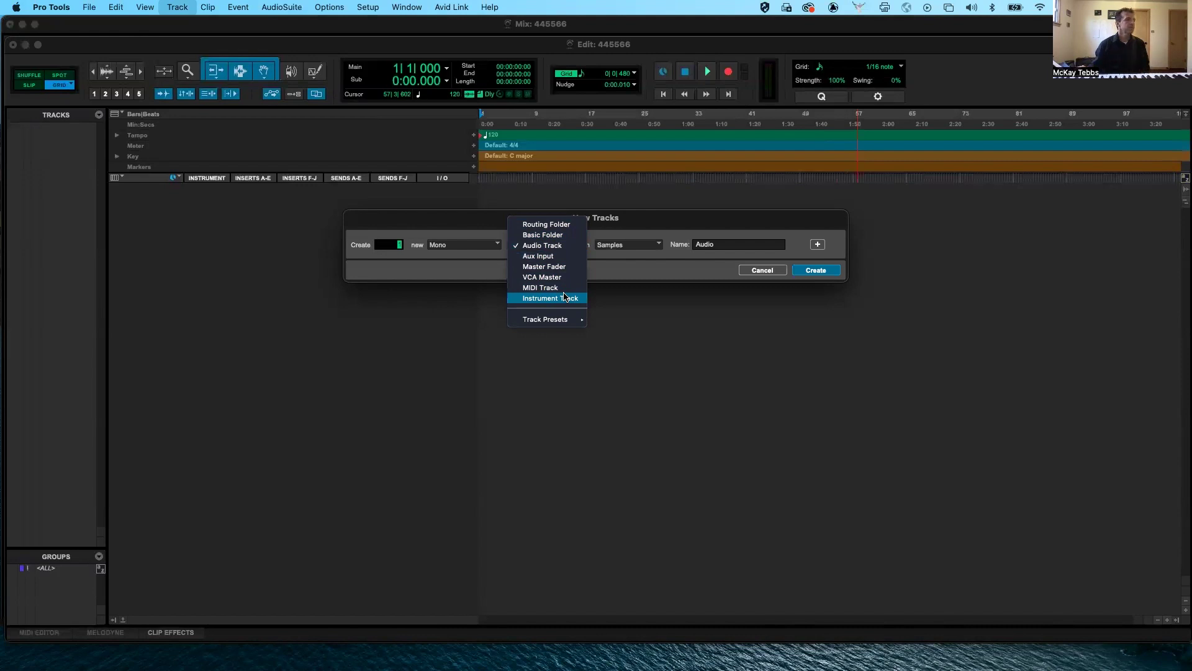
left_click(602, 257)
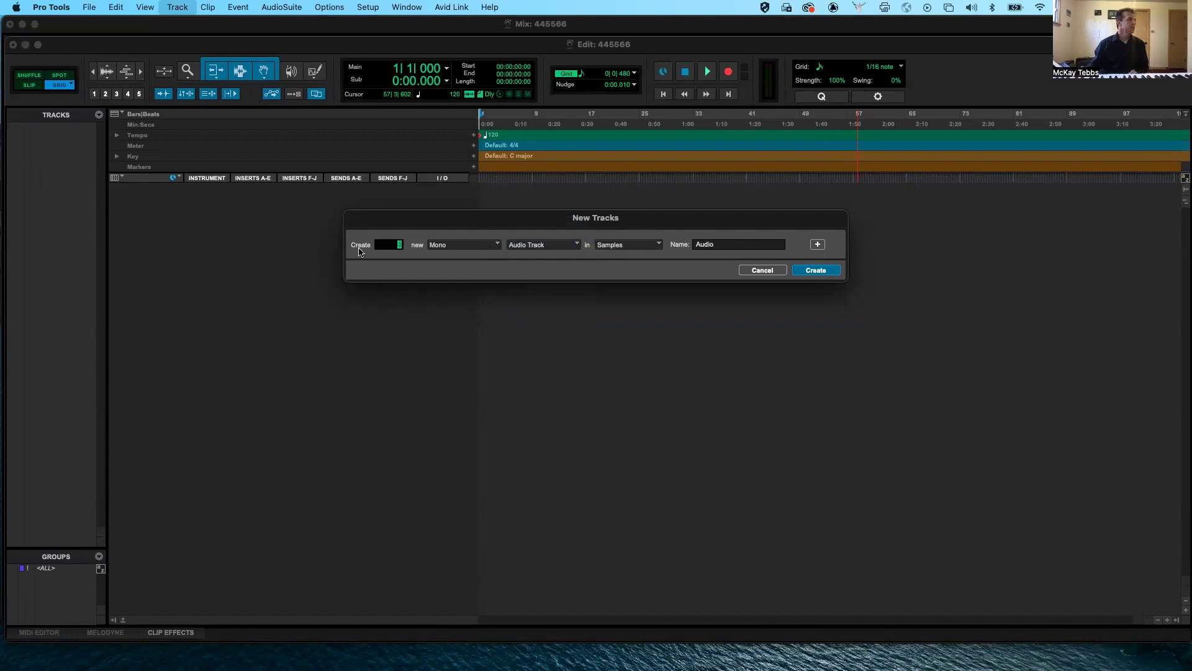
type("3")
left_click(495, 249)
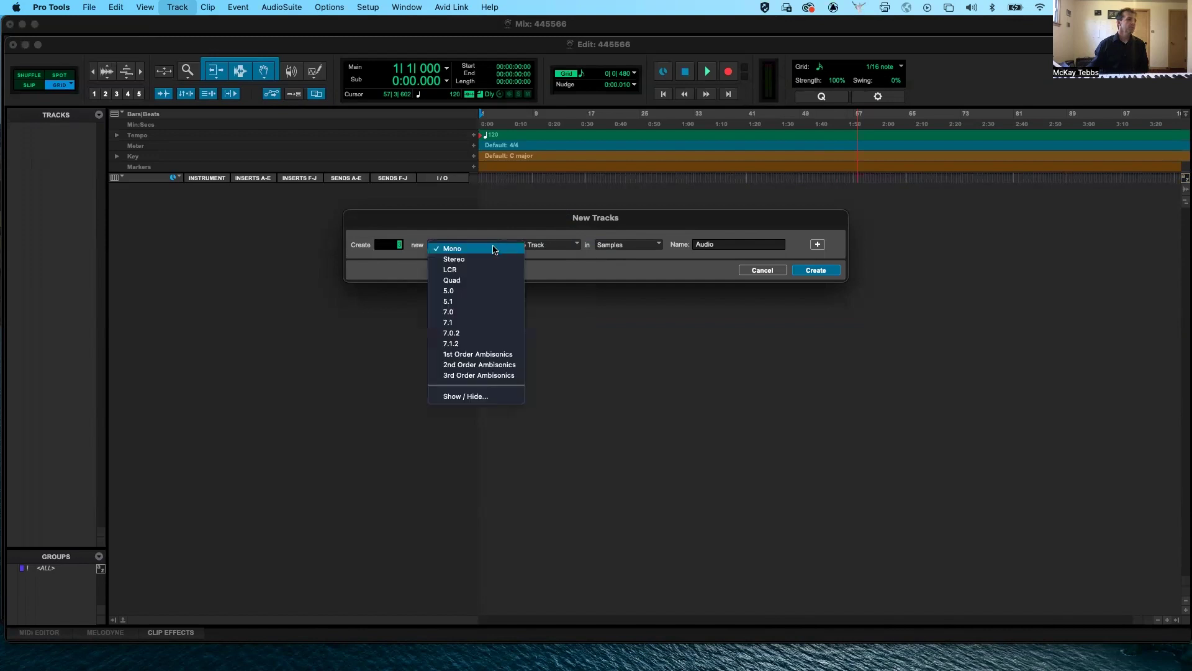
left_click(488, 259)
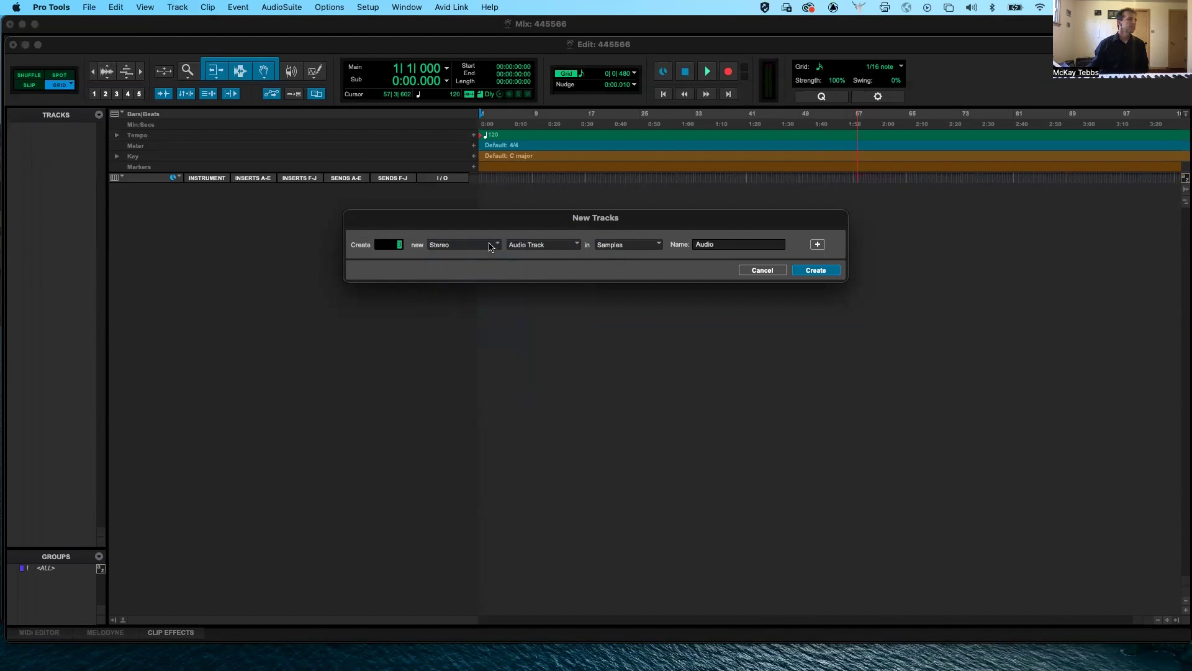
left_click(490, 248)
left_click(485, 236)
left_click(484, 245)
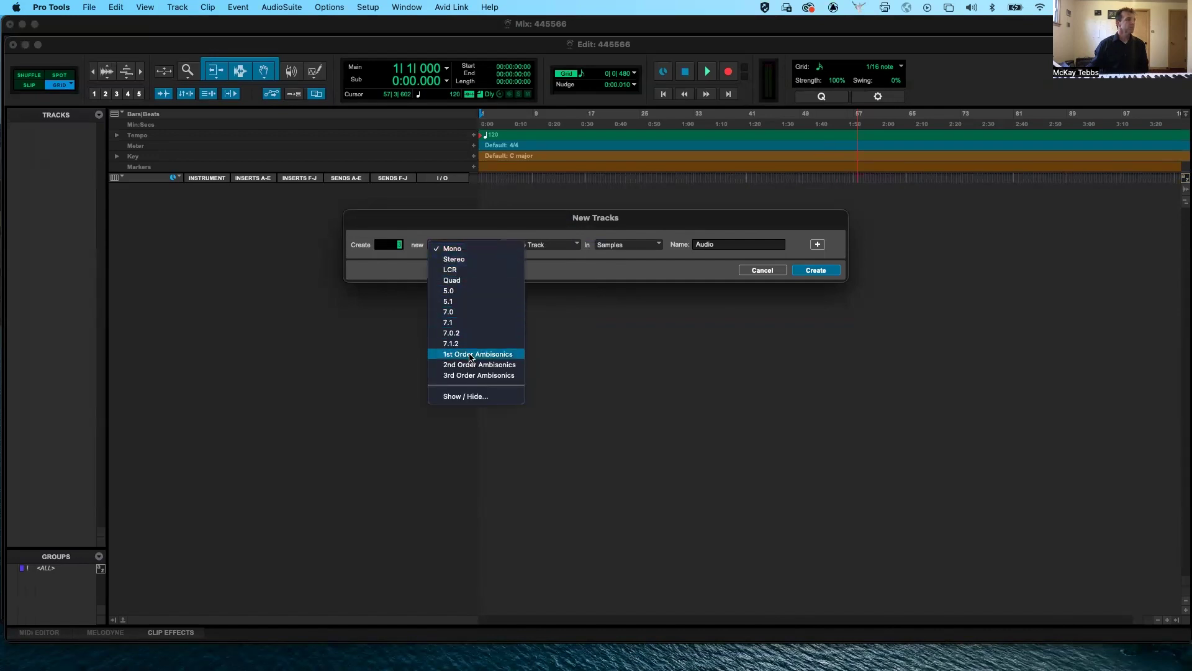
left_click(472, 265)
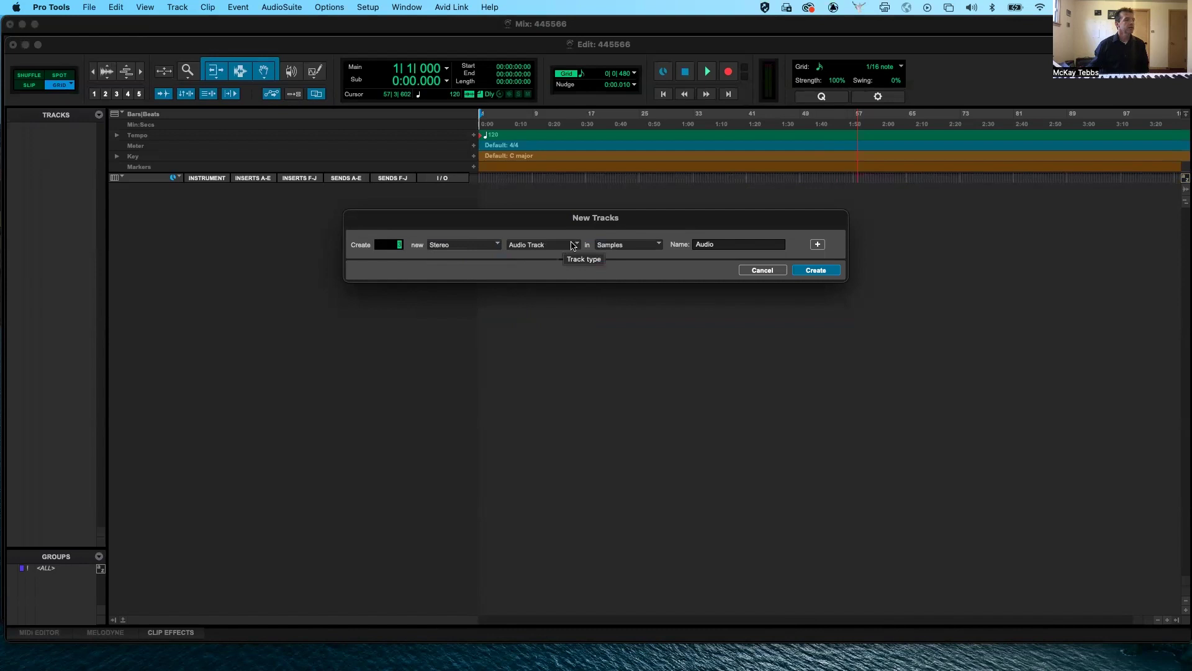
Add a second entry to the new tracks setup for 3 stereo instrument tracks.
left_click(818, 246)
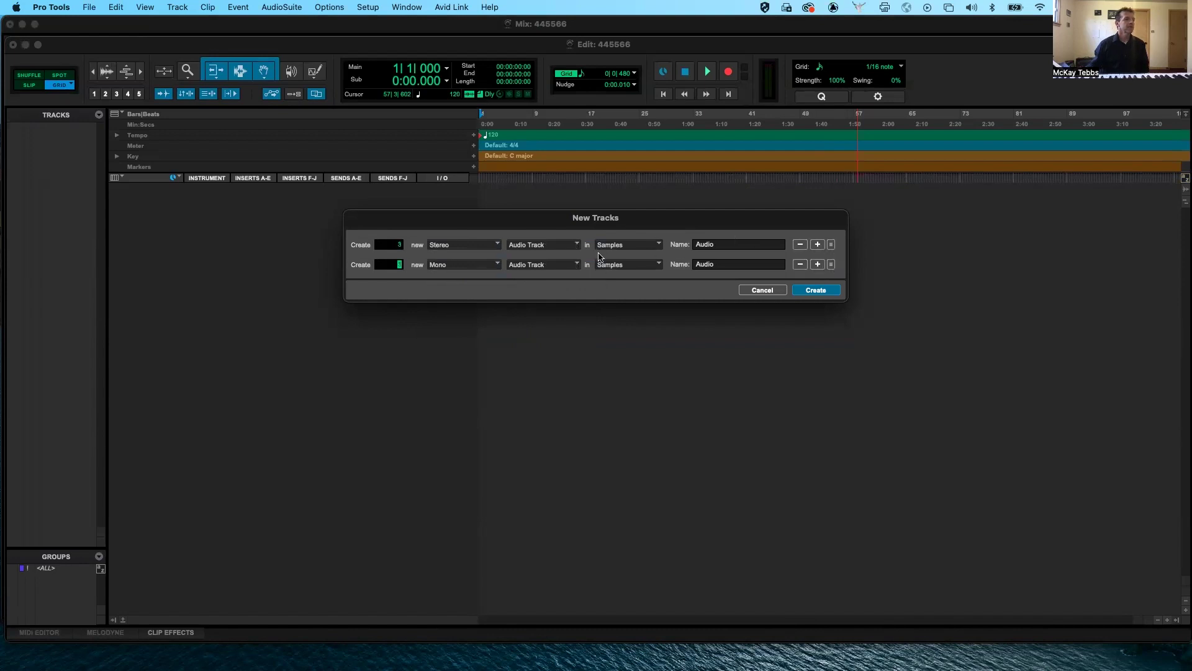
left_click(544, 267)
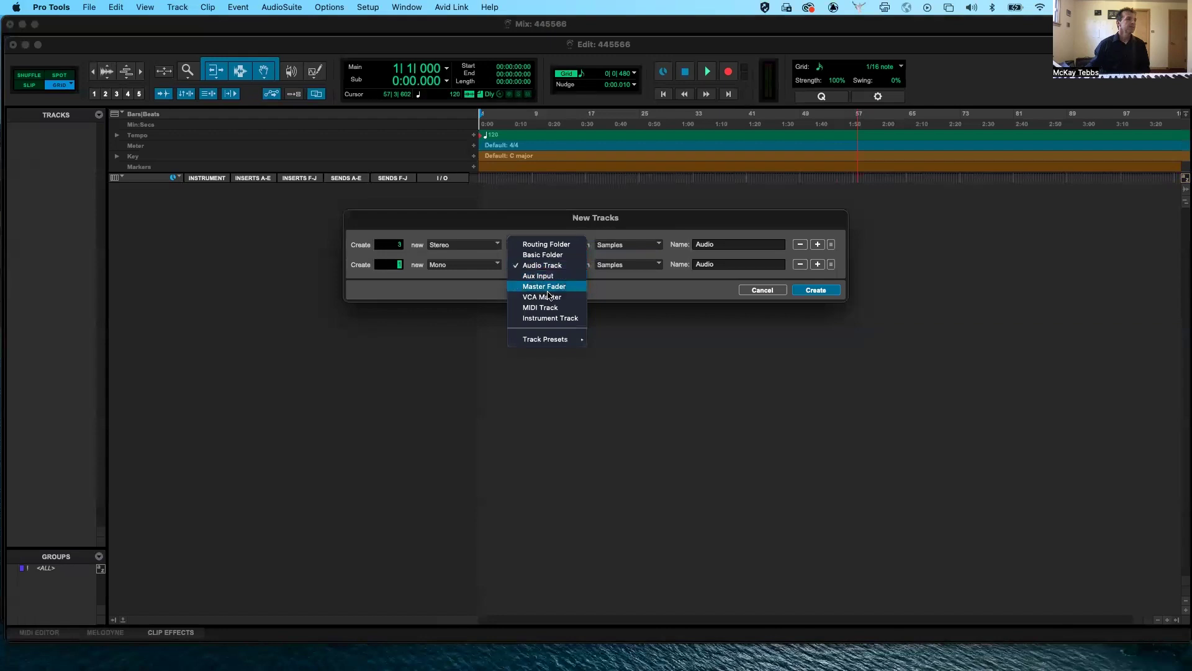
left_click(549, 318)
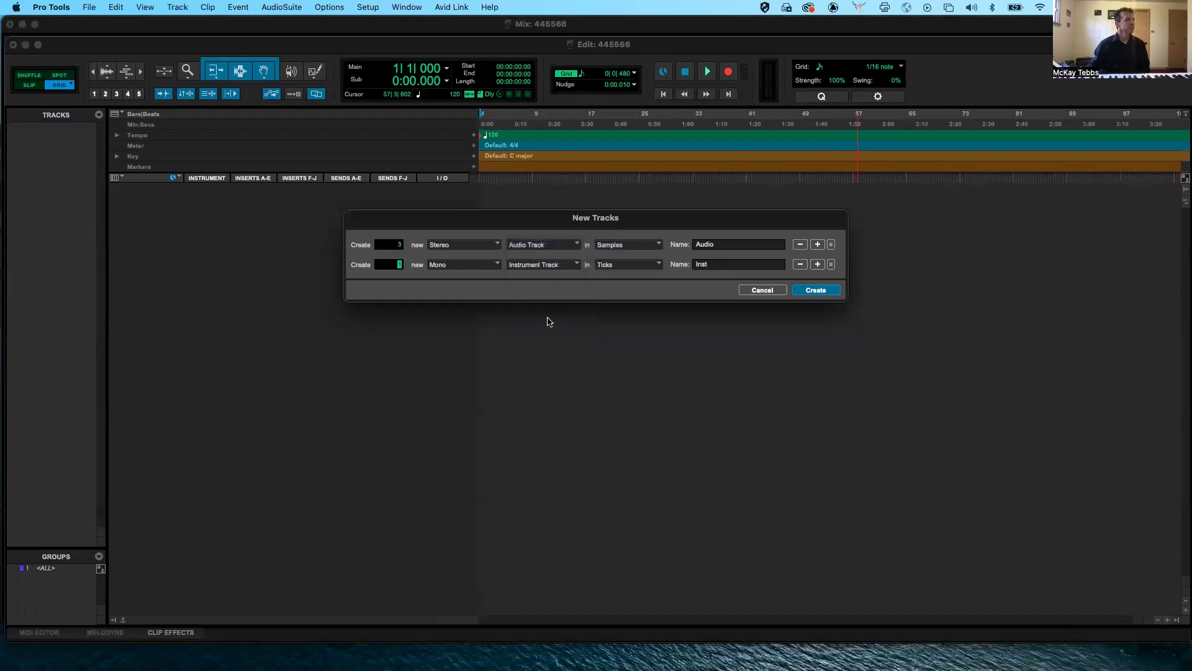
left_click(571, 267)
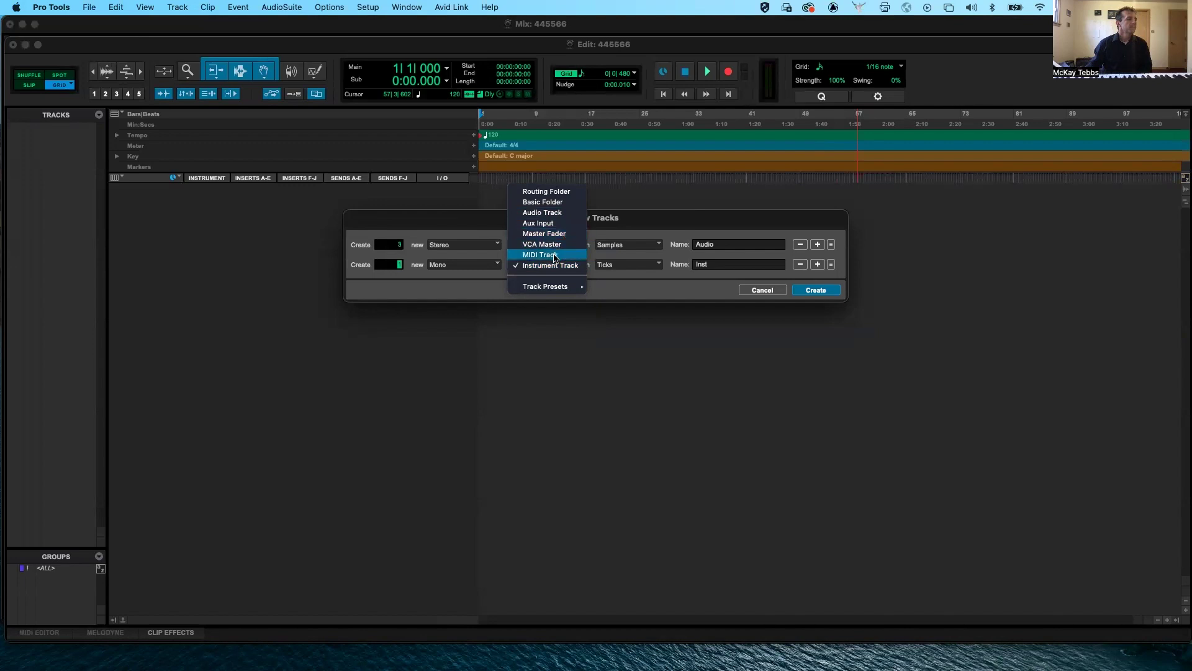
left_click(524, 267)
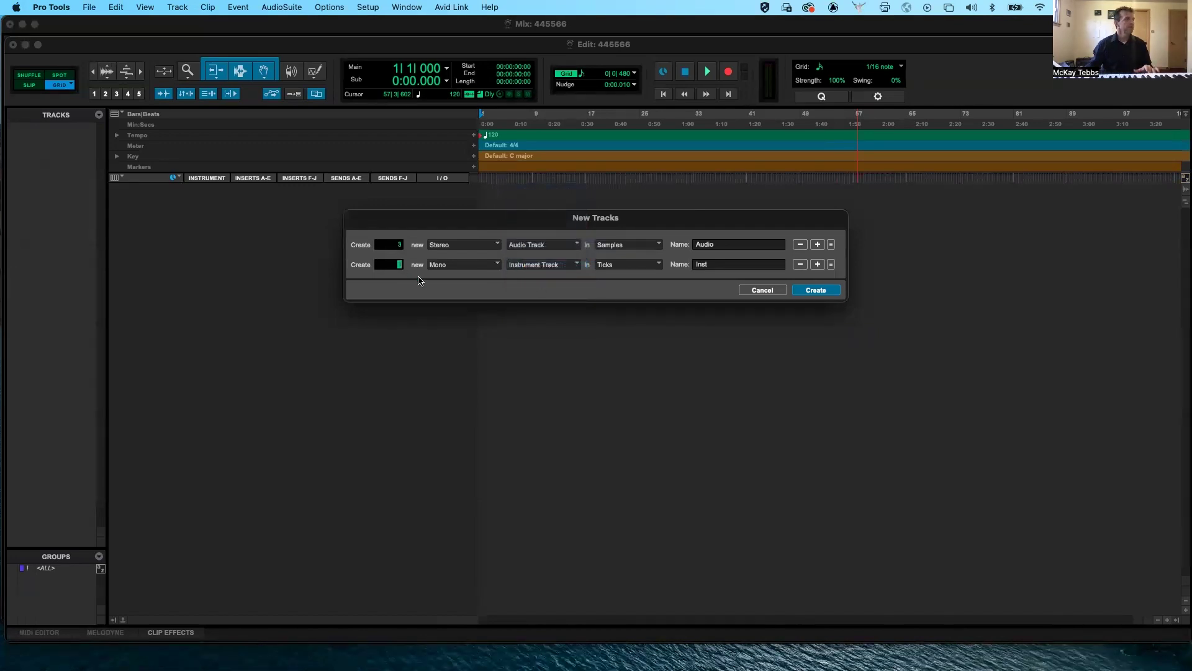
left_click(485, 266)
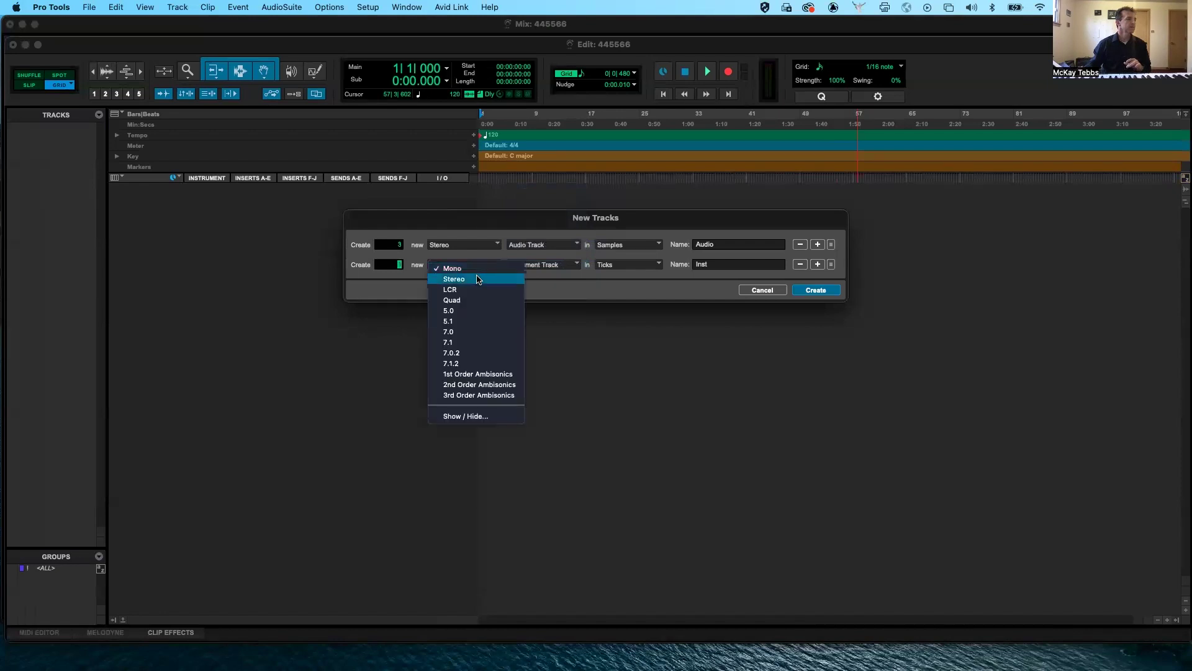
left_click(478, 278)
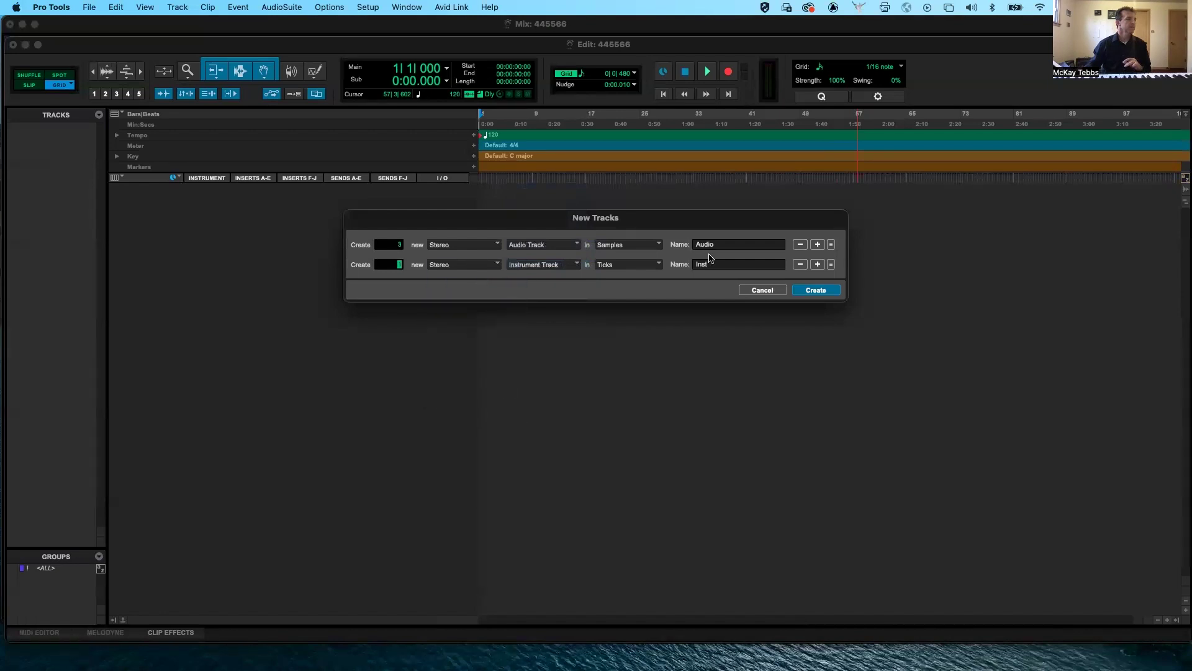
Add a third entry to the new tracks setup for one stereo master fader.
left_click(818, 266)
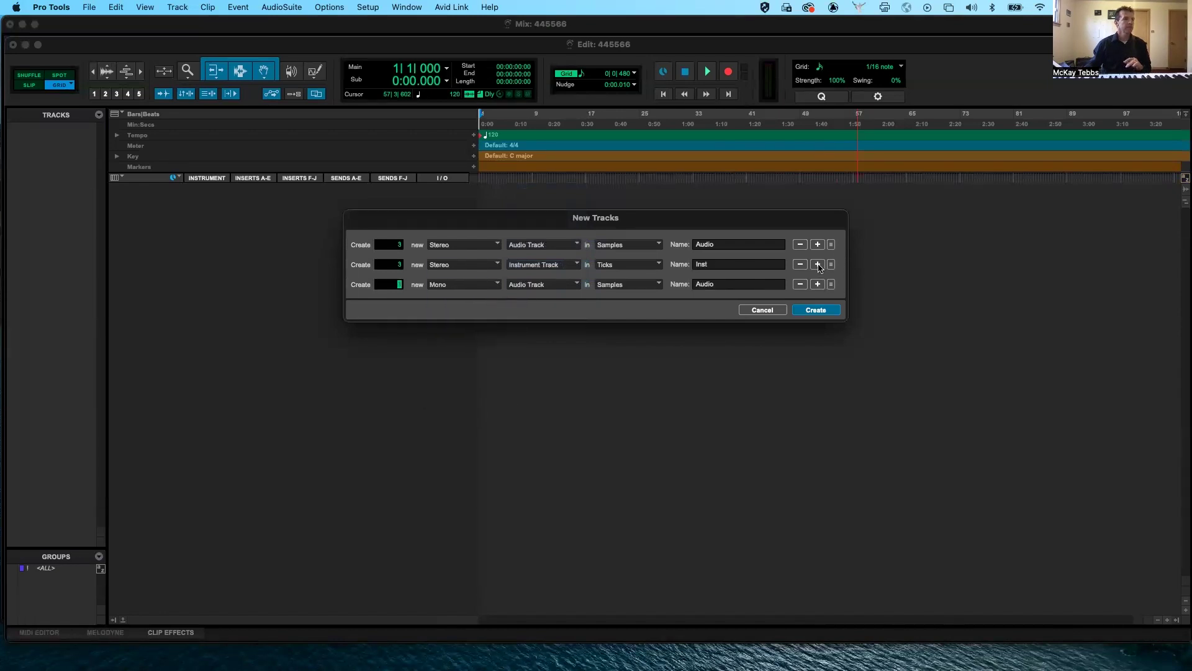
left_click(574, 287)
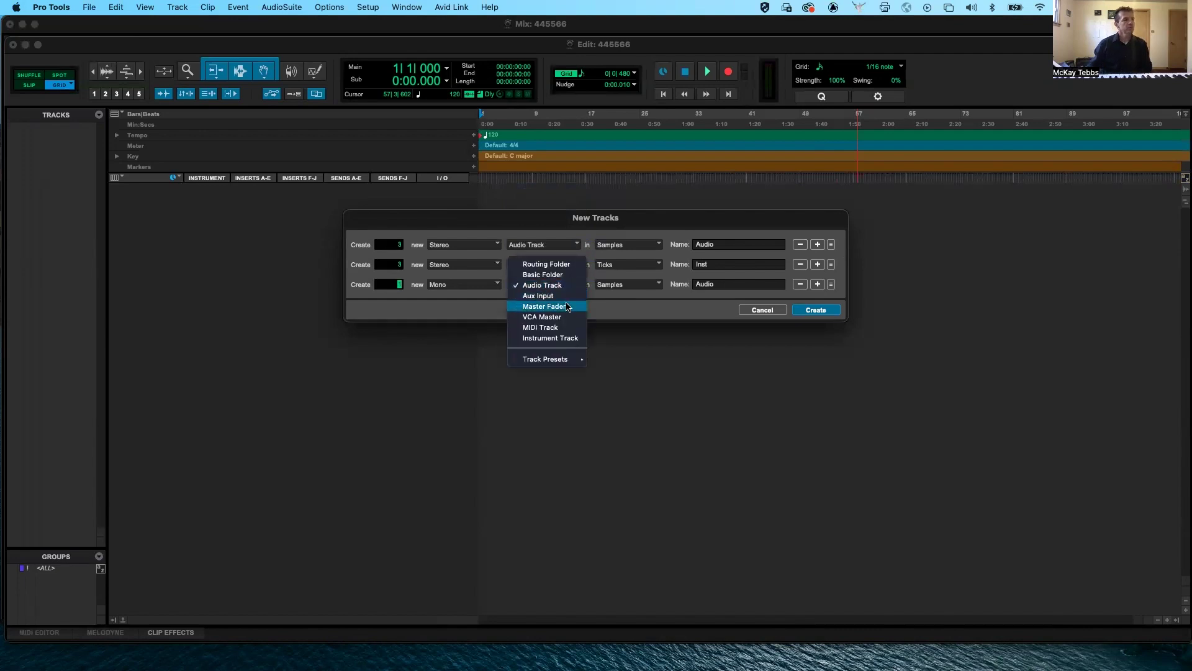
left_click(567, 307)
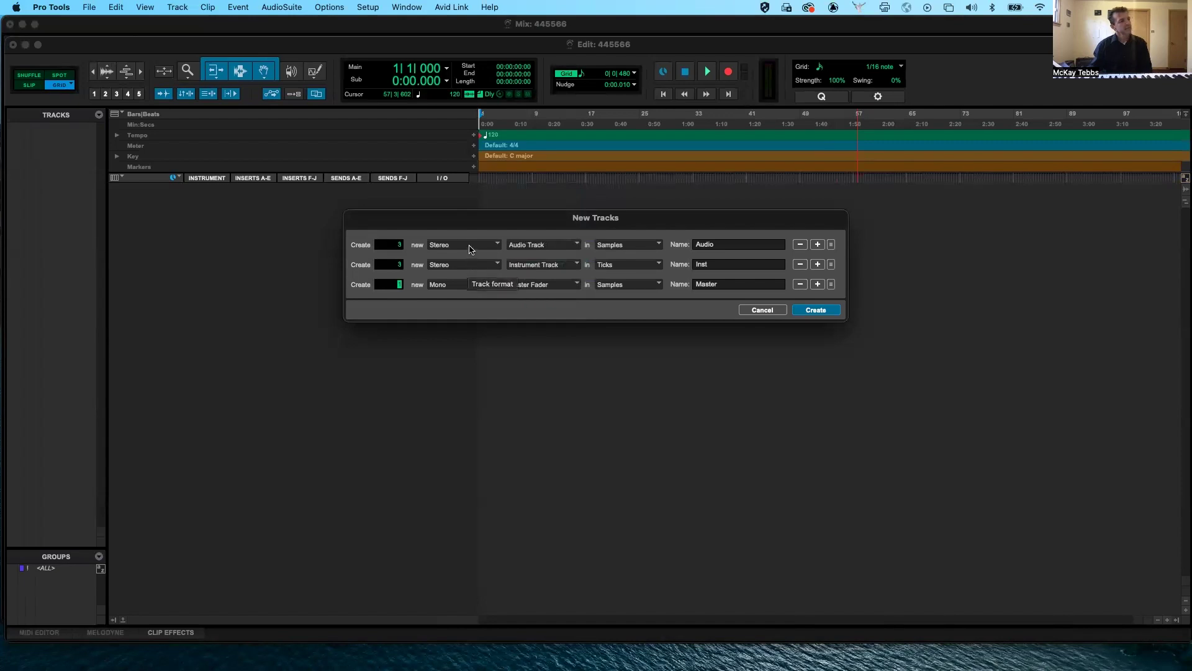
left_click(466, 290)
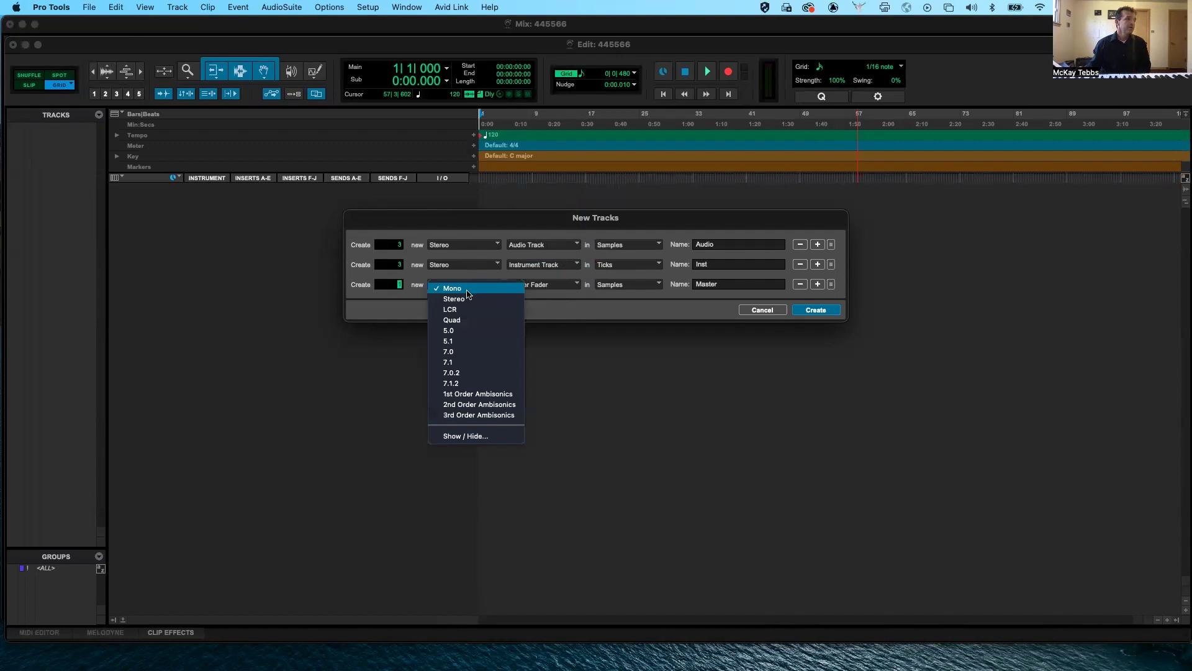
left_click(467, 298)
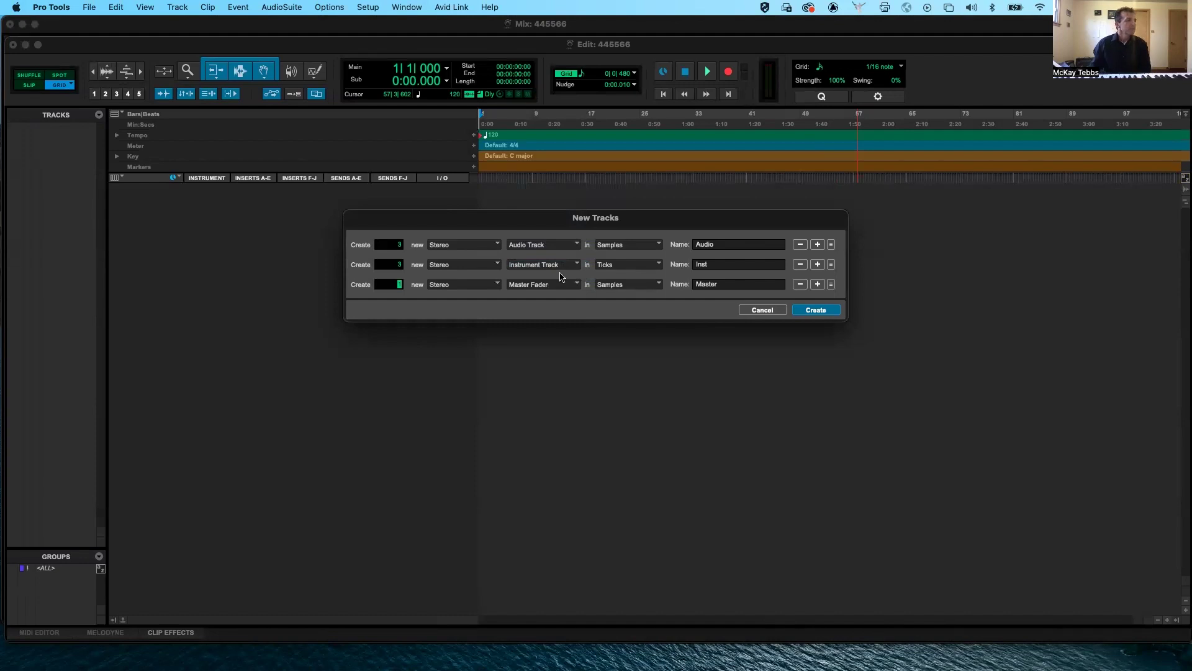
left_click(817, 284)
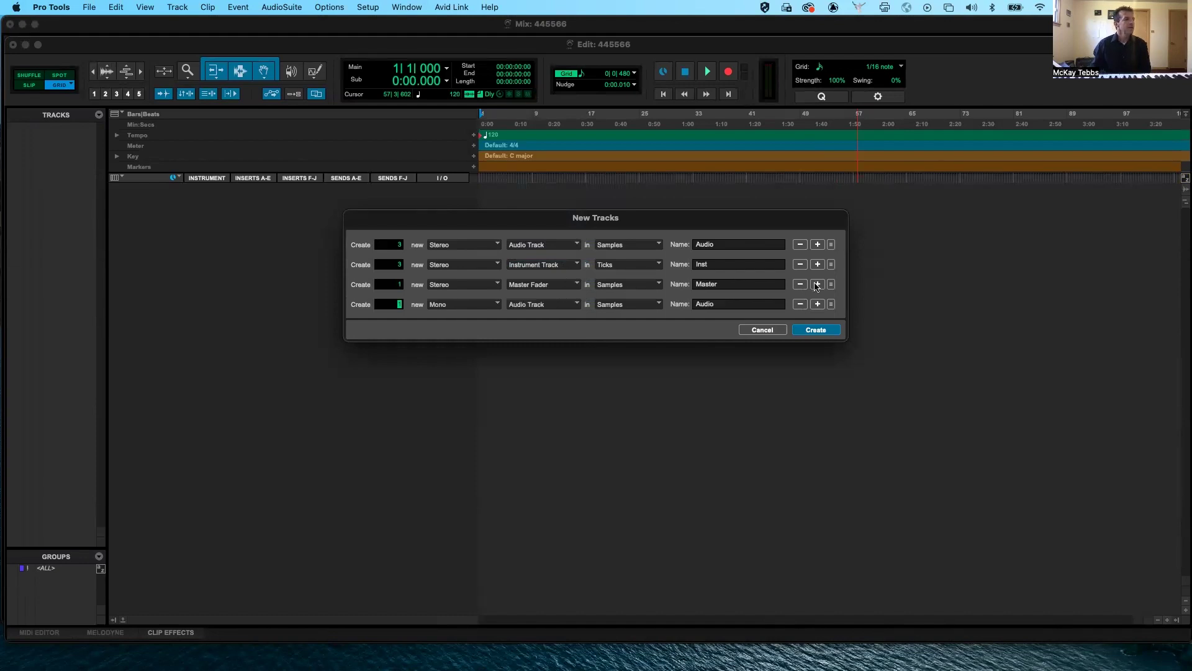
left_click(574, 305)
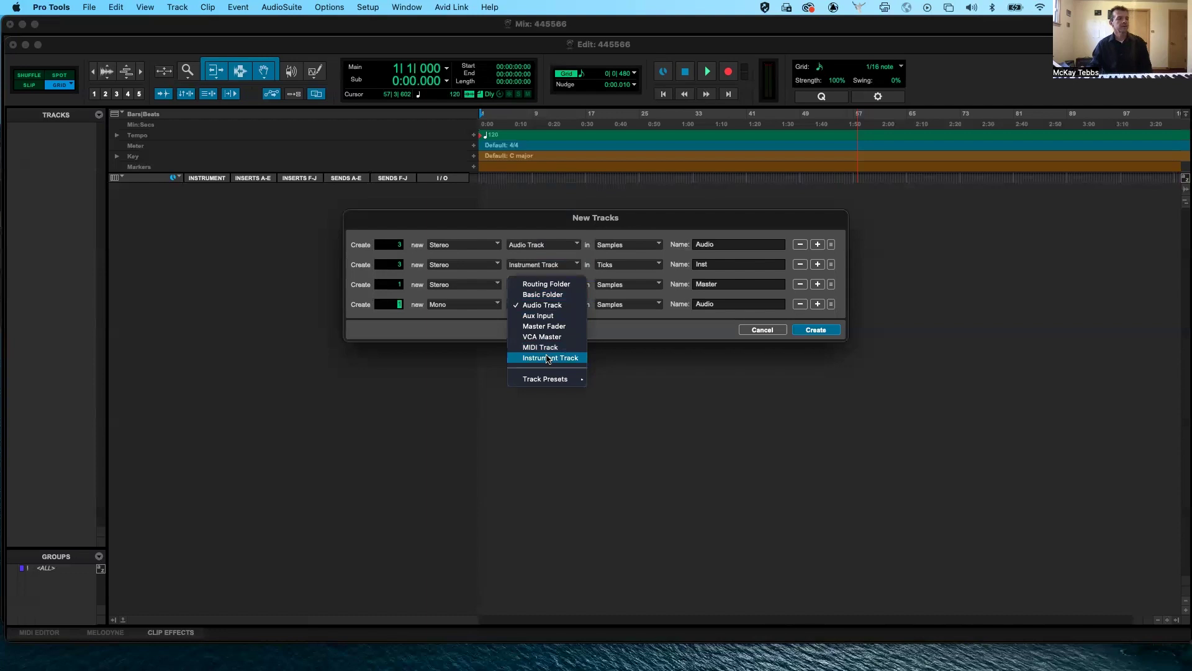
left_click(615, 332)
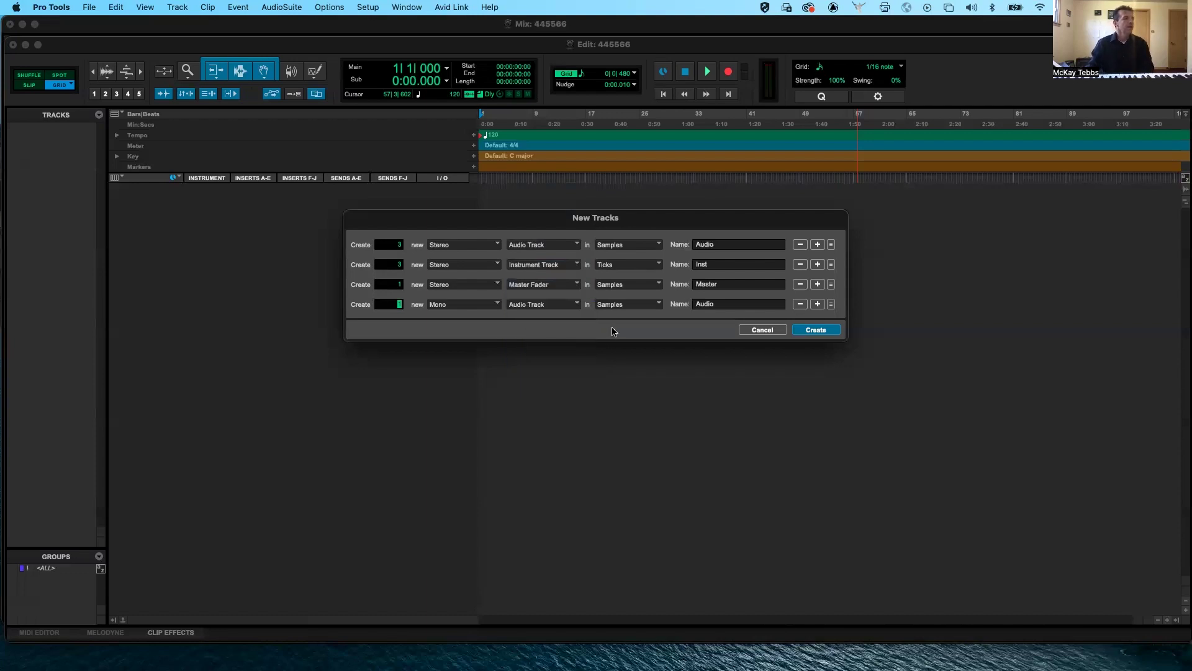
left_click(801, 305)
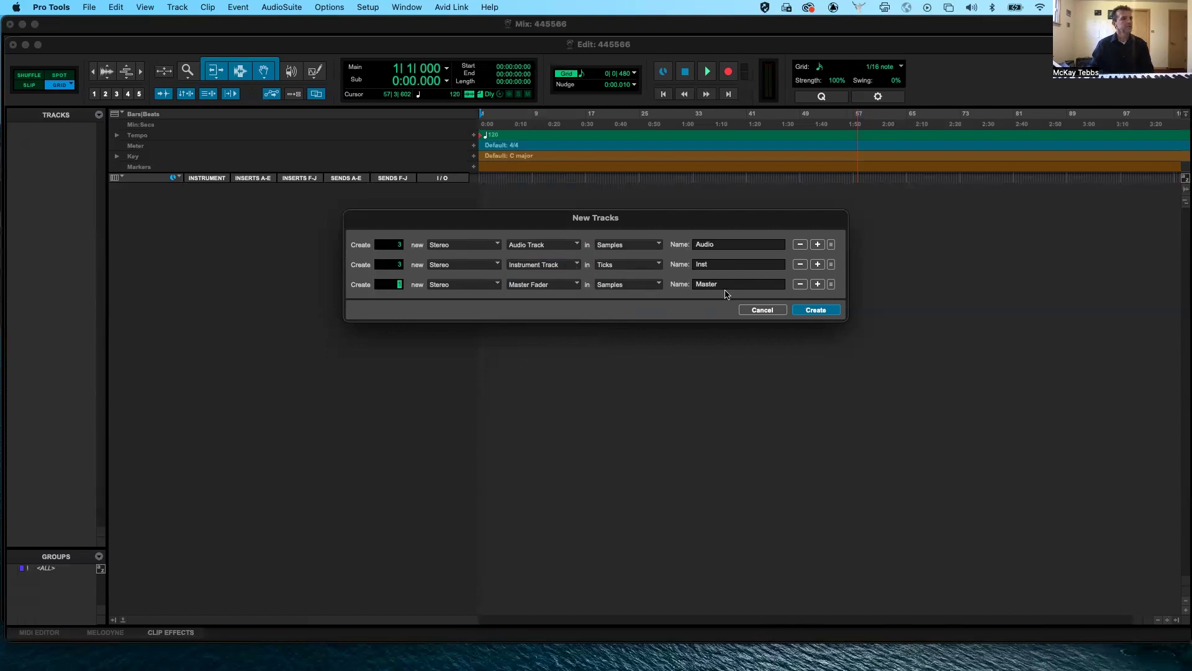
Create the configured audio, instrument and master fader tracks in the session.
left_click(815, 310)
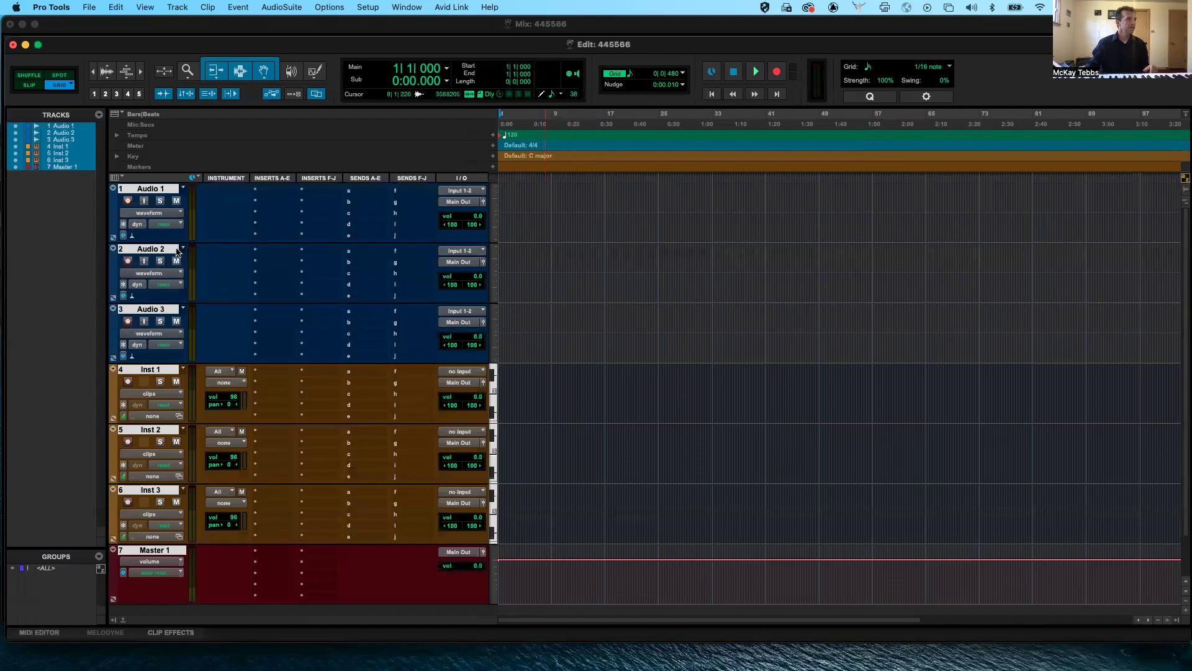
scroll(293, 359, "down", 2)
scroll(295, 359, "up", 2)
scroll(295, 359, "right", 1)
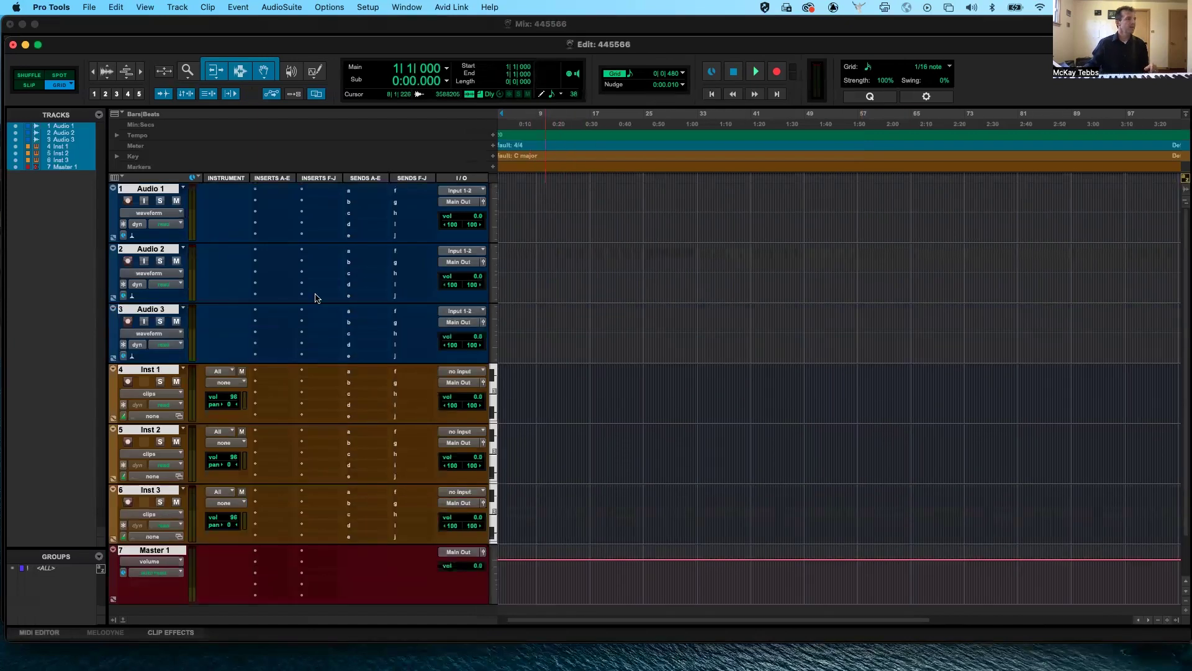
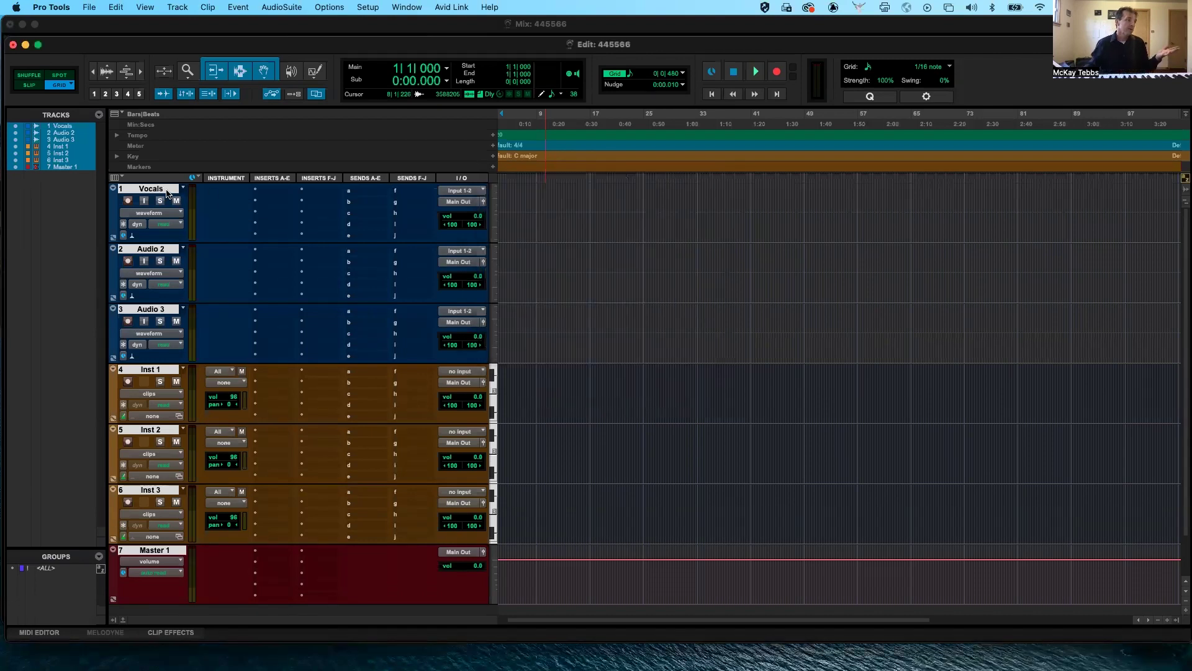
Rename the second audio track as Bass and the third audio track as Guitar.
double_click(152, 250)
type("Bass")
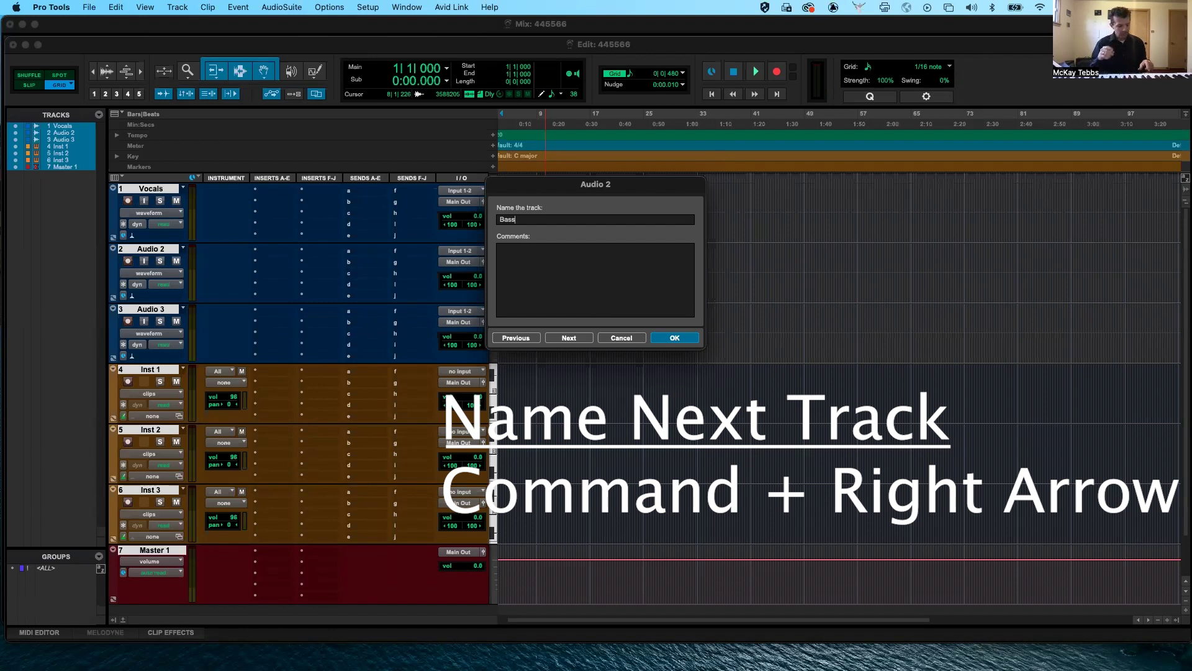
key("super+Right")
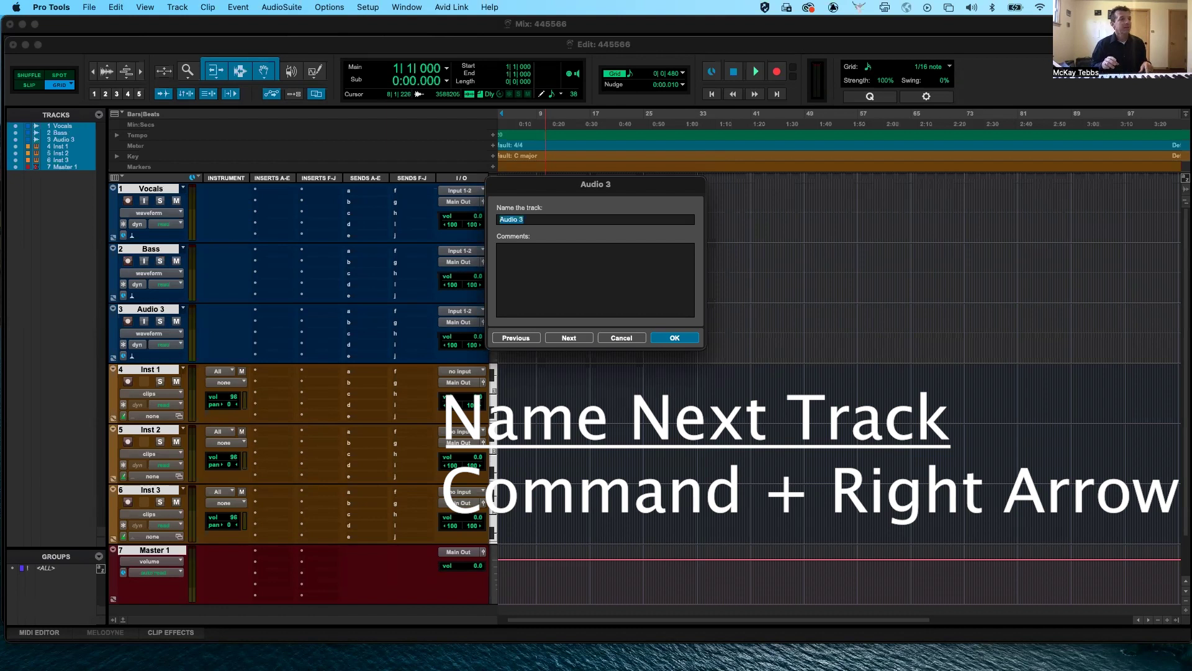
type("Guitar")
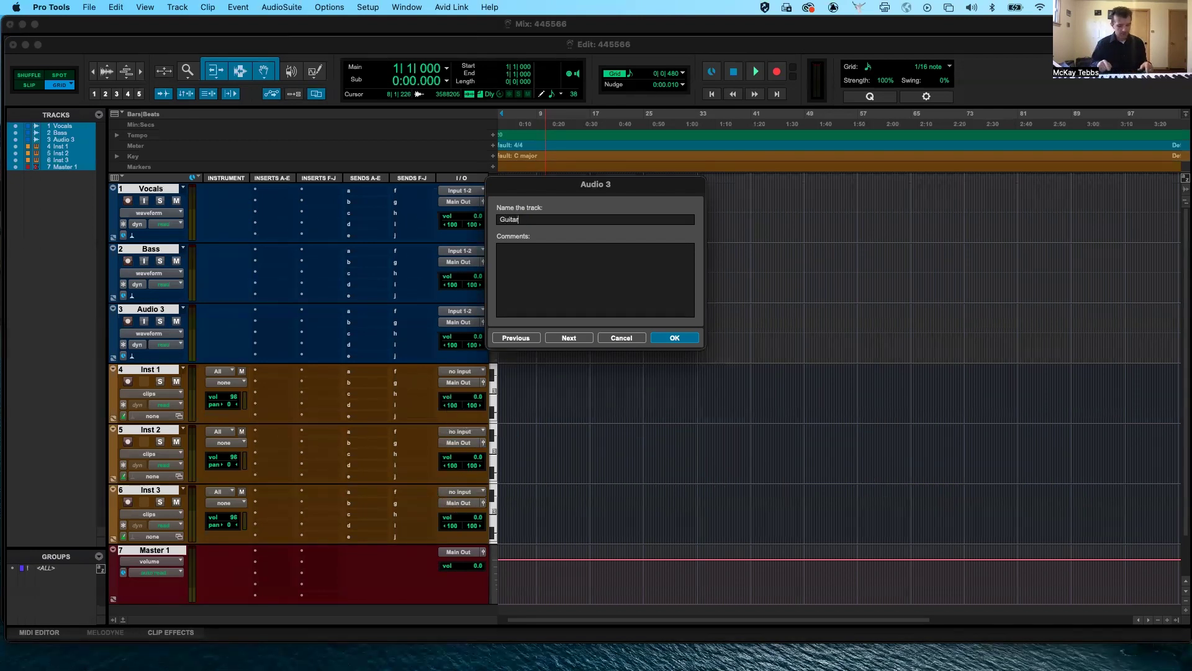
key("super+Right")
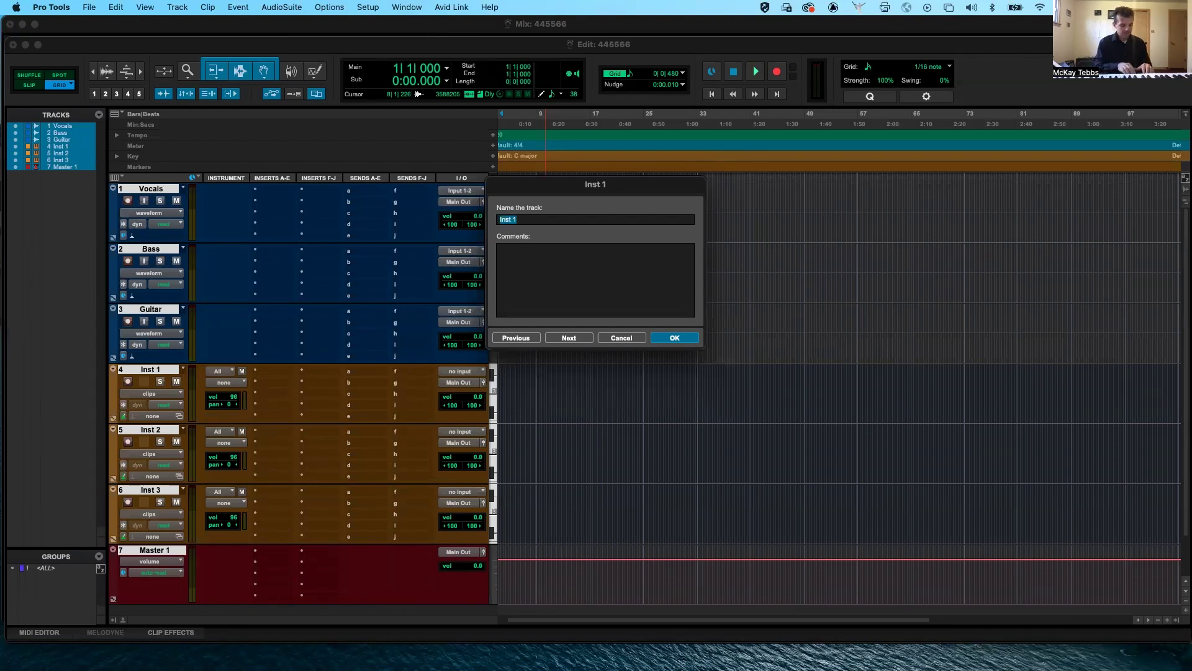
Rename the first instrument track as Synth and the second instrument track as Drums.
type("Synth")
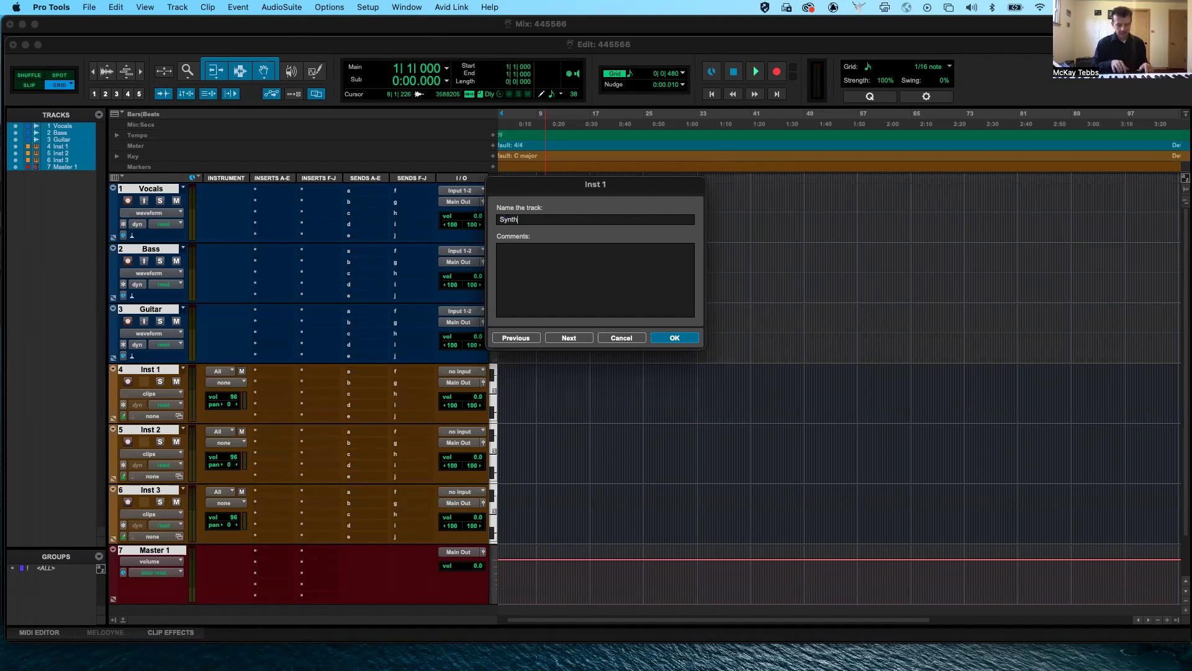
key("super+Right")
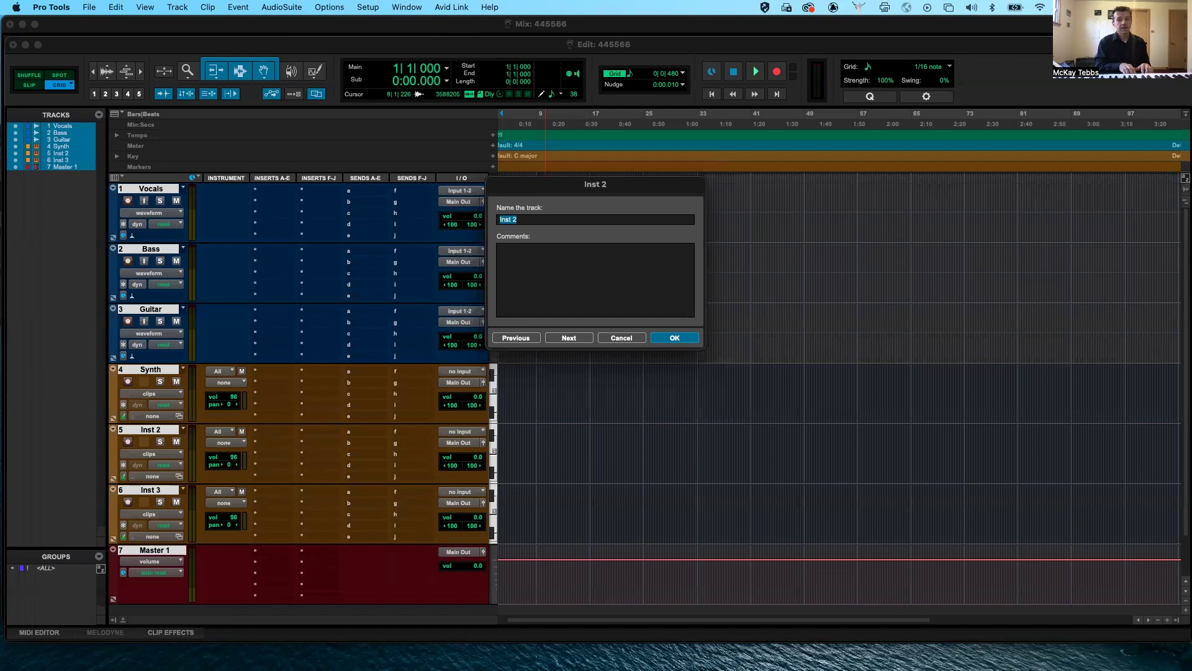
type("Drums")
key("BackSpace")
key("BackSpace")
key("BackSpace")
type("rums")
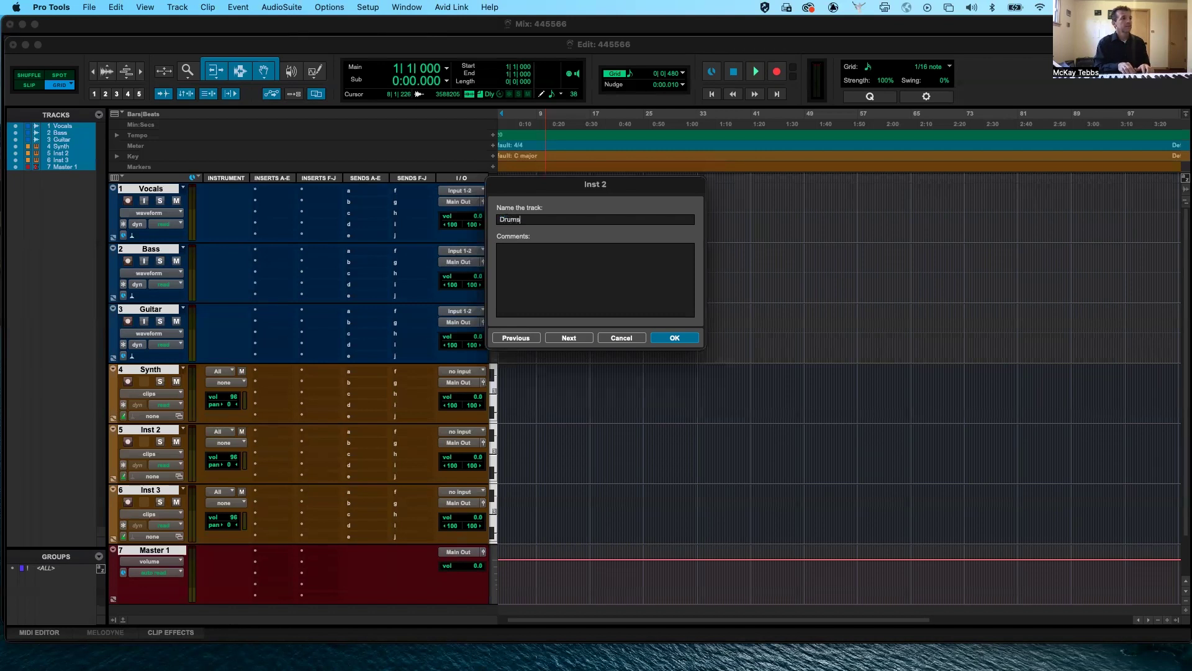
key("super+Right")
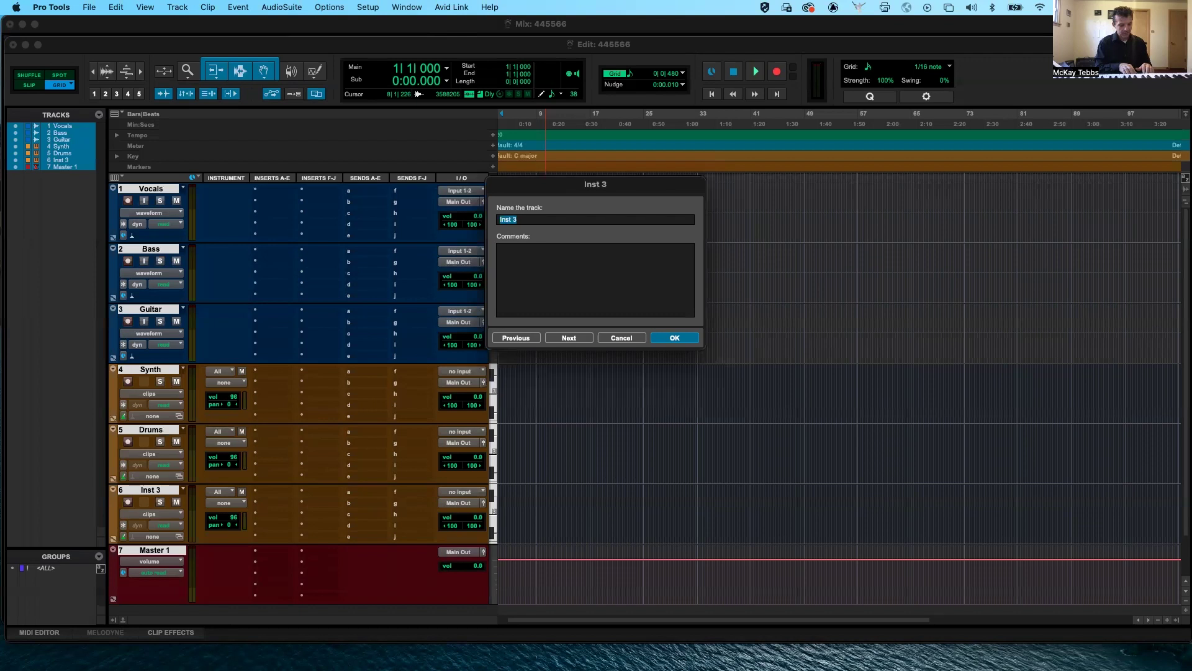
Rename the third instrument track as Banjo, step back through the preceding tracks' names and accept the naming.
type("Banc")
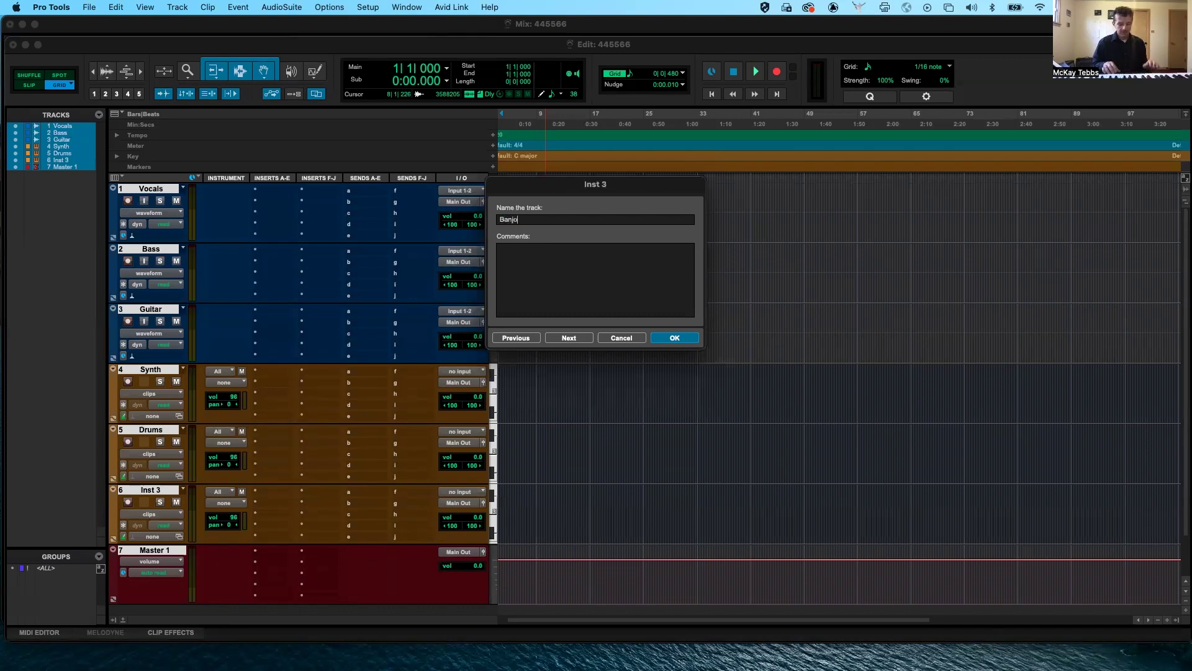
key("super+Left")
key("super+Left")
key("super+Left")
key("super+Left")
key("super+Left")
key("super+Left")
key("super+Left")
key("super+Left")
key("super+Left")
key("super+Left")
key("super+Left")
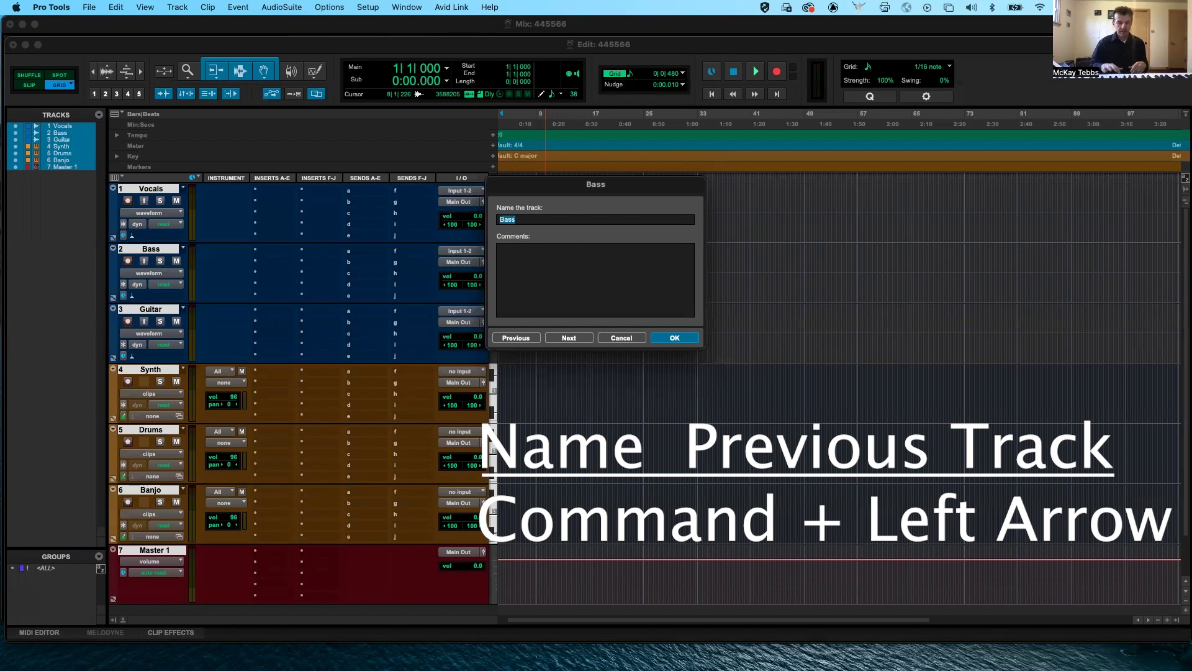
key("Return")
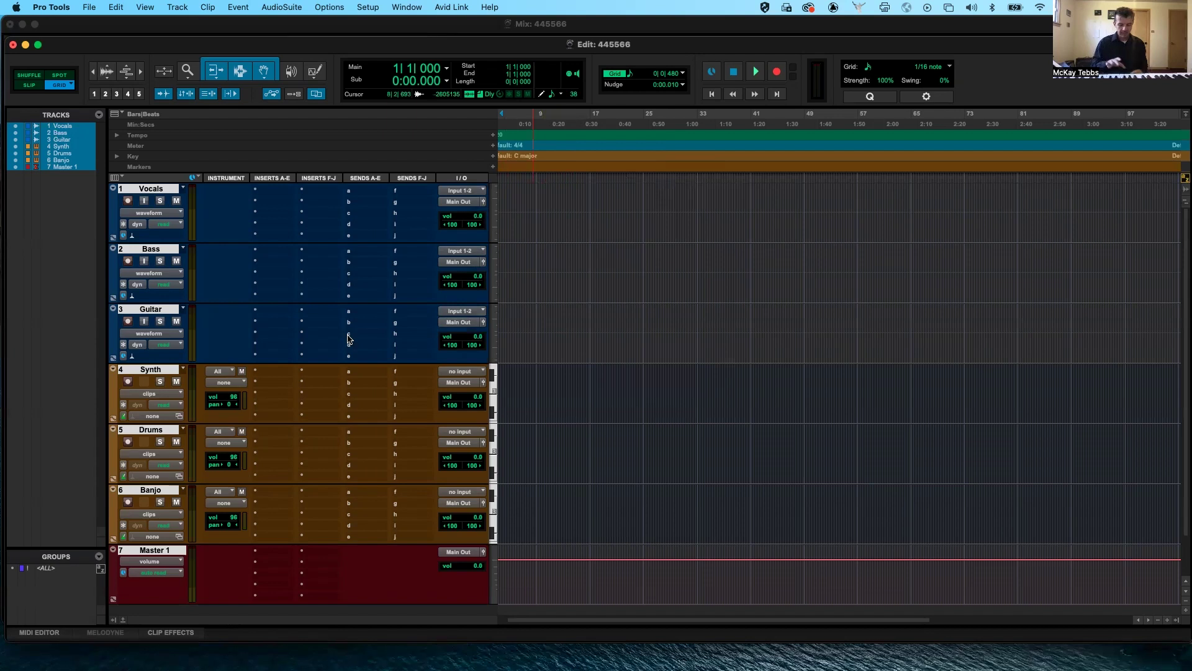
Alternate between the Edit and Mix windows, finishing in the Mix window.
key("super+equal")
key("super+equal")
key("super+equal")
key("super+equal")
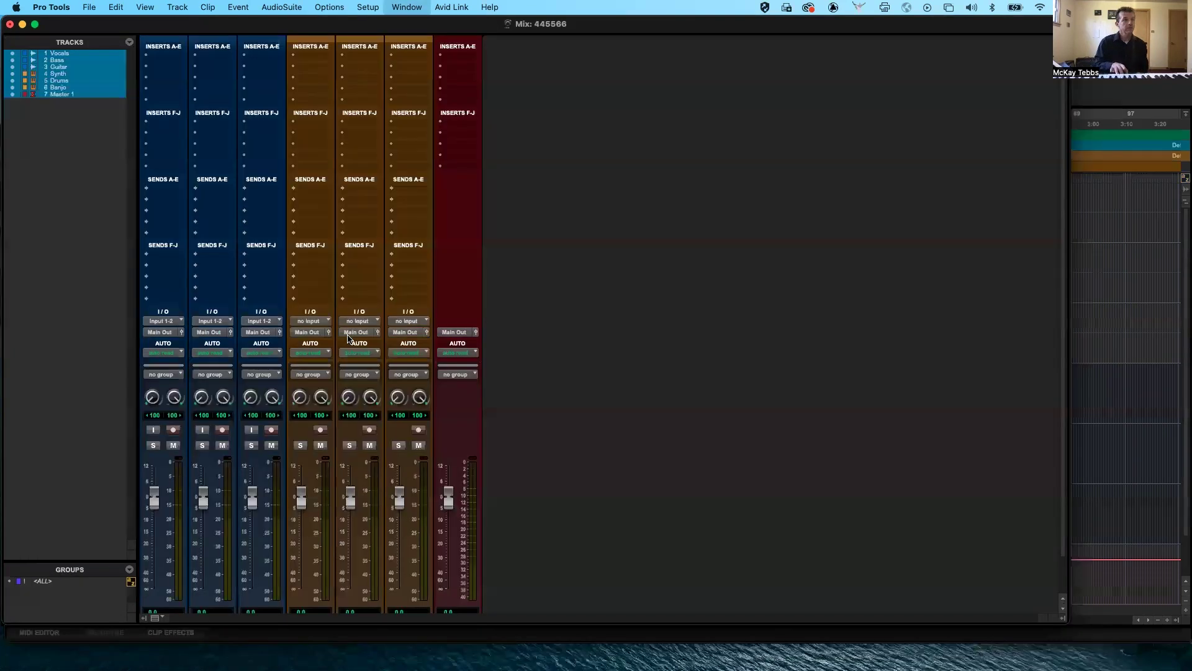
key("super+equal")
key("super+equal")
key("super+equal")
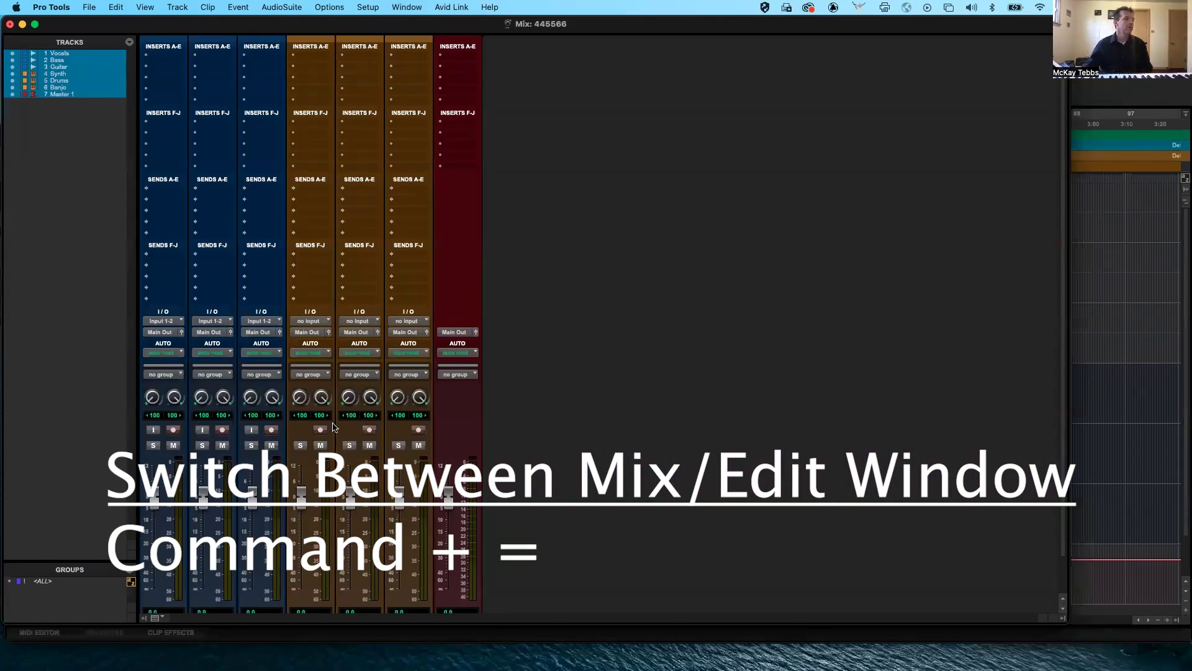
Review the available output paths of the Master 1 track, keeping Main Out (Stereo) -> Output 1-2.
scroll(327, 440, "down", 2)
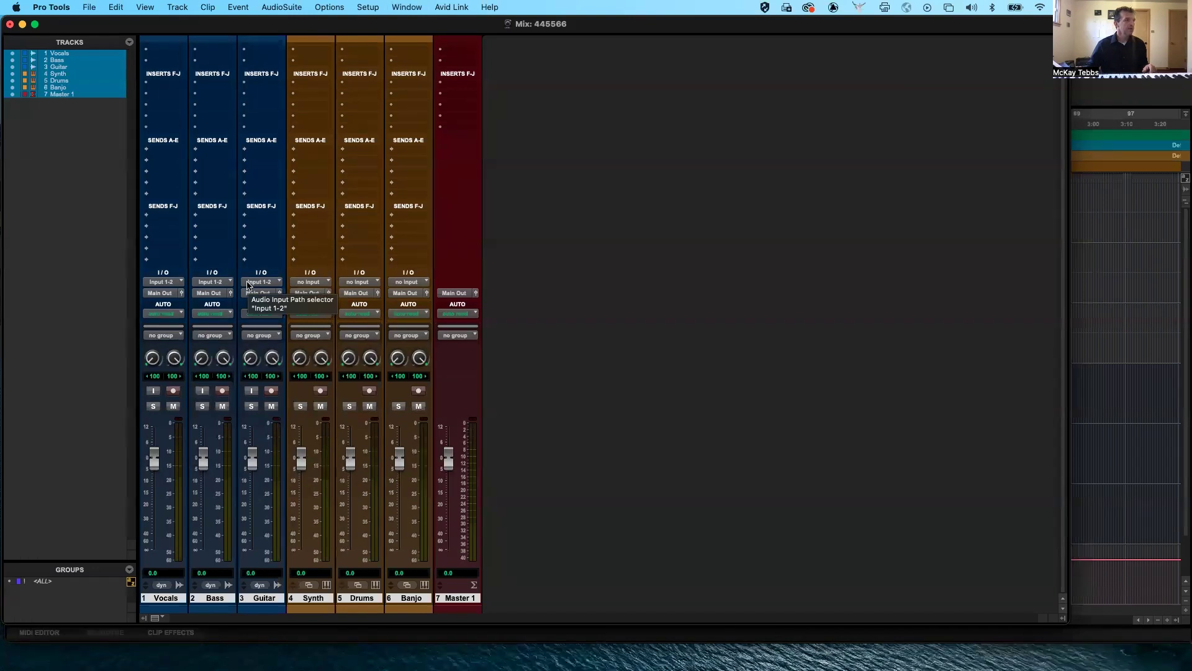
left_click(465, 295)
mouse_move(465, 296)
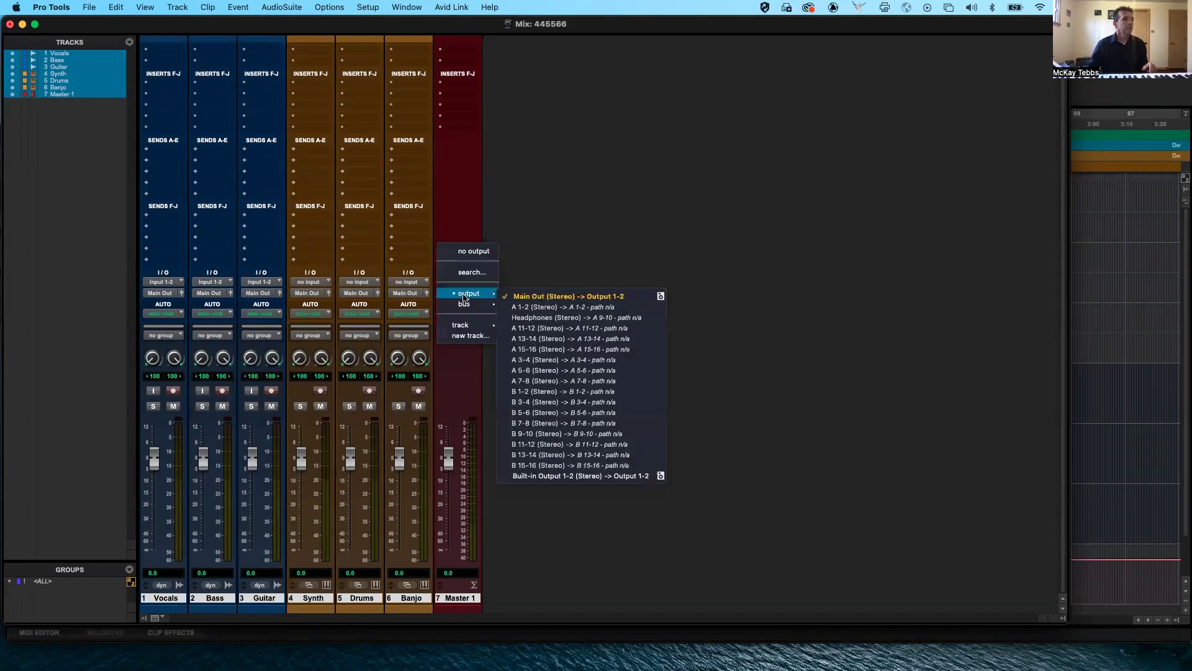
left_click(510, 297)
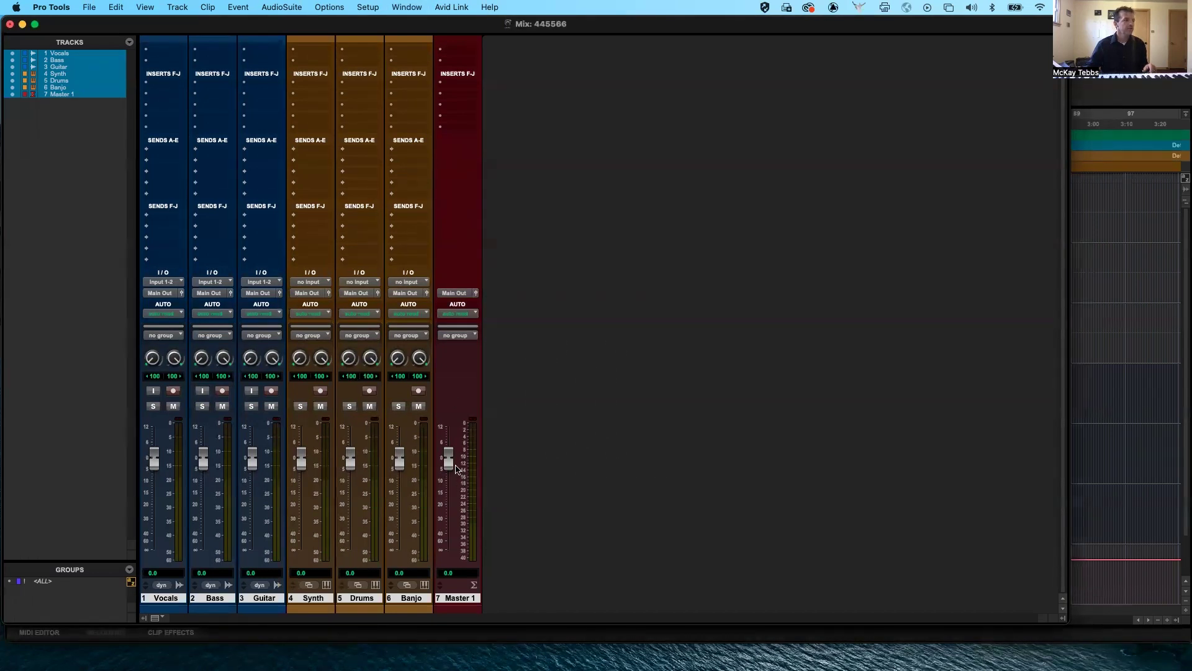
left_click(462, 294)
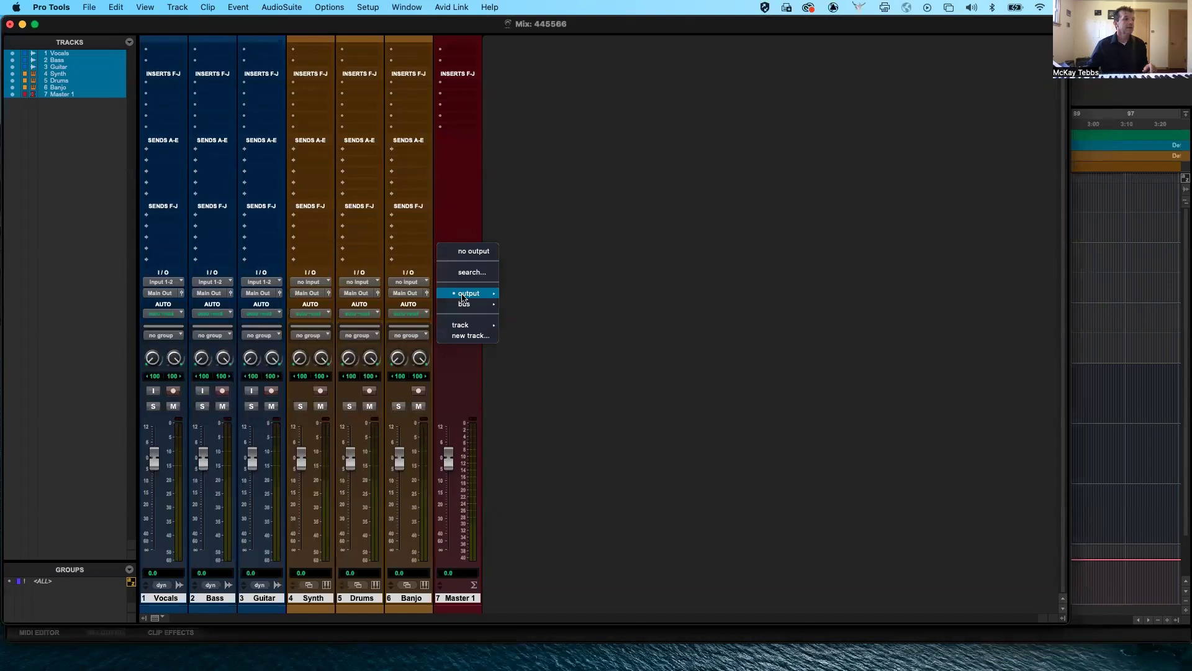
mouse_move(463, 294)
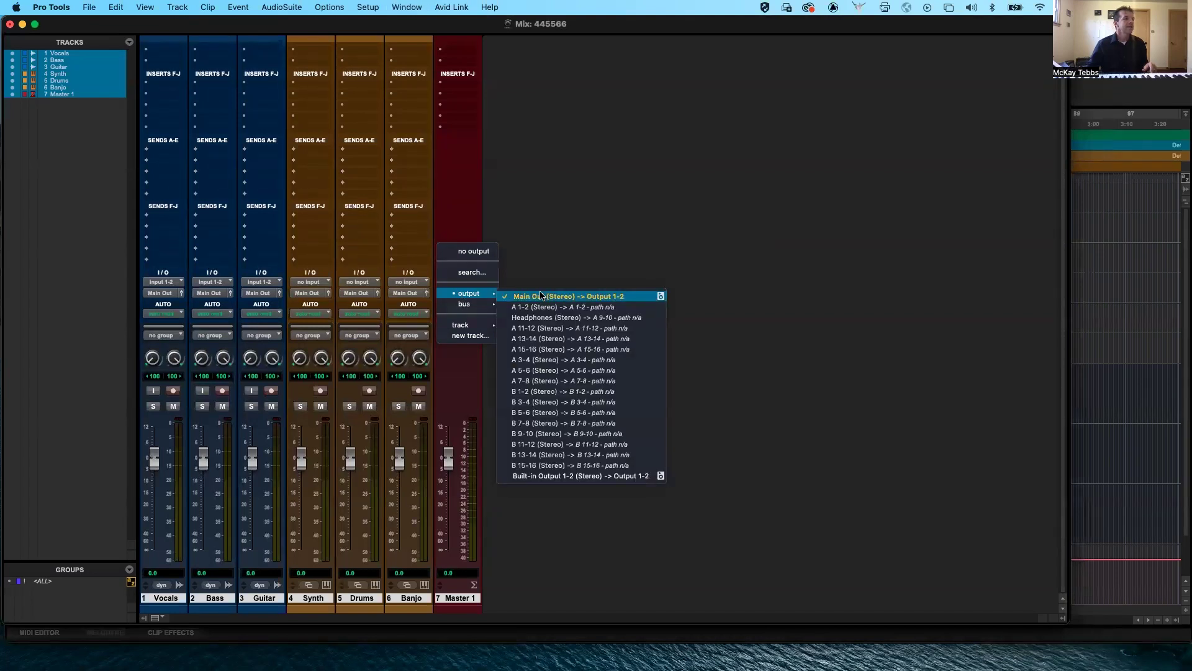
left_click(541, 296)
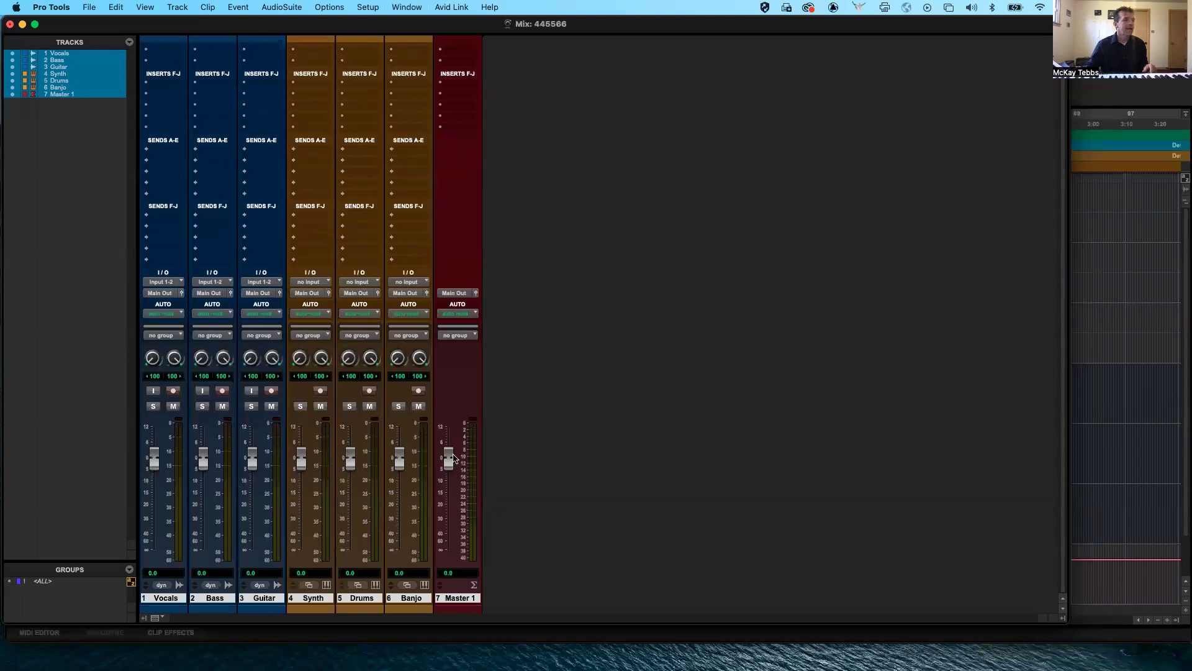
Try output A 1-2 (Stereo) on Master 1 while nudging its fader to -0.1, and restore Main Out (Stereo).
left_click(462, 293)
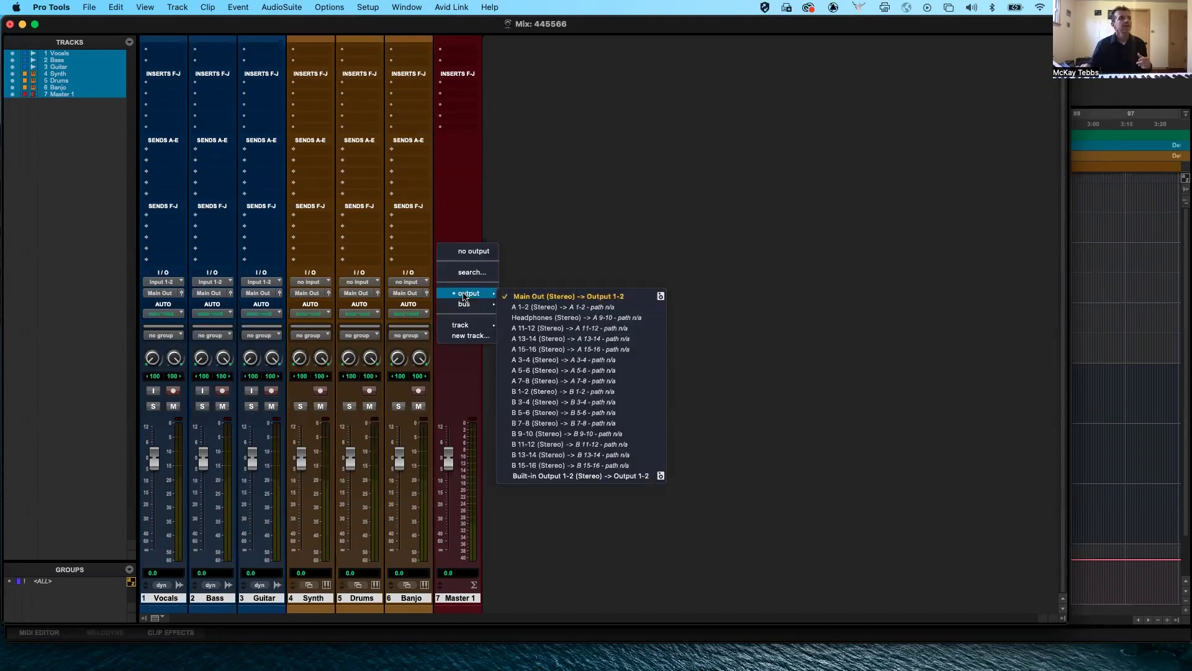
left_click(536, 307)
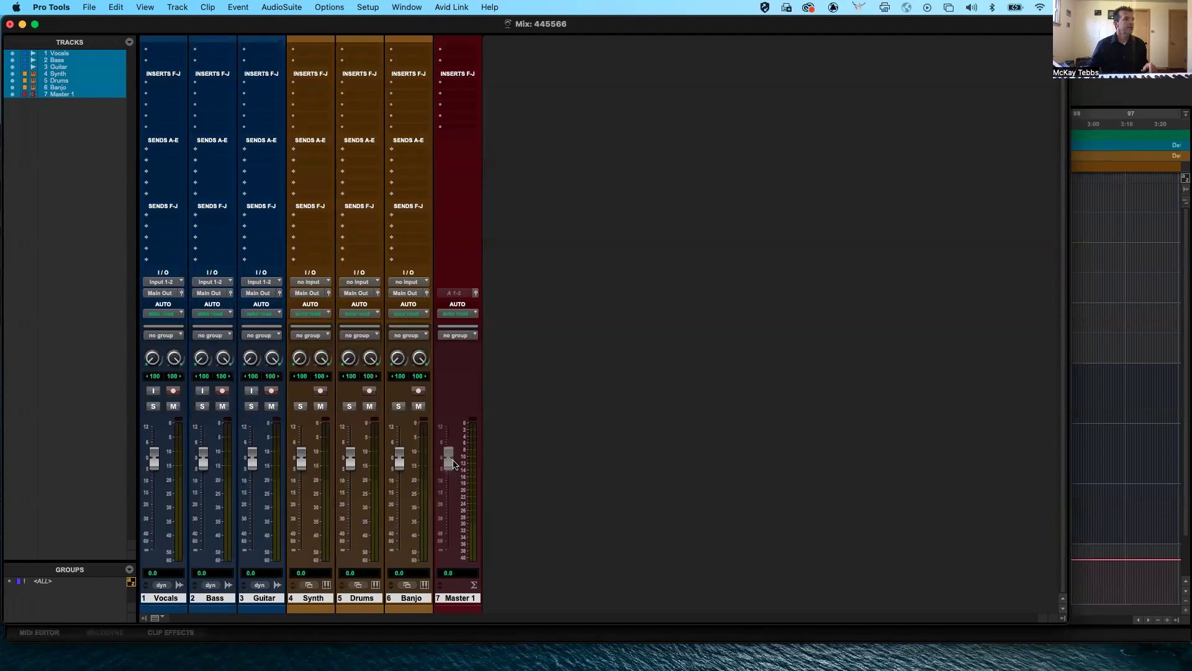
mouse_move(450, 460)
left_mouse_down()
mouse_move(450, 476)
mouse_move(448, 464)
left_mouse_up()
left_click(463, 294)
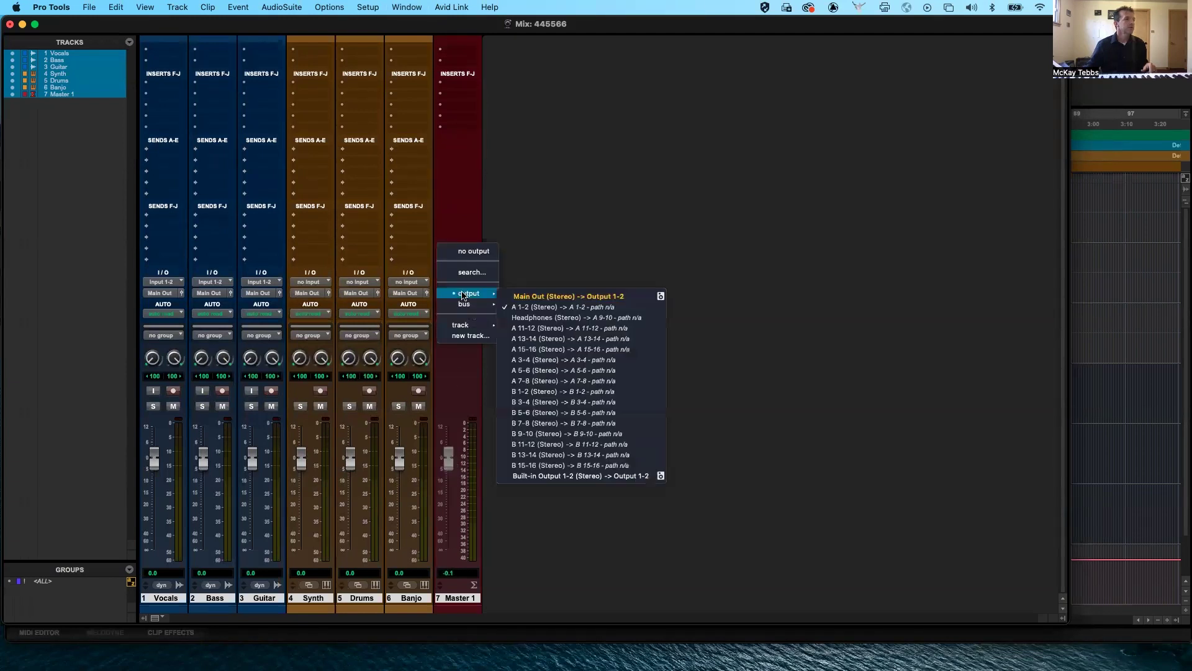
left_click(525, 296)
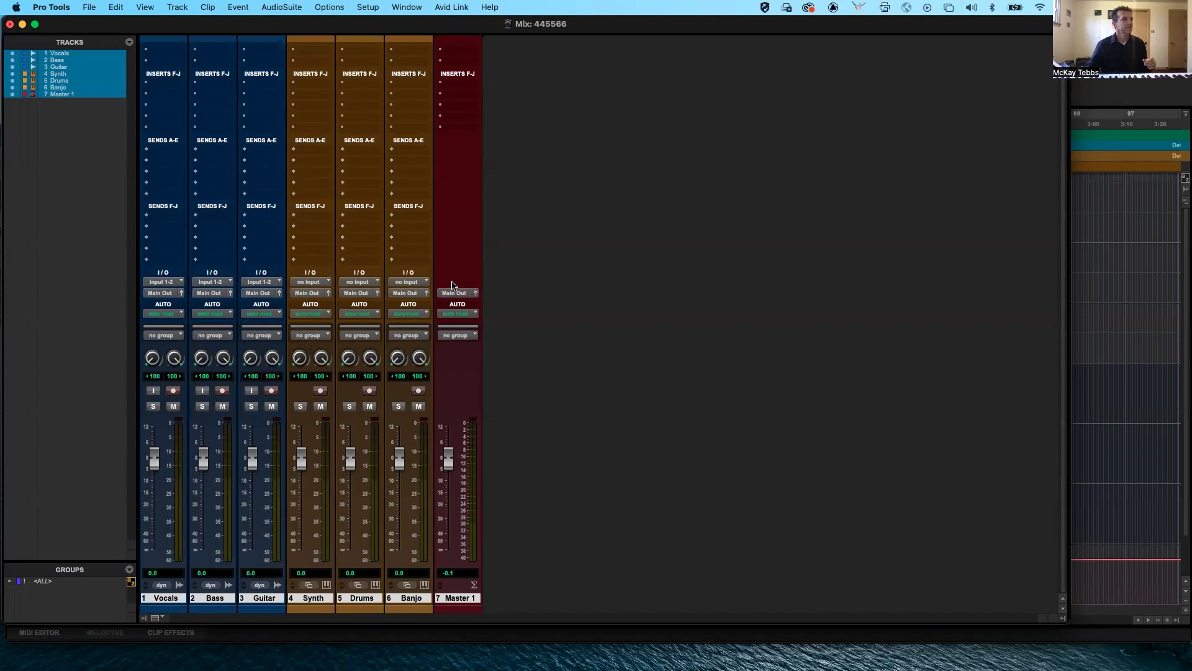
Check the interface input choices of the Vocals, Bass and Guitar tracks, keeping Input 1-2 (Stereo).
left_click(163, 282)
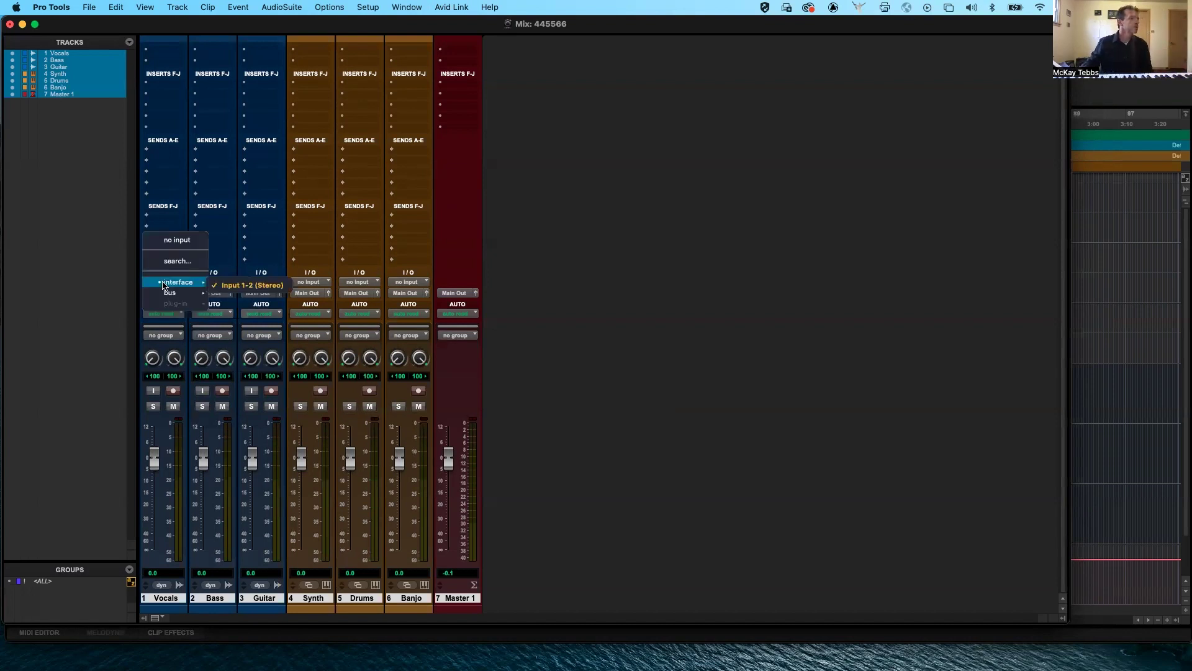
left_click(255, 286)
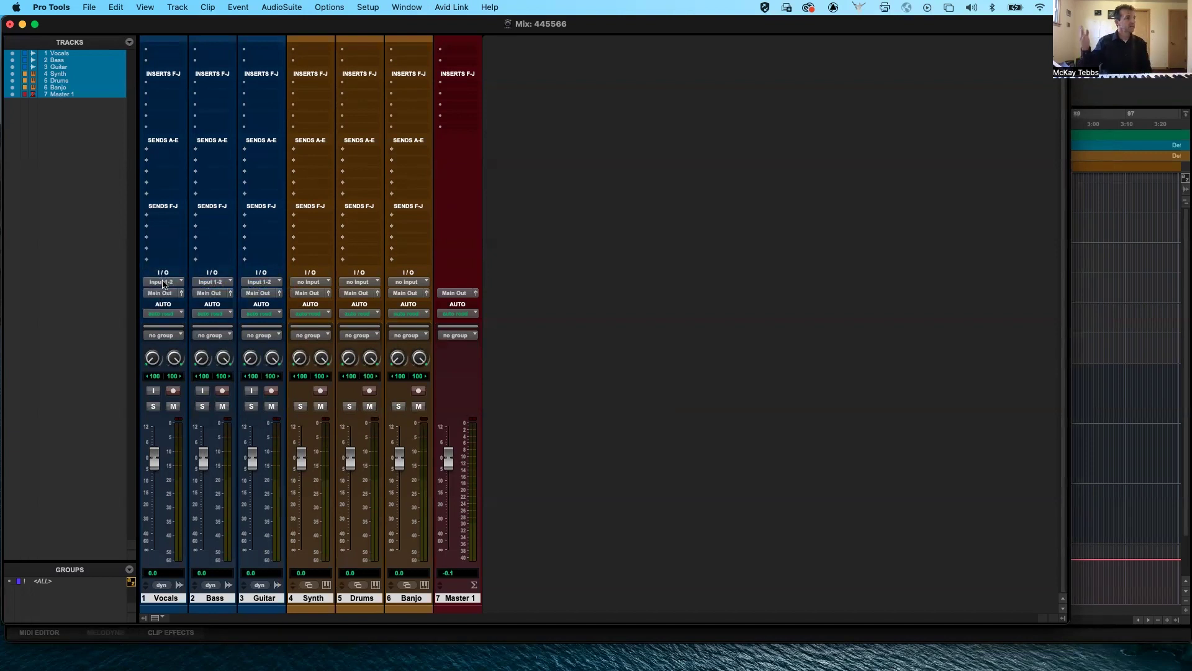
left_click(212, 282)
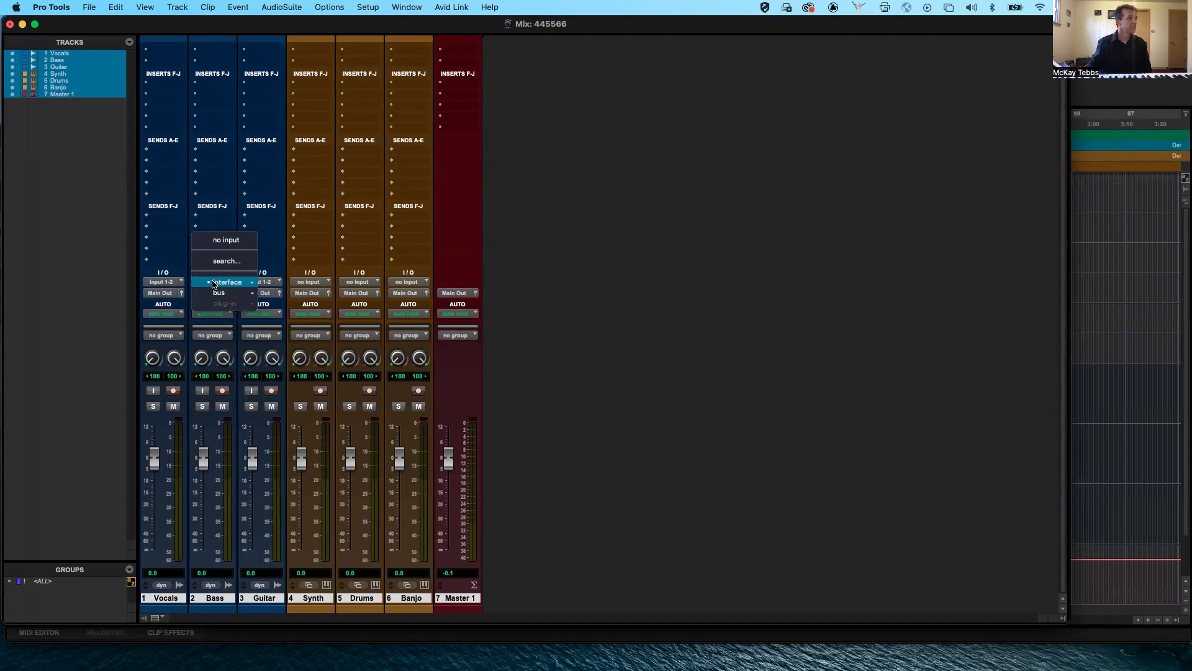
mouse_move(239, 284)
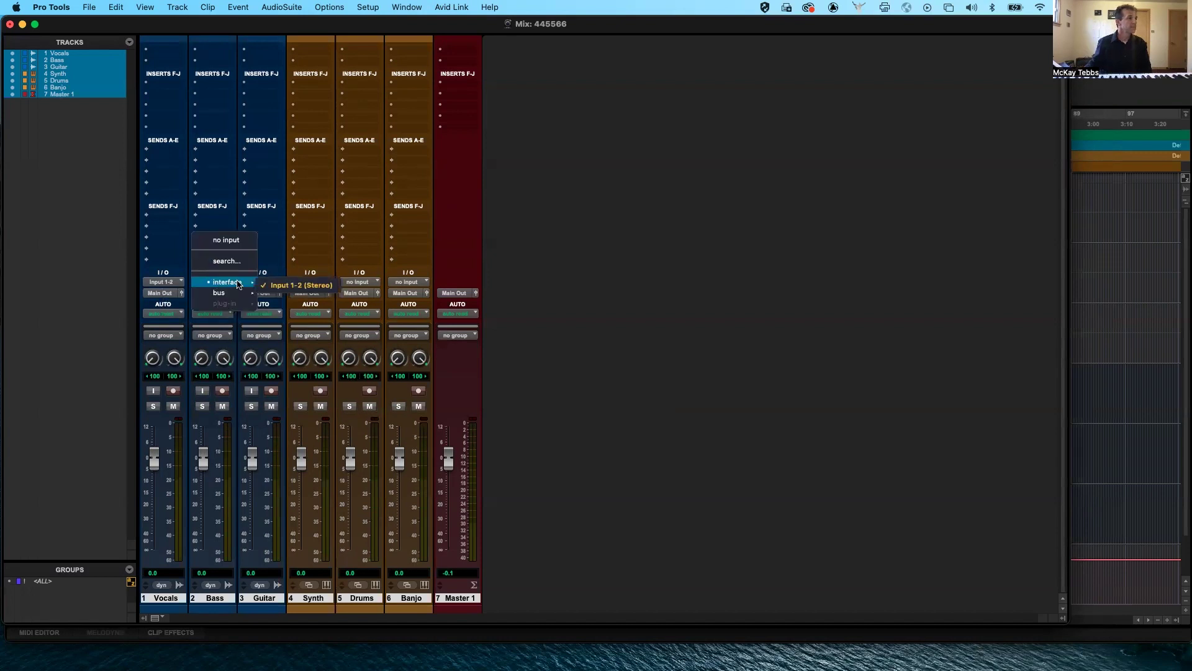
left_click(167, 283)
left_click(265, 282)
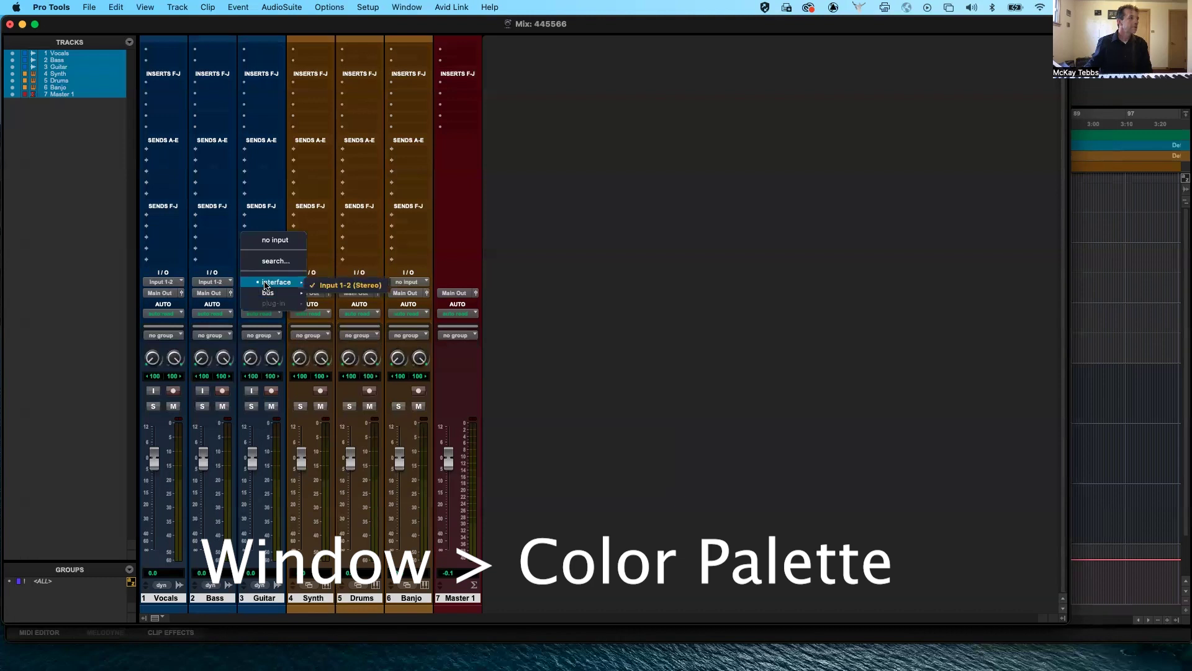
left_click(210, 284)
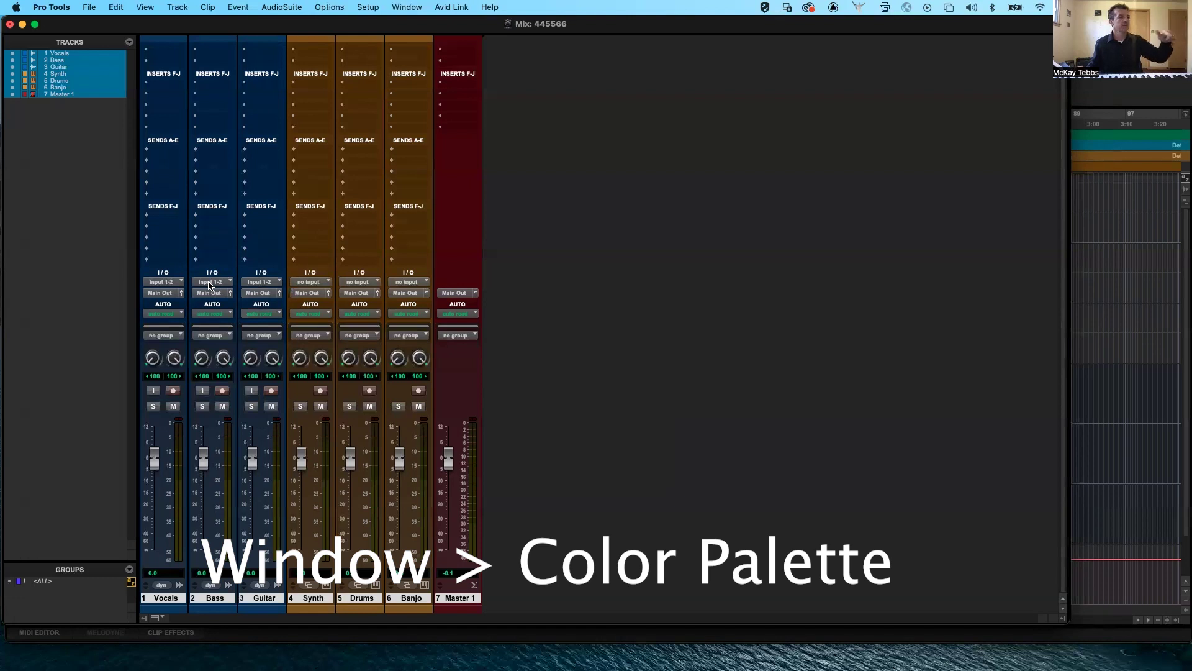
Check the output paths of the Vocals and Bass tracks, keeping Main Out (Stereo) -> Output 1-2 for both.
left_click(170, 293)
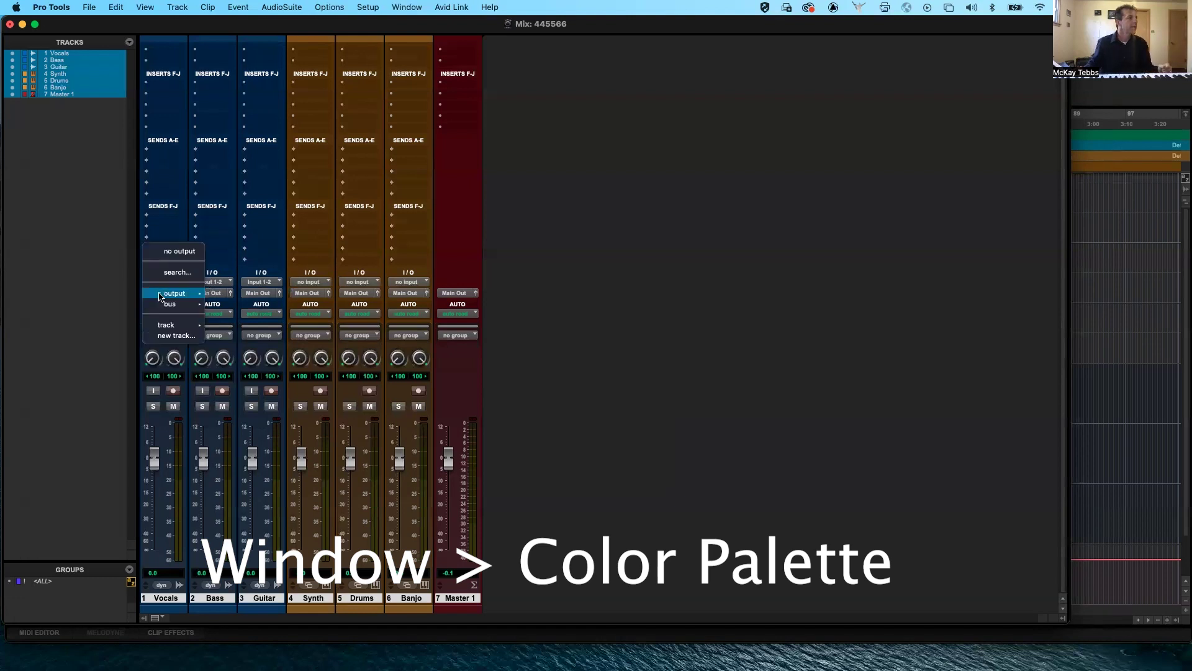
mouse_move(160, 297)
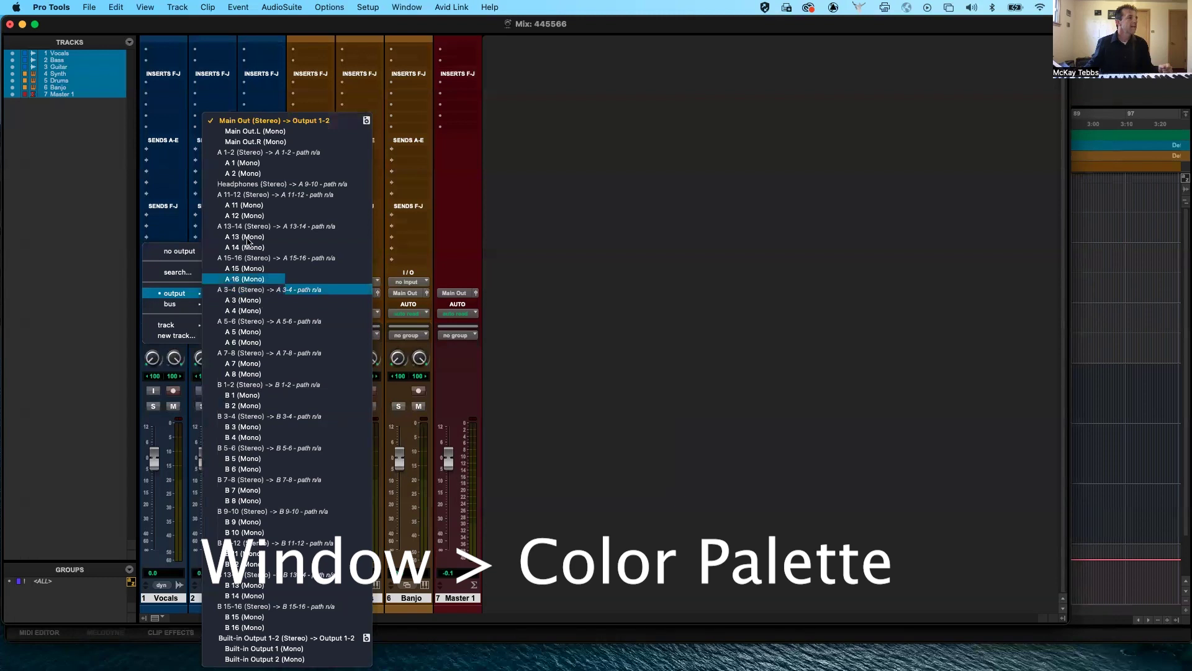
left_click(282, 120)
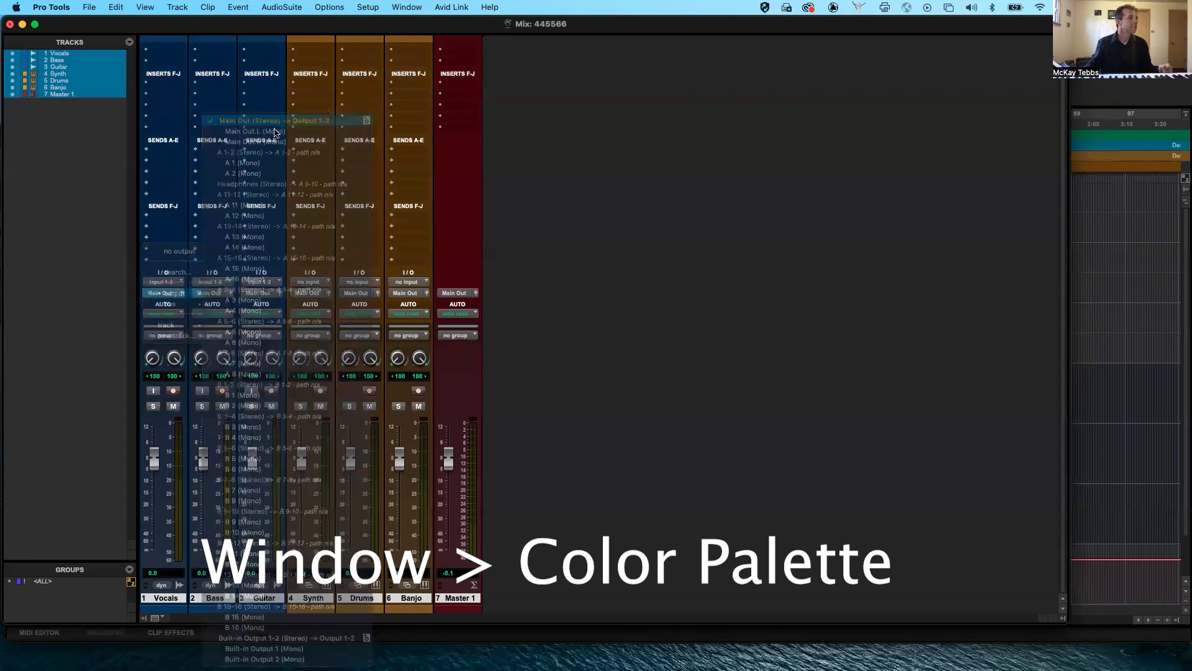
left_click(204, 294)
mouse_move(206, 296)
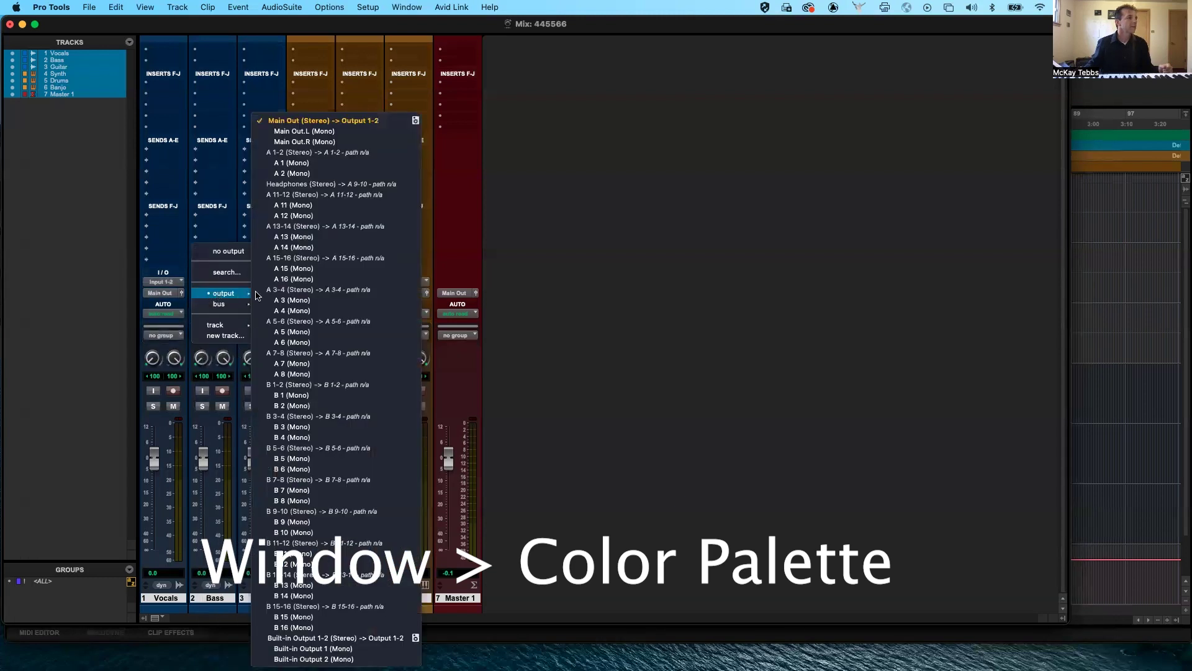
left_click(370, 123)
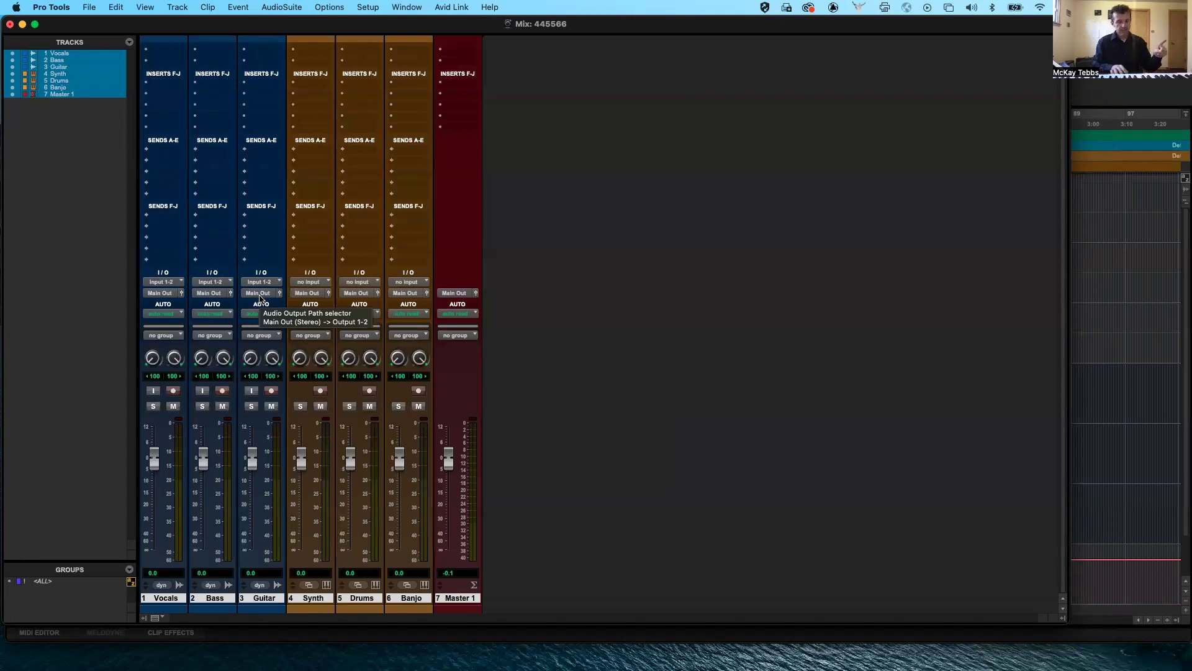
Switch back to the Edit window and look over the named tracks.
key("super+equal")
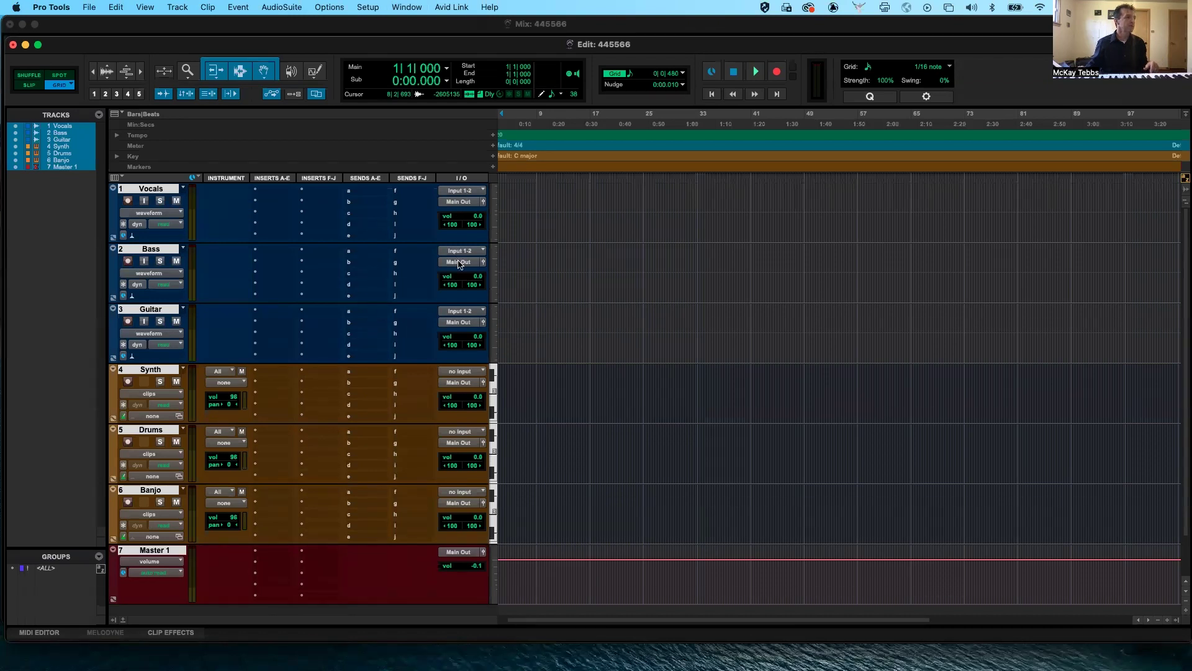
scroll(462, 324, "down", 3)
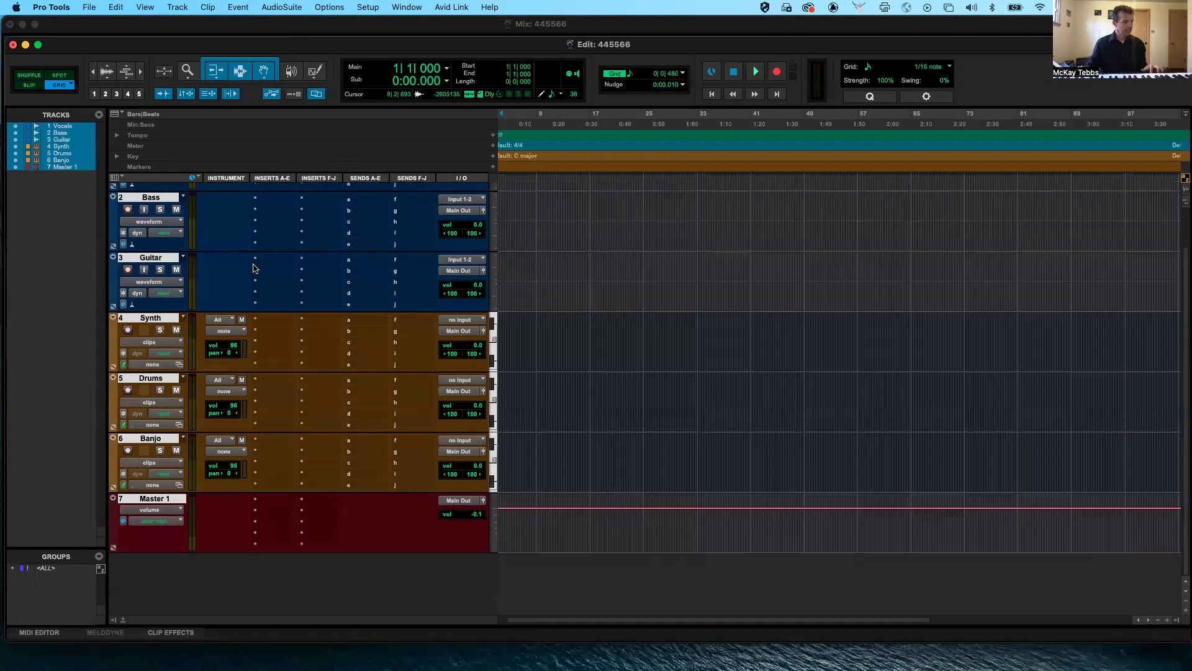
Hide all seven tracks one after another, from Vocals down to Master 1.
left_click(16, 128)
left_click(16, 133)
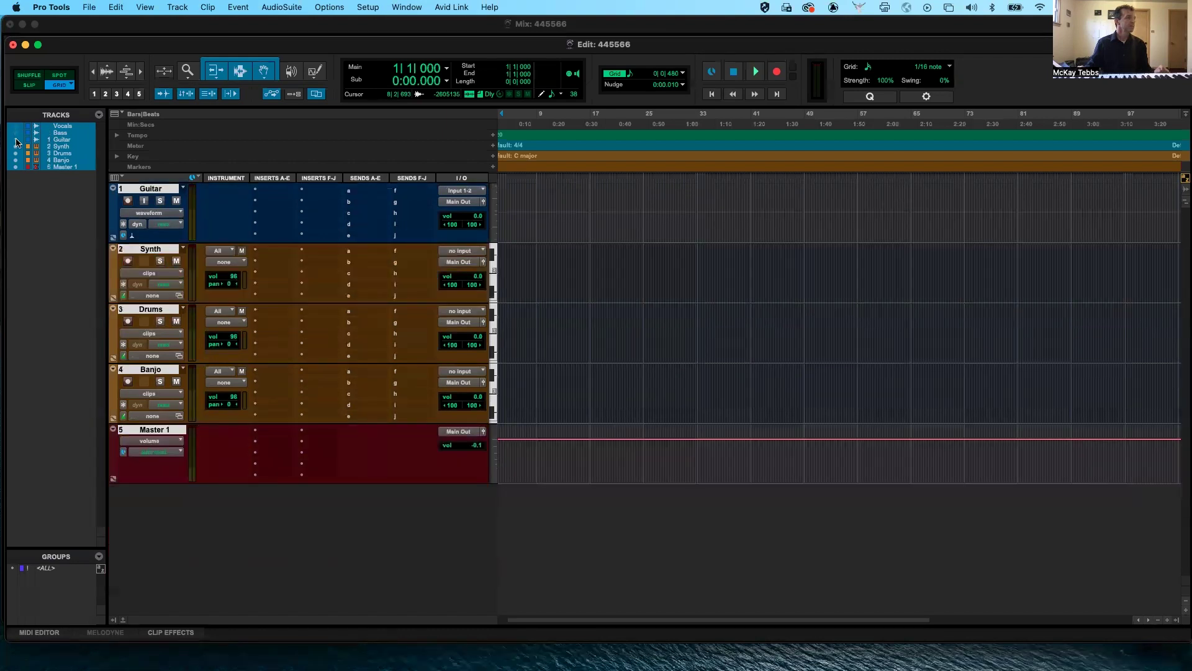
left_click(17, 139)
left_click(16, 147)
right_click(15, 156)
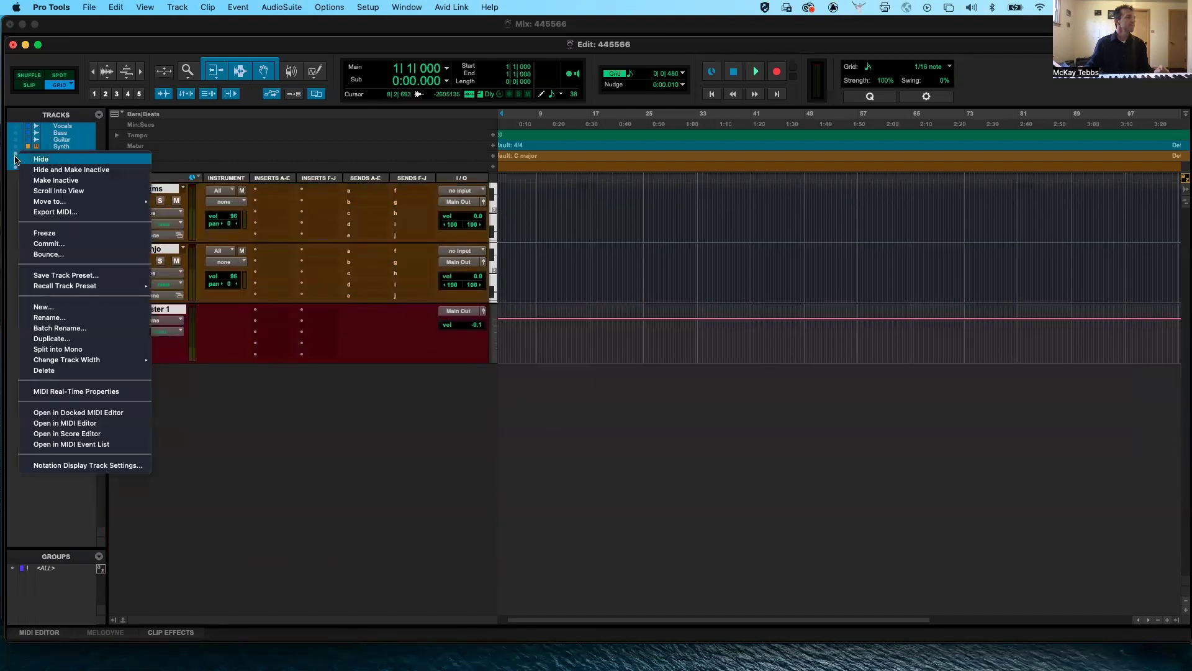
left_click(17, 158)
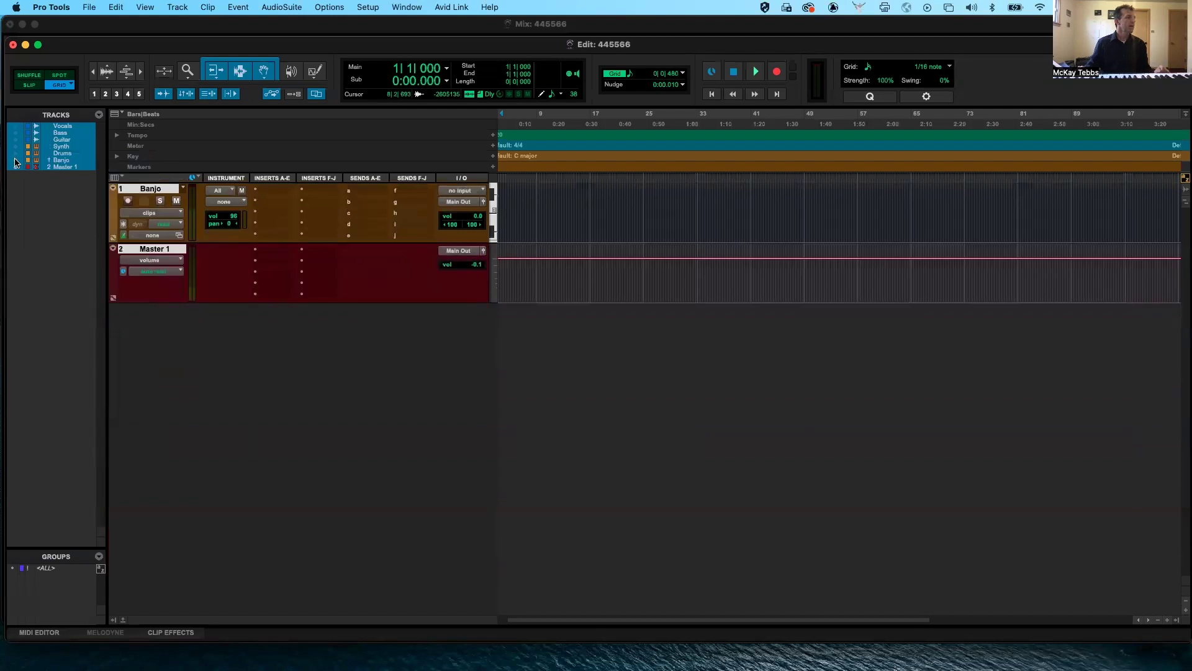
left_click(15, 160)
left_click(16, 167)
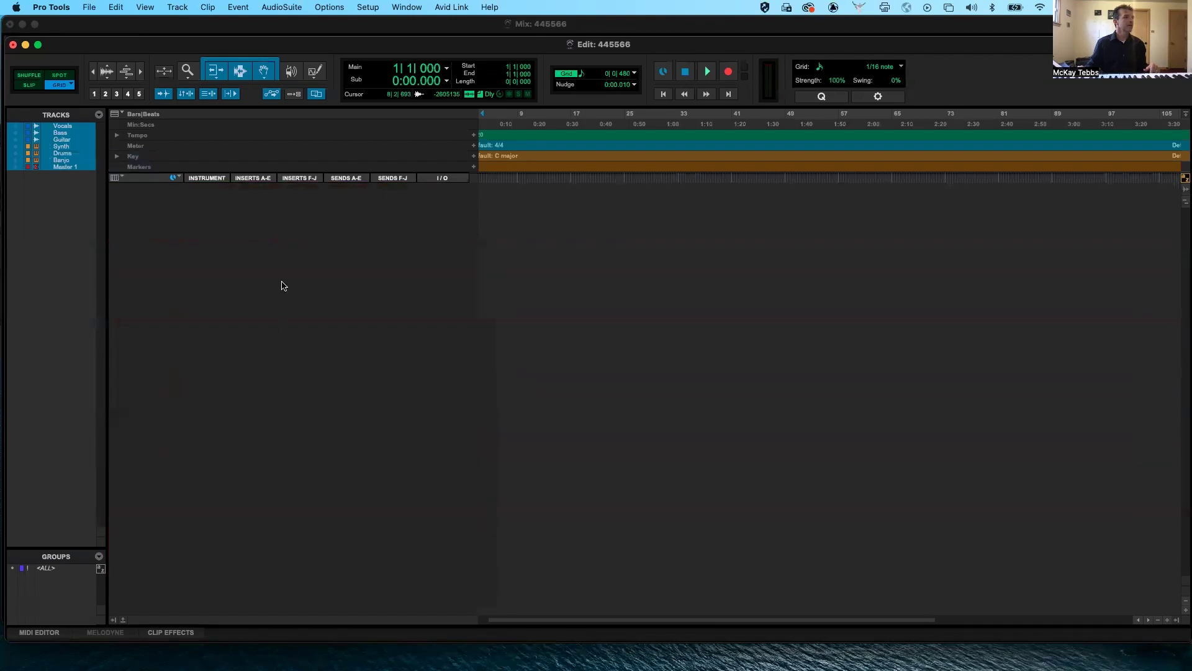
Show all the hidden tracks again, from Master 1 back up to Vocals.
left_click(15, 167)
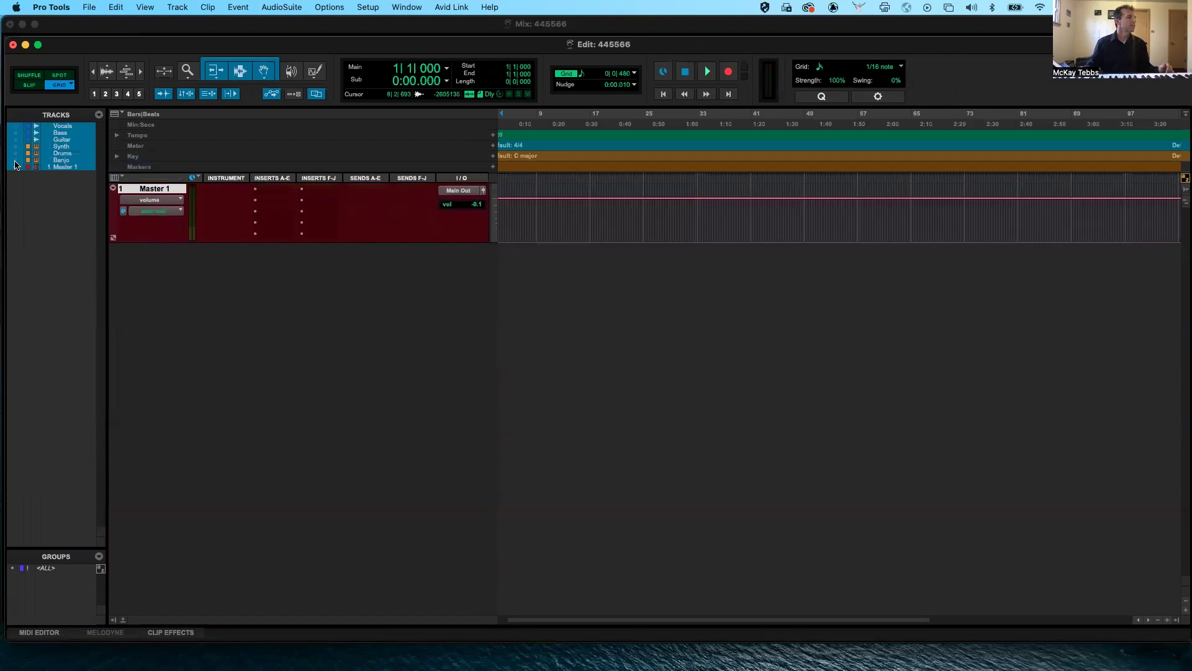
left_click(15, 161)
left_click(15, 160)
left_click(15, 153)
left_click(15, 140, "alt")
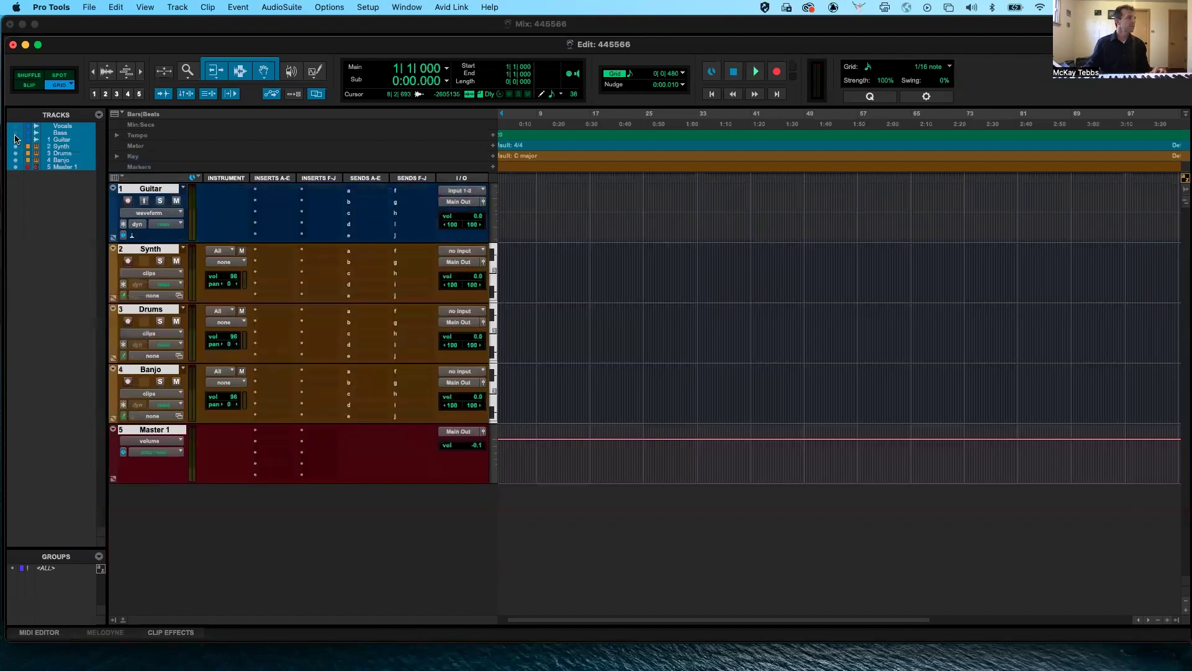
left_click(15, 132, "alt")
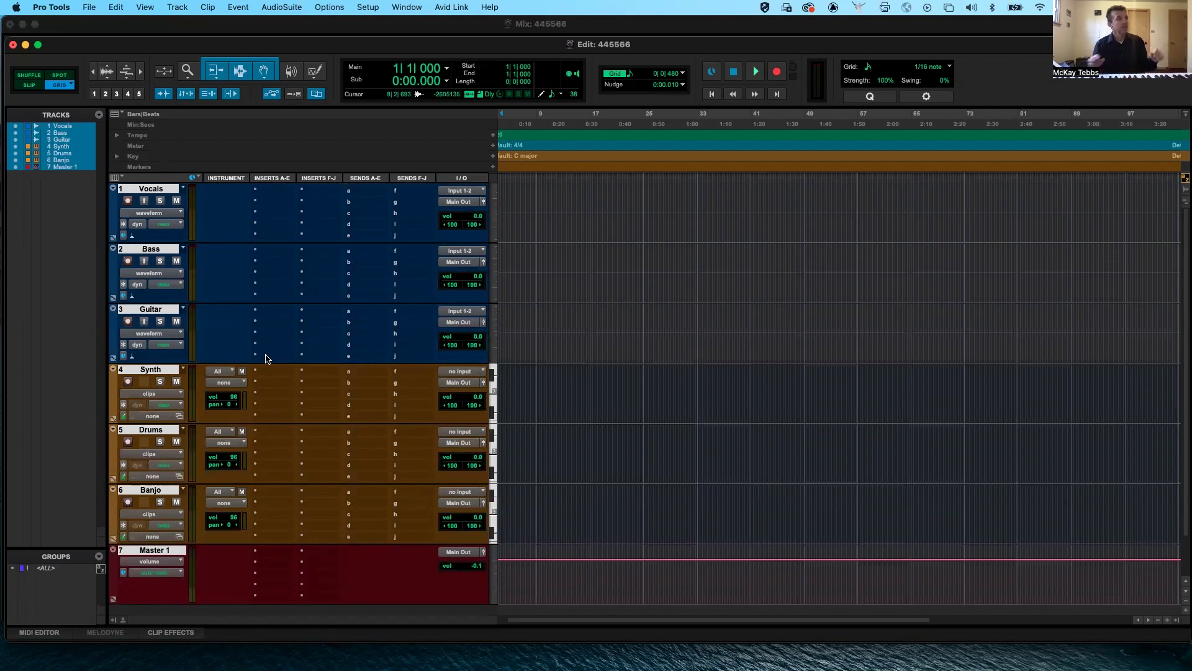
Hide the Guitar, Drums and Bass tracks.
left_click(15, 140)
left_click(15, 153)
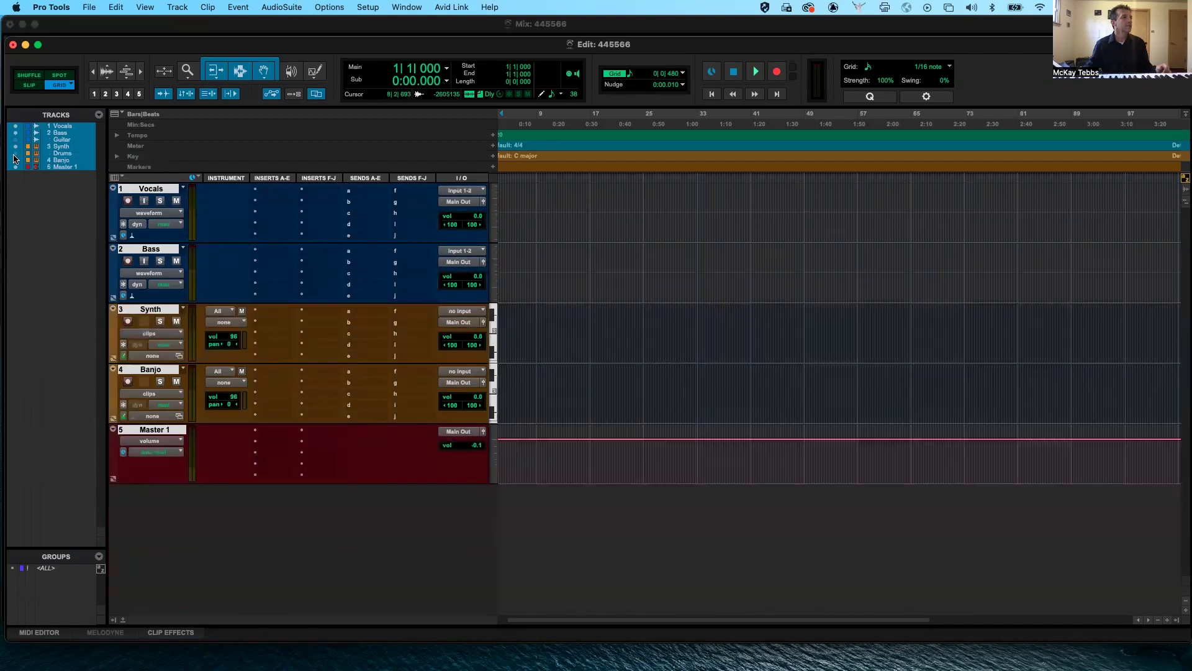
left_click(15, 133)
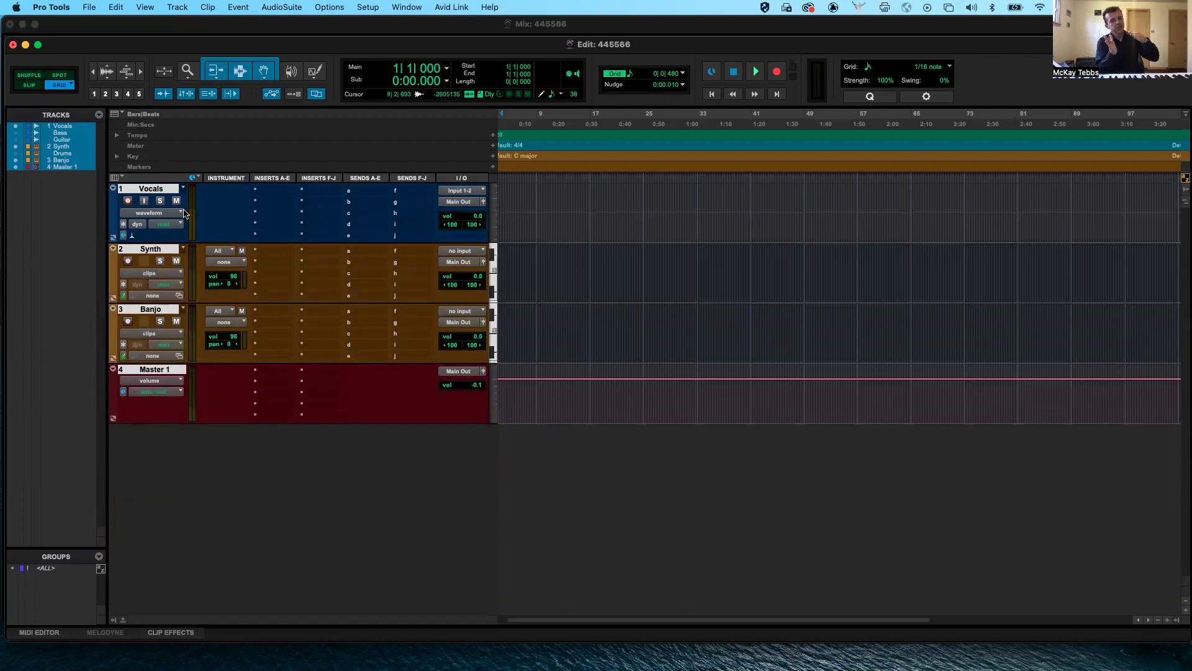
Show the Guitar, Bass and Drums tracks again, and briefly hide and restore Banjo and Master 1.
left_click(15, 140)
left_click(15, 133)
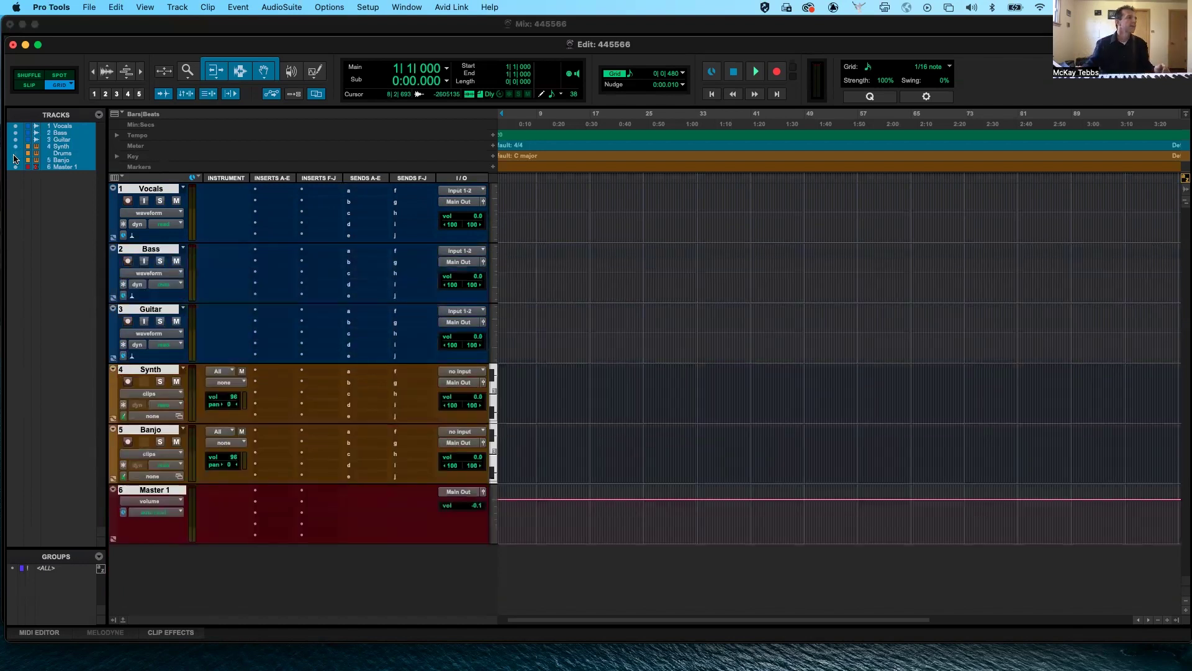
left_click(15, 160)
left_click(15, 154)
left_click(15, 160)
left_click(15, 167)
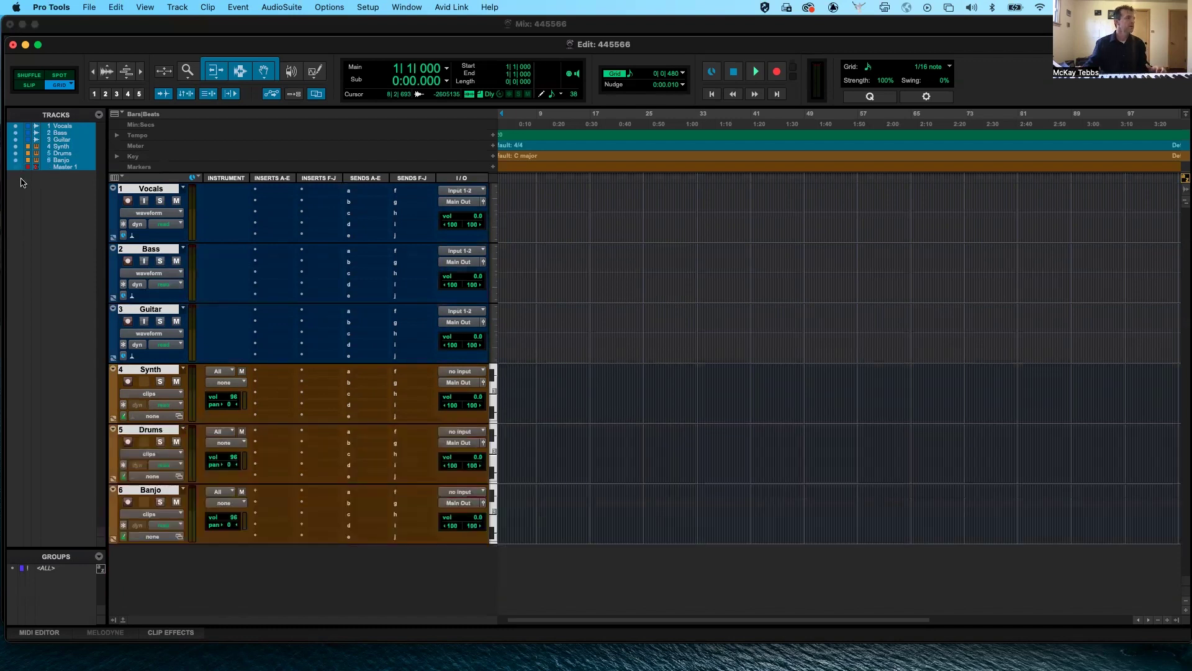
left_click(15, 167)
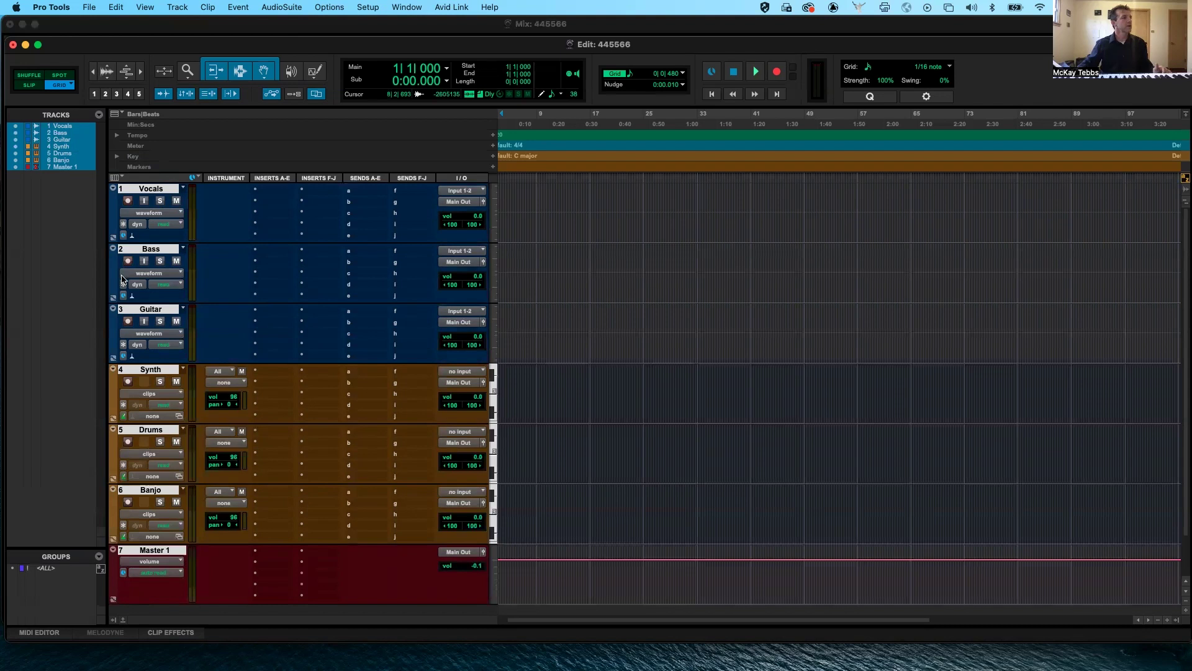
Reorder the tracks by moving Vocals down below Synth and Banjo up between Bass and Guitar.
left_click(153, 187)
left_click_drag(152, 186, 155, 239)
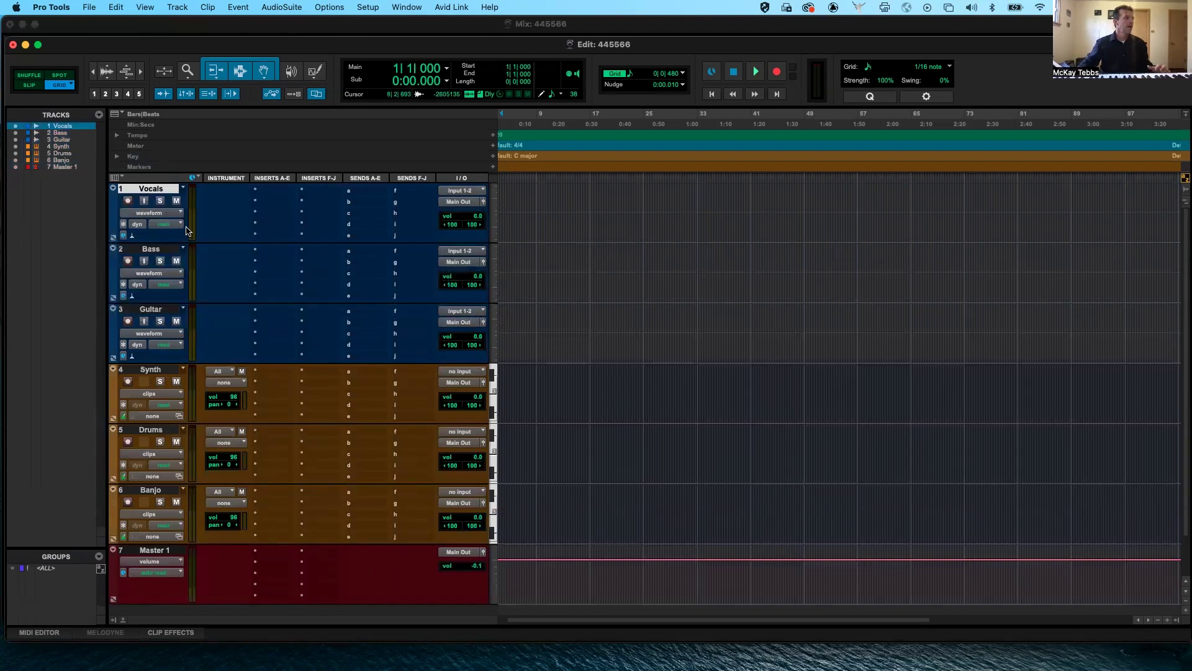
left_click(157, 250)
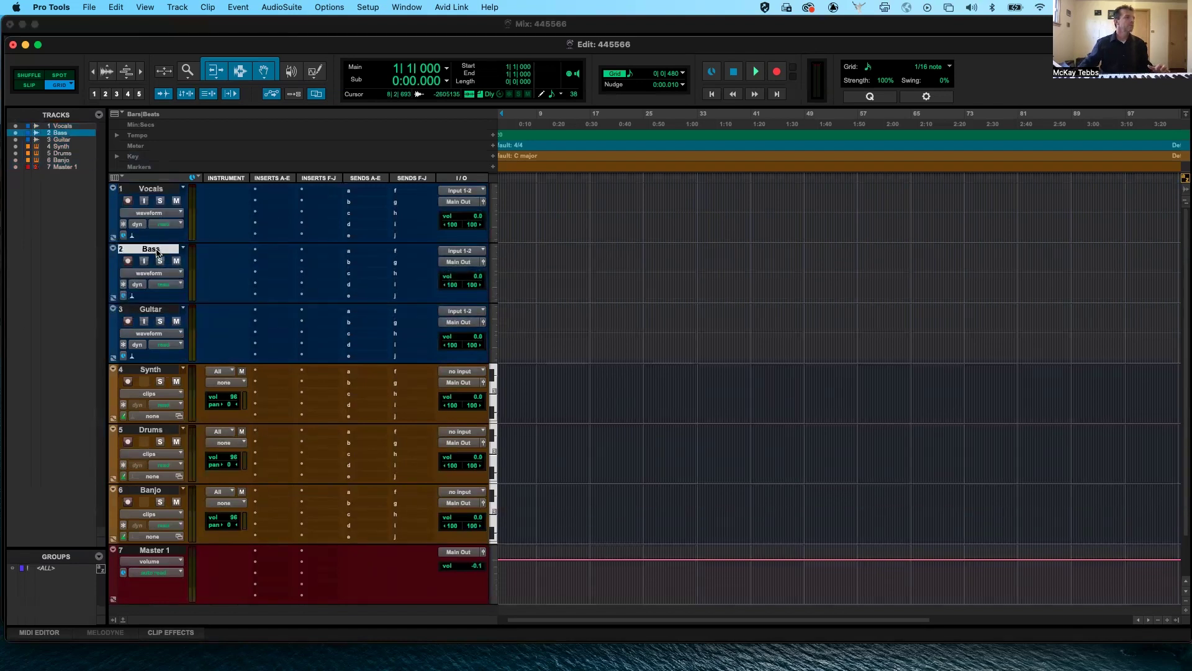
left_click(154, 189)
left_click_drag(154, 189, 147, 307)
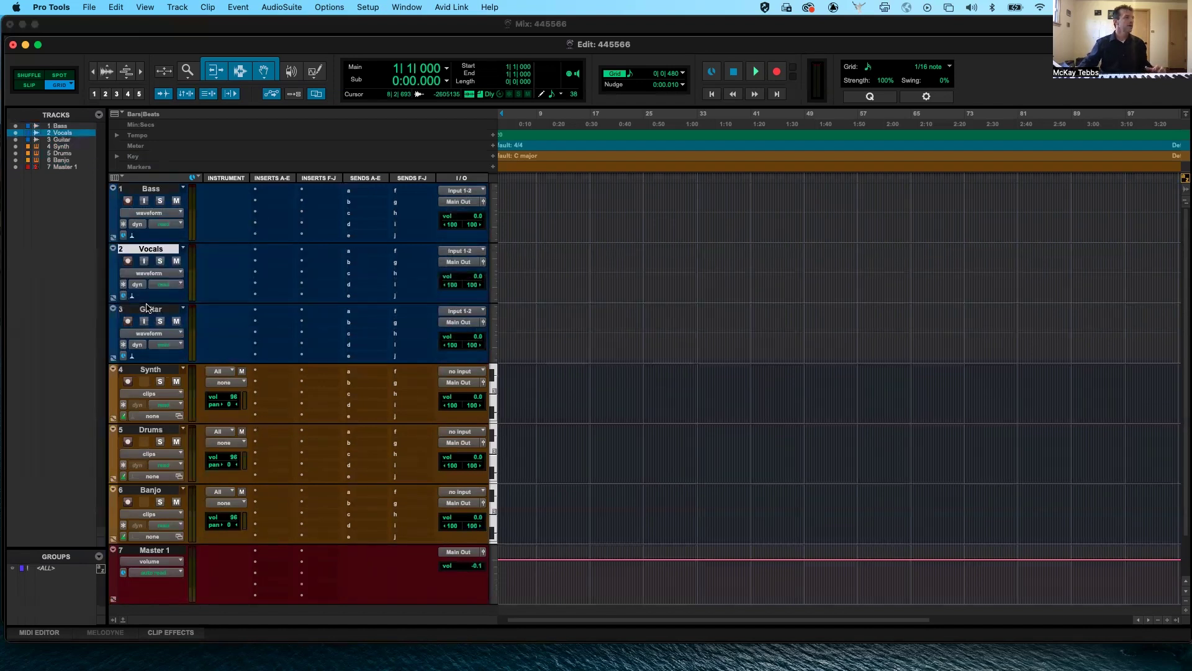
left_click_drag(149, 249, 148, 405)
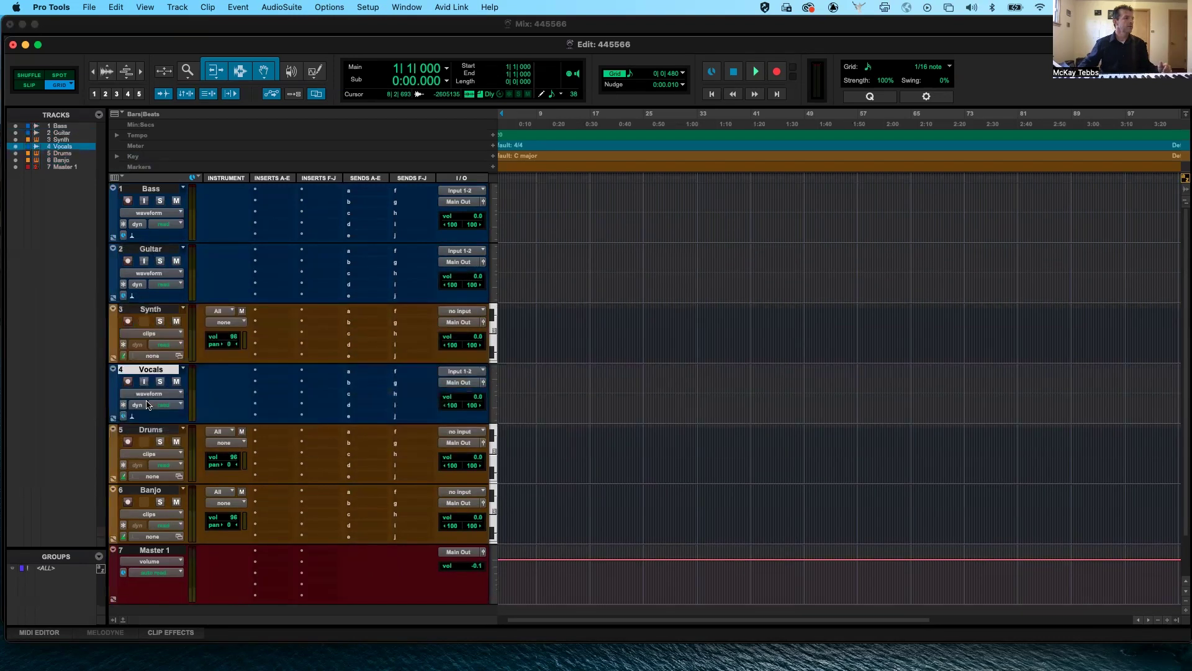
left_click_drag(150, 492, 191, 269)
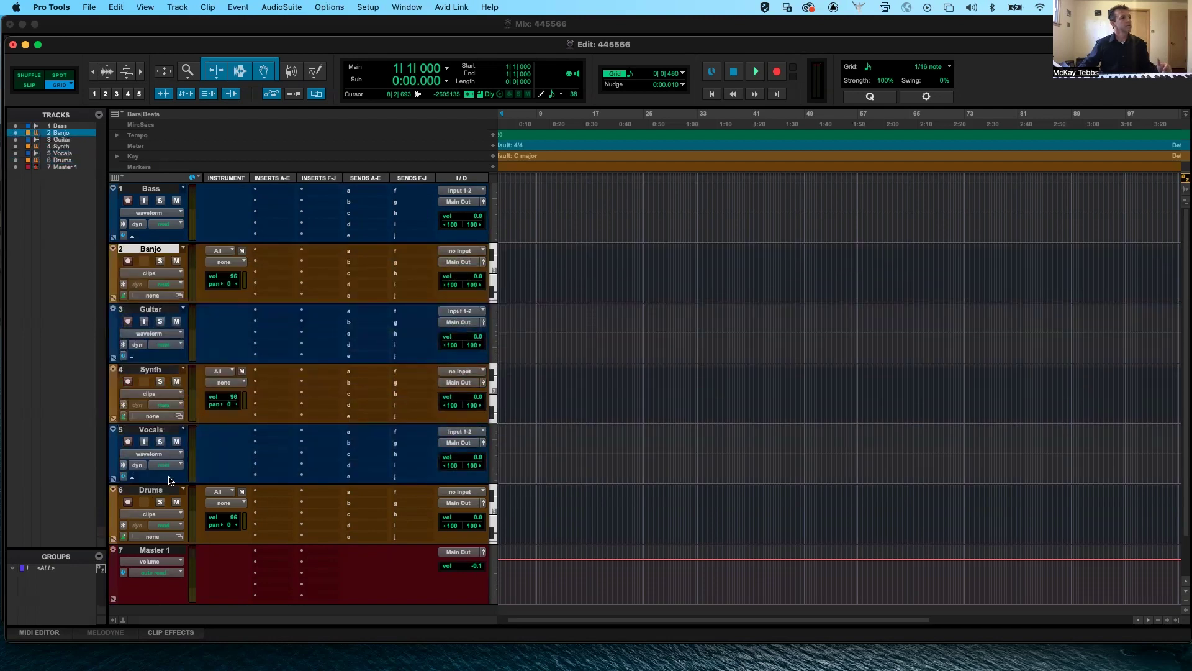
mouse_move(162, 491)
left_mouse_down()
mouse_move(160, 467)
mouse_move(155, 495)
left_mouse_up()
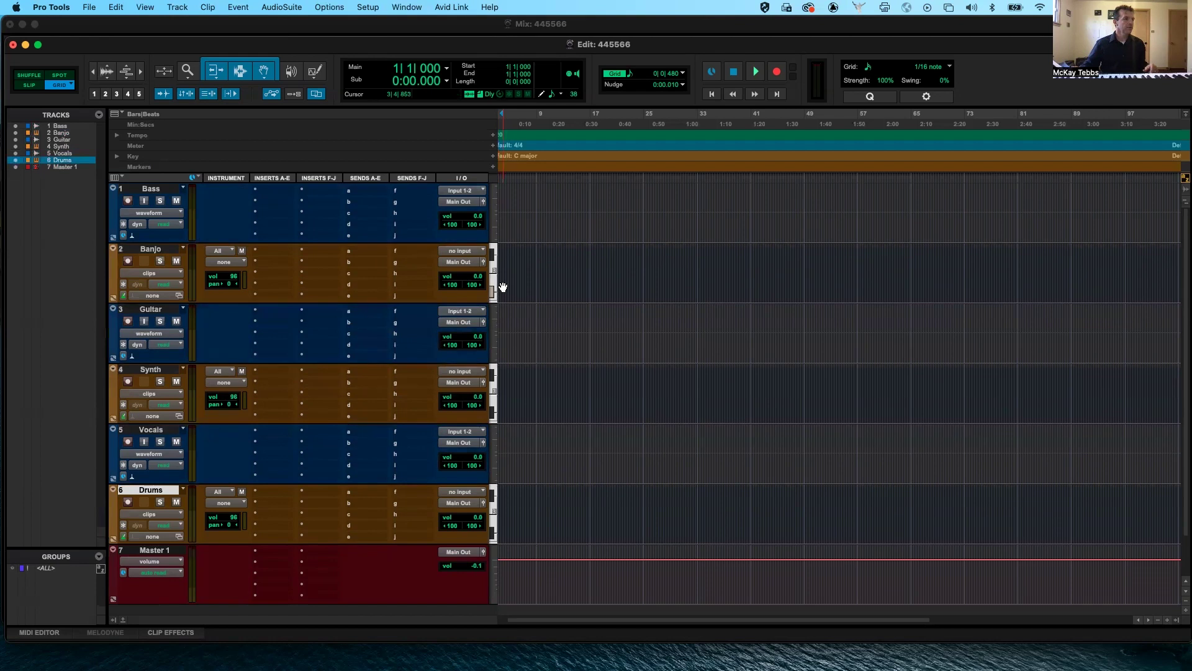
Set the track height of both Guitar and Bass to small.
left_click(493, 339)
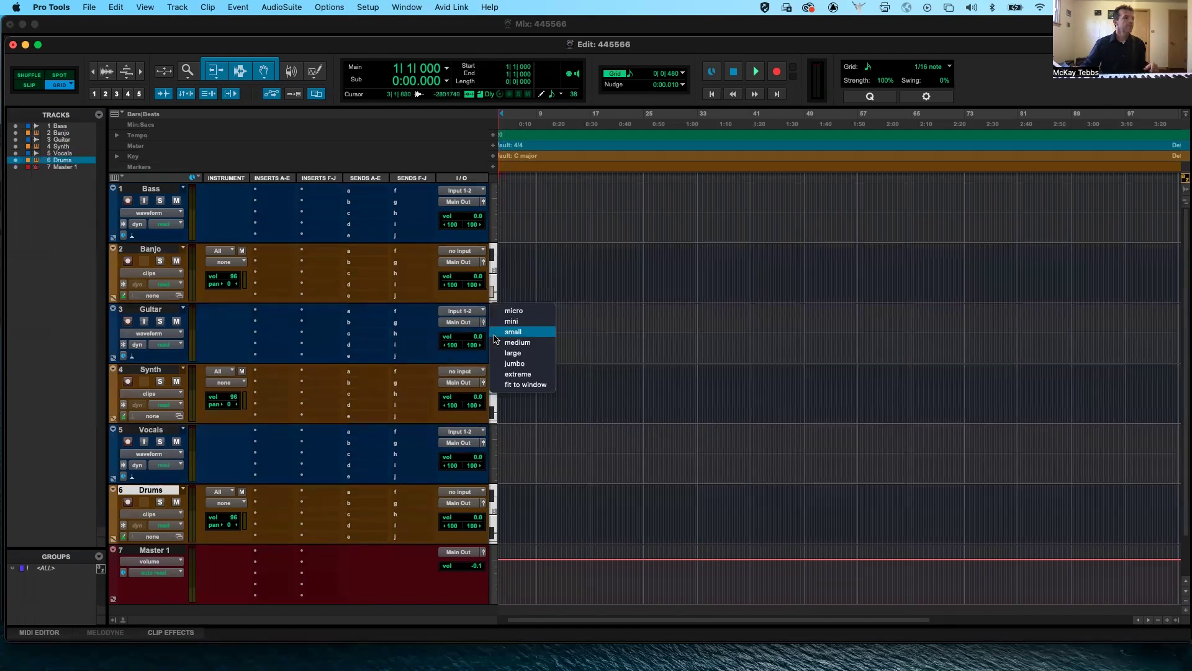
left_click(526, 332)
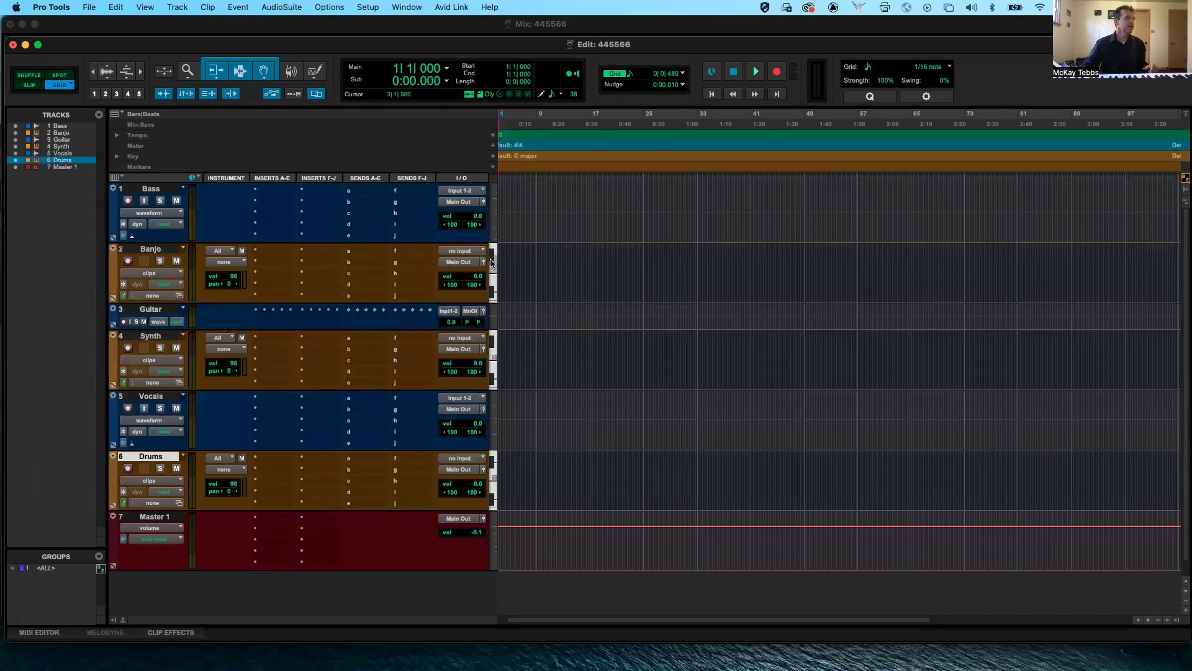
left_click(494, 214)
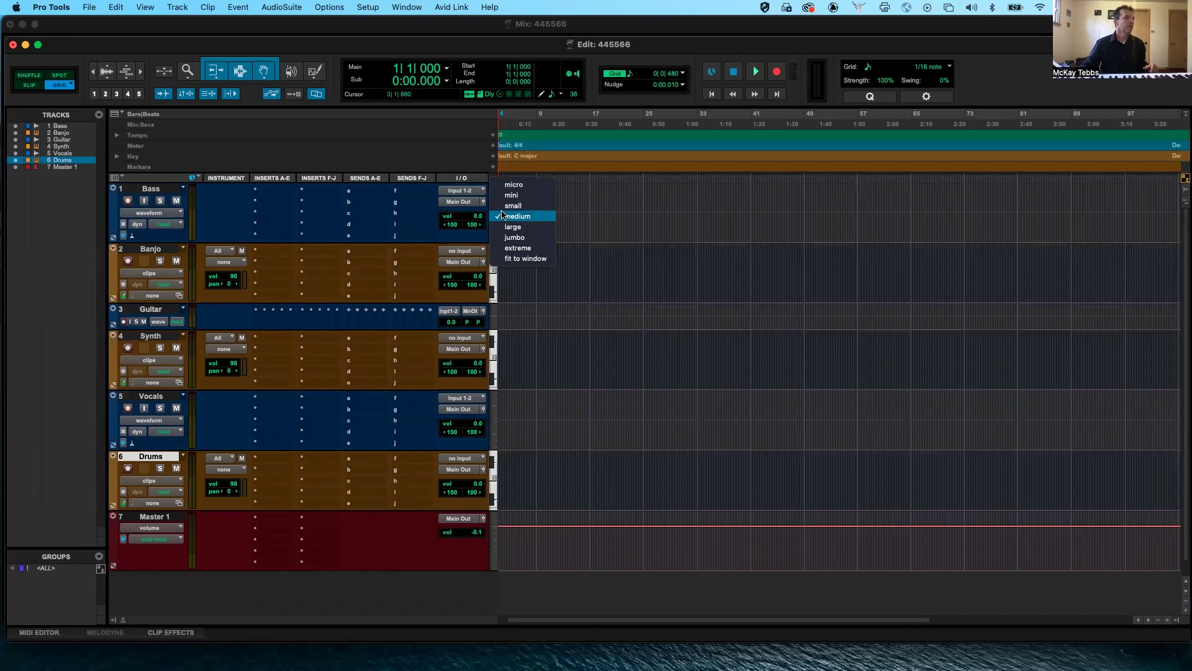
left_click(511, 206)
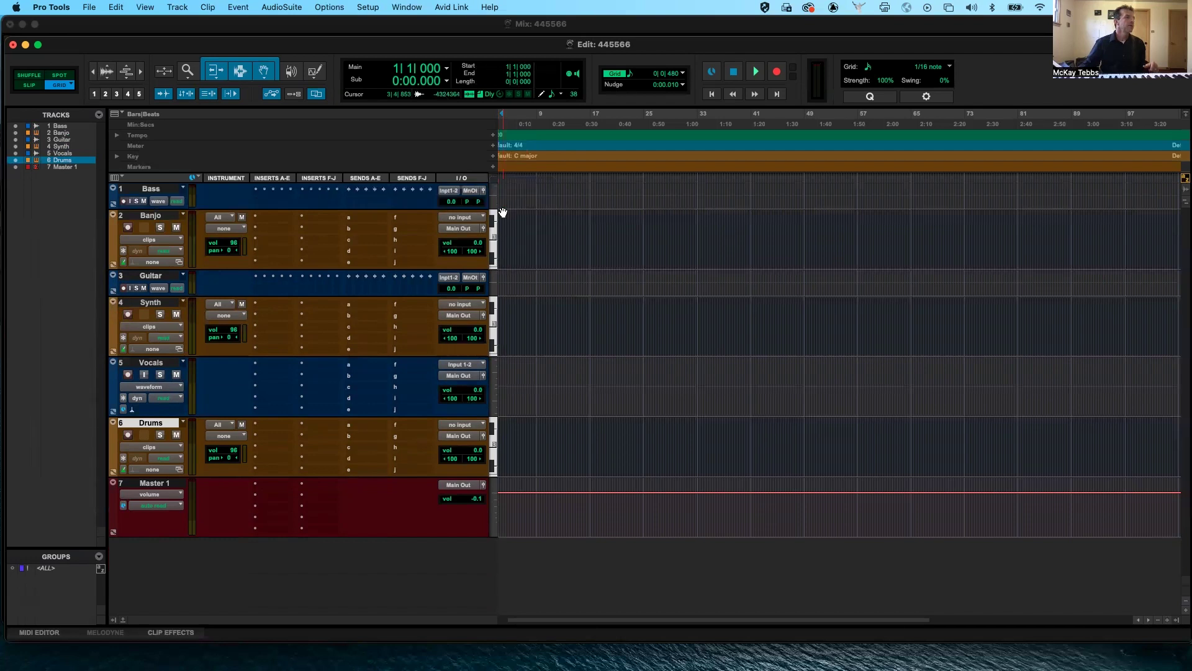
Select all tracks from Bass through Master 1 and set the Master 1 track height to mini.
left_click(153, 190)
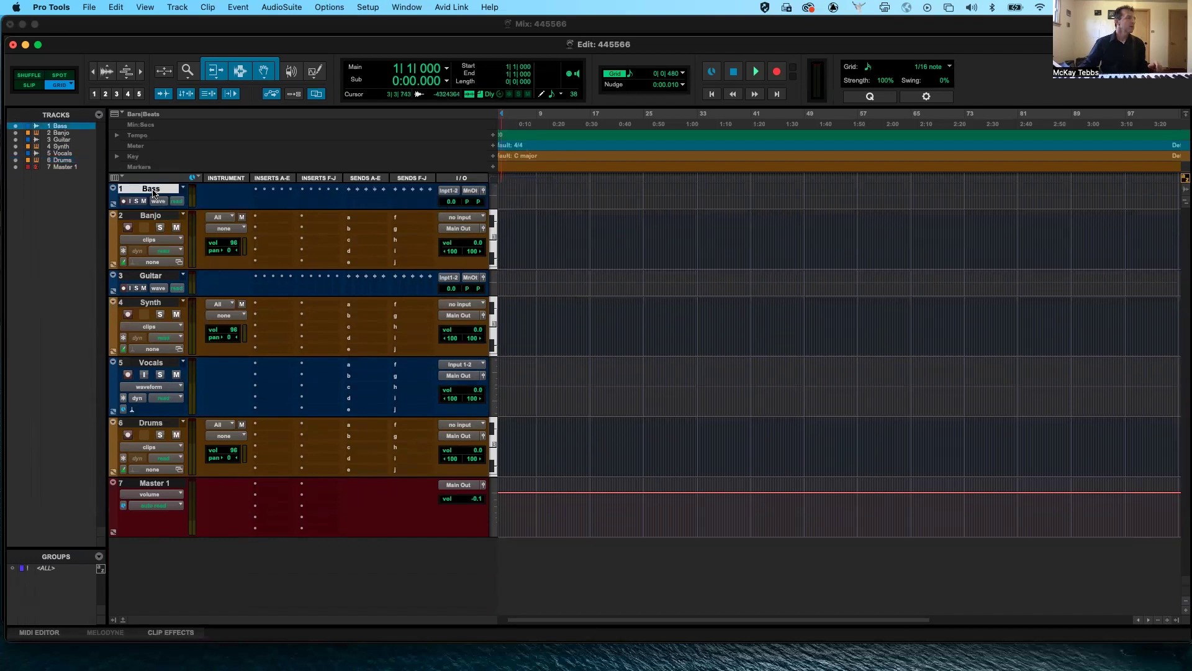
left_click(147, 484, "shift")
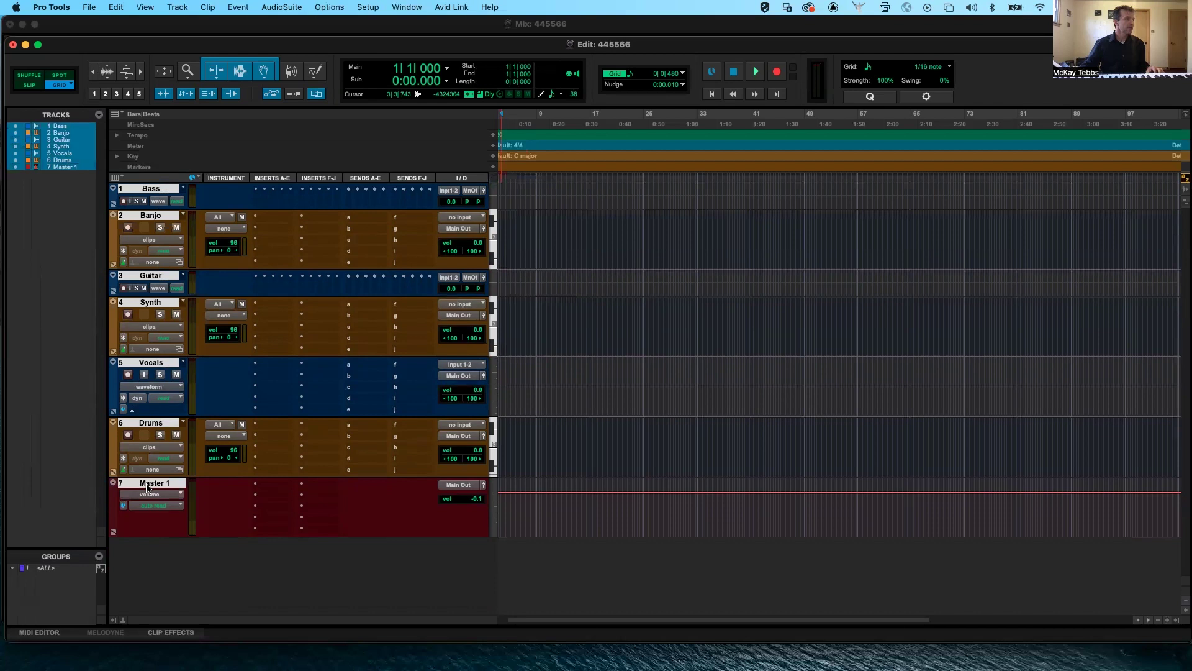
left_click(495, 506)
left_click(509, 485)
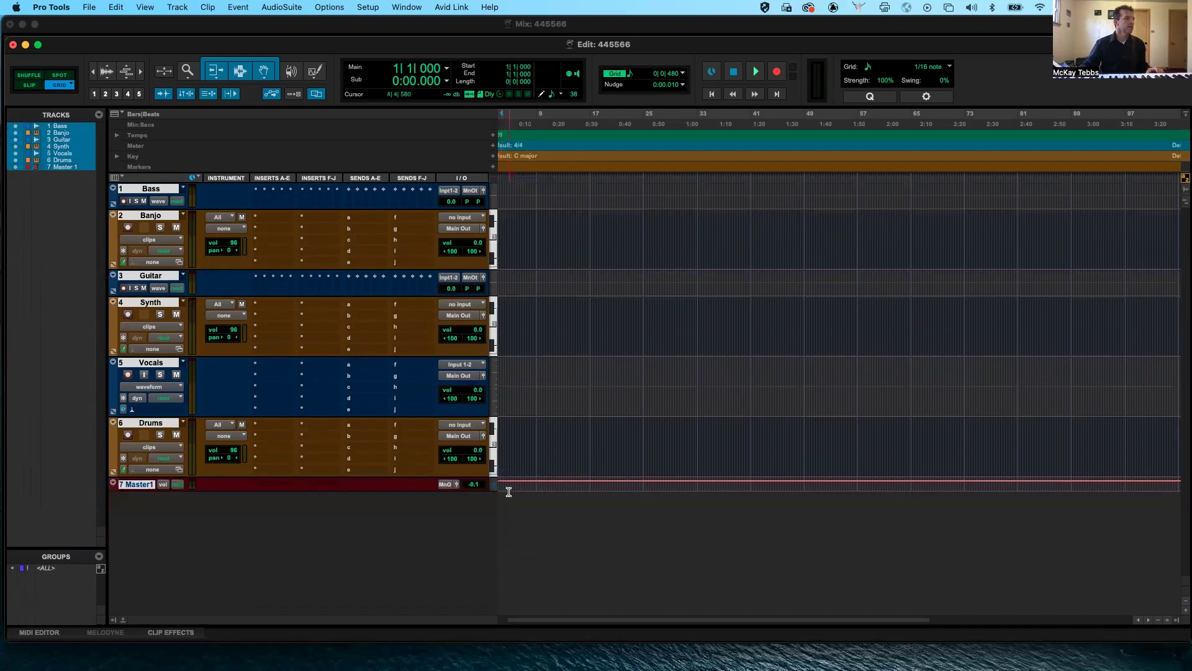
Enlarge the Vocals track height to large, and further to jumbo.
left_click(495, 390)
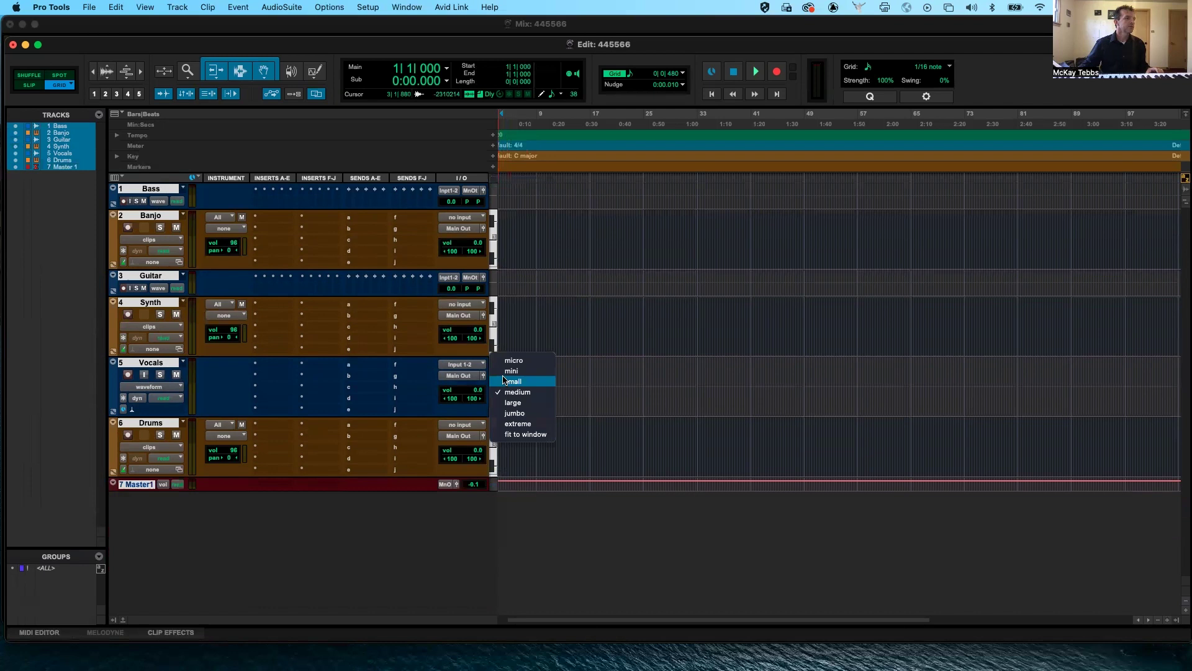
left_click(513, 402)
left_click(495, 410)
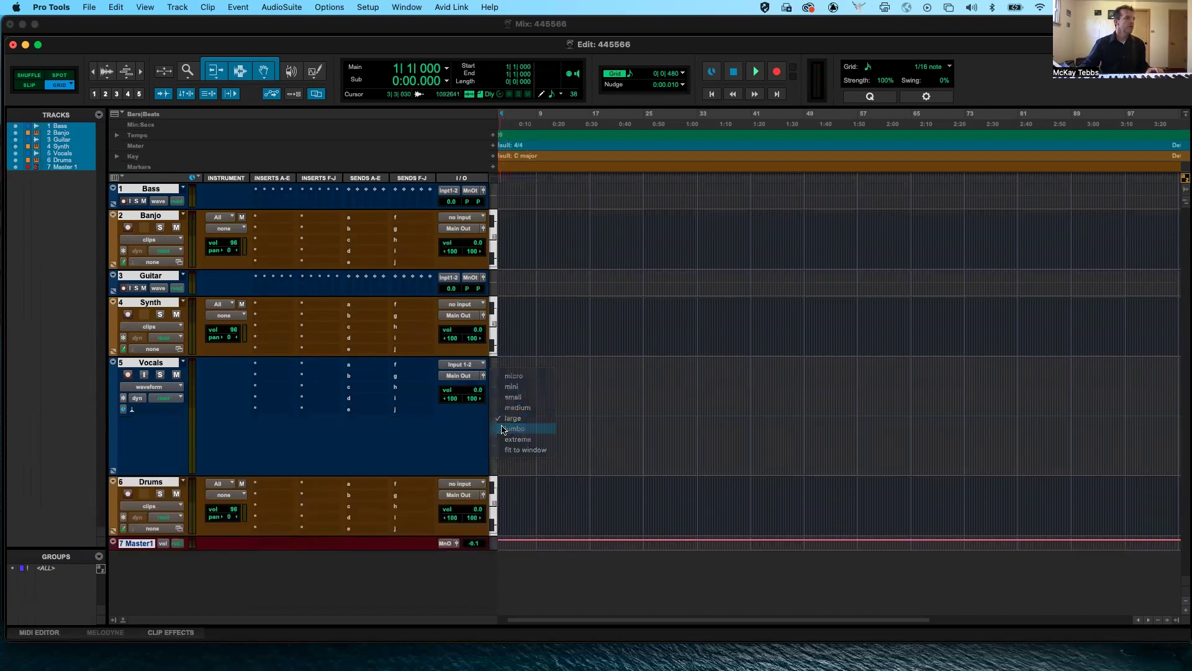
left_click(503, 428)
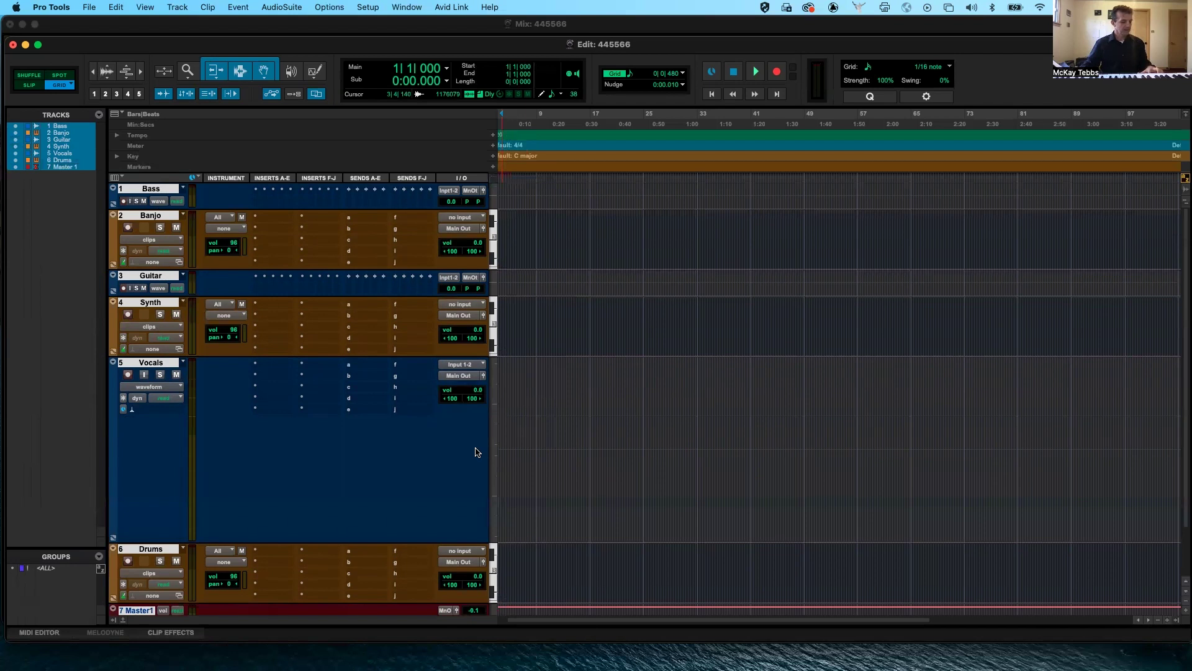
Resize all the selected tracks to one even height that fills the Edit window.
key("ctrl+Down")
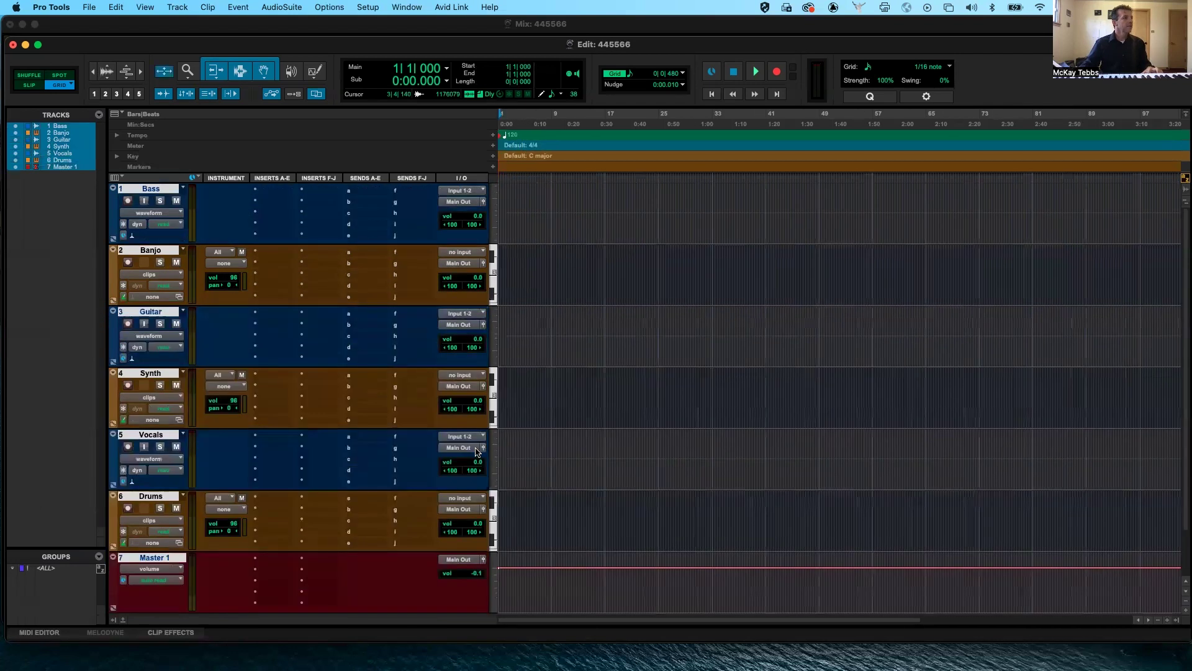
scroll(363, 450, "down", 2)
scroll(363, 450, "up", 2)
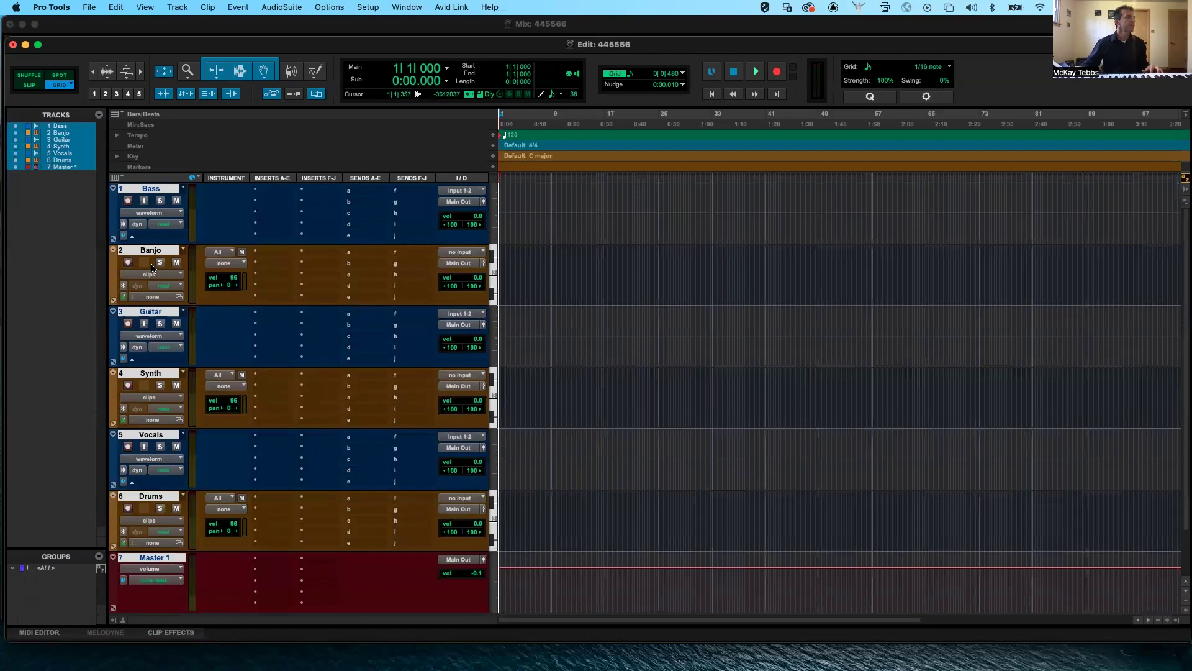
Switch solo on and off on the Guitar track, and do the same with its mute.
left_click(159, 325)
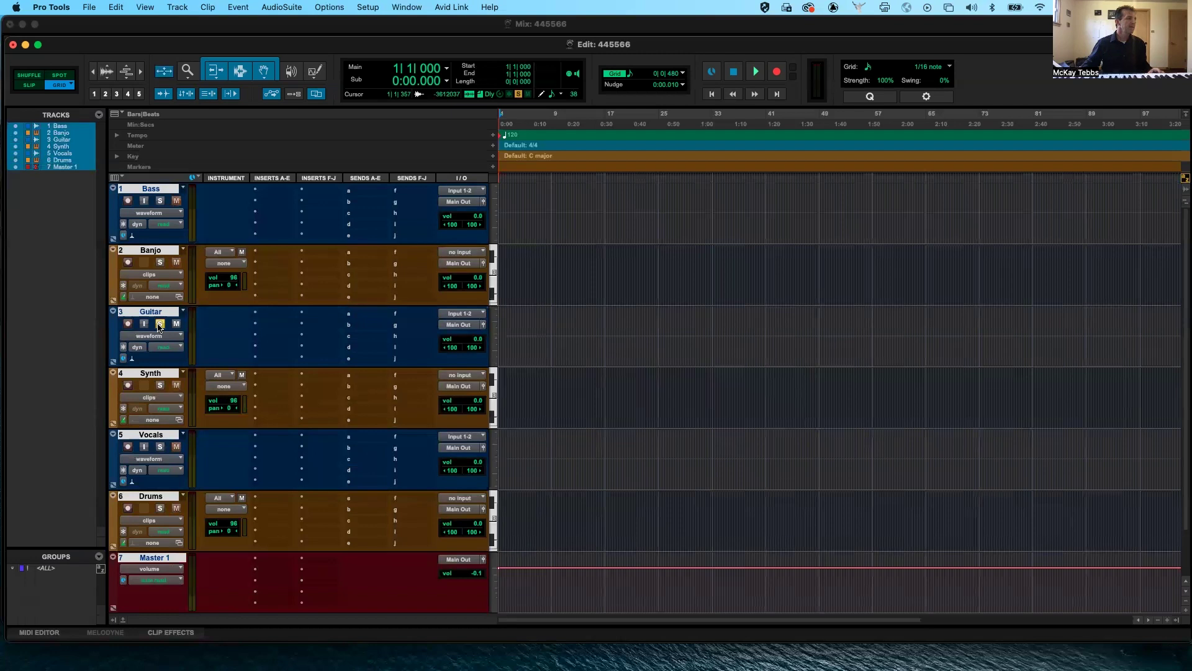
left_click(160, 325)
left_click(177, 324)
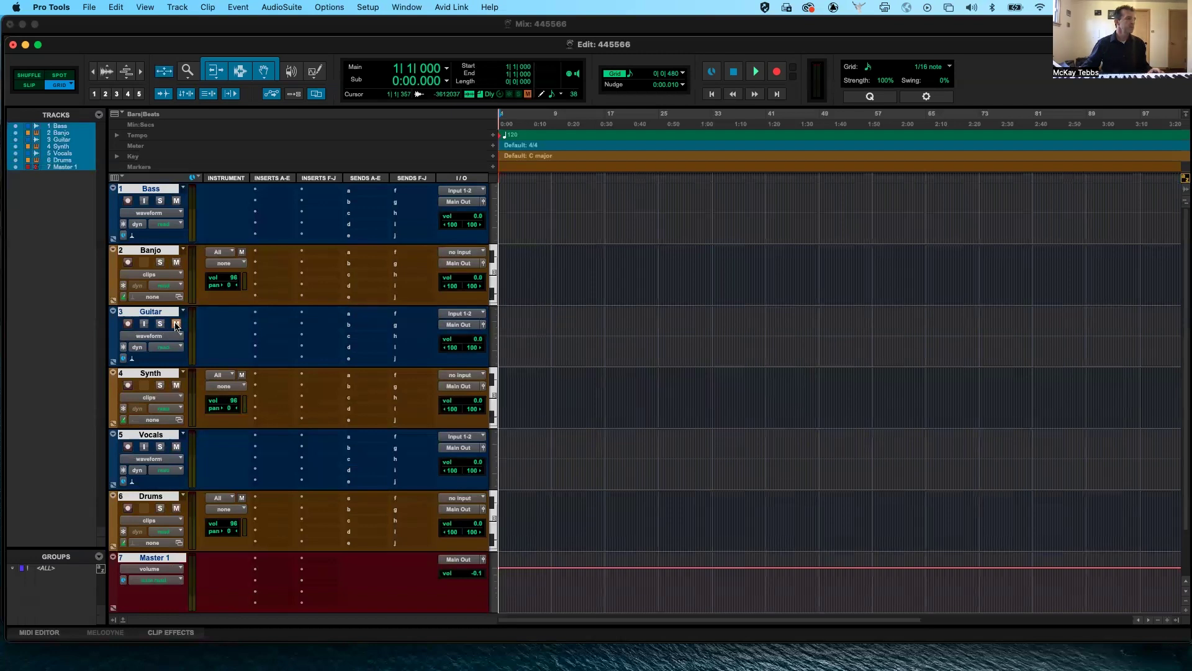
left_click(176, 323)
Record-enable the Guitar track, record a short test take from the session start, and undo the recording.
left_click(128, 324)
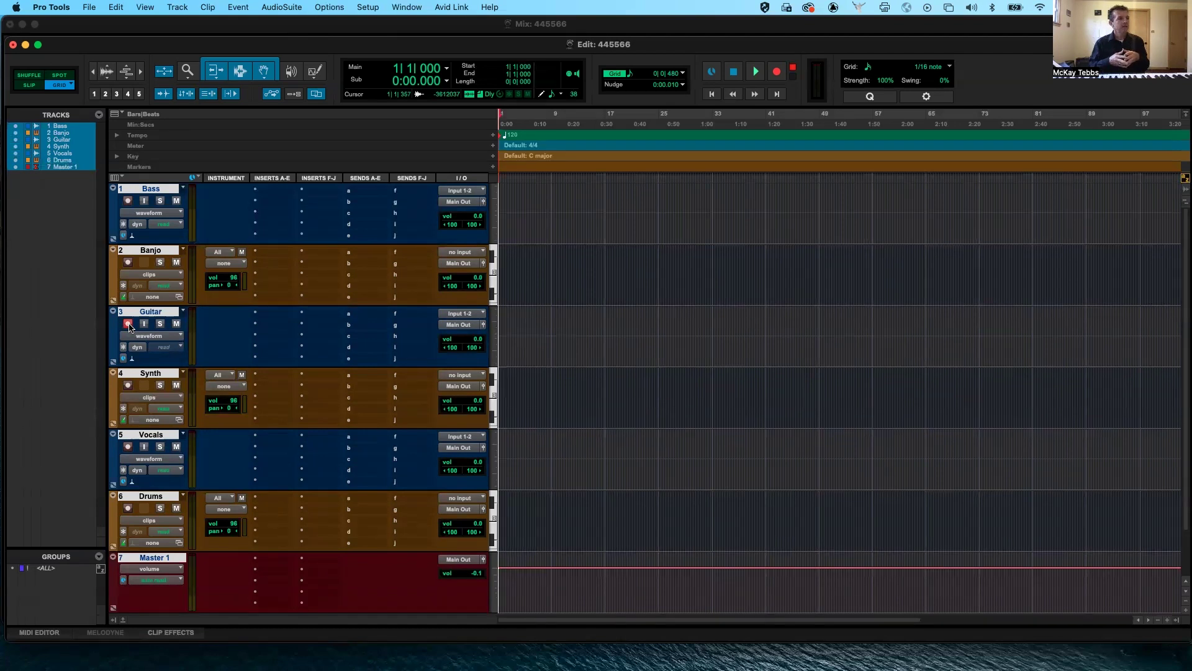
left_click(776, 73)
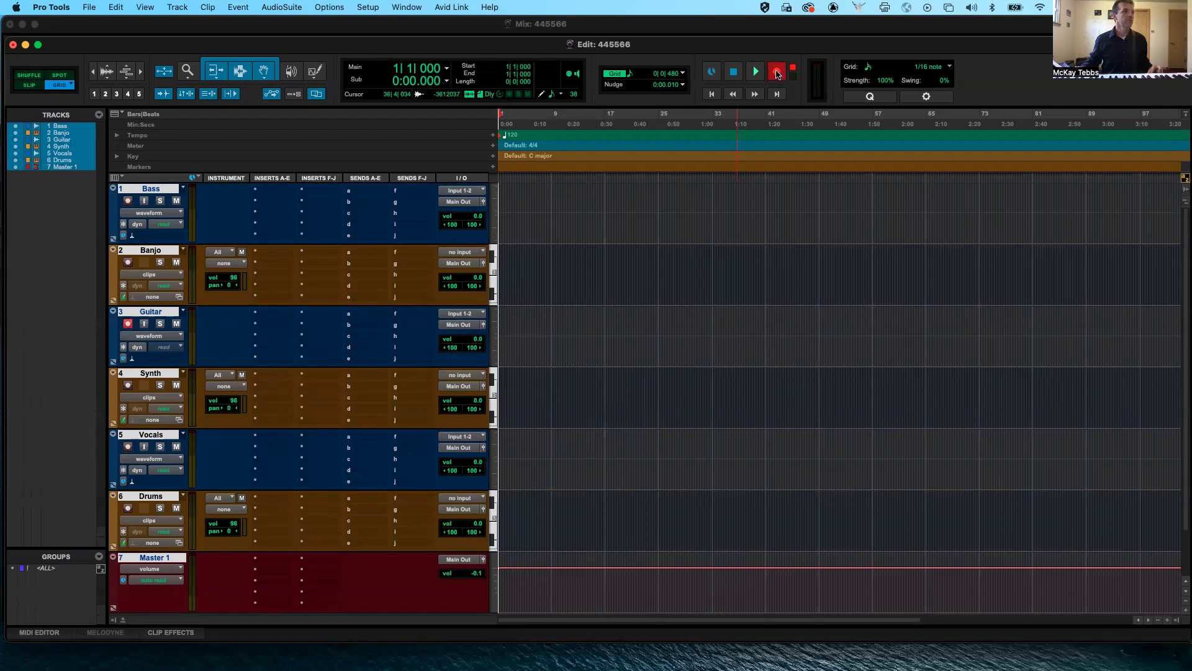
left_click(756, 71)
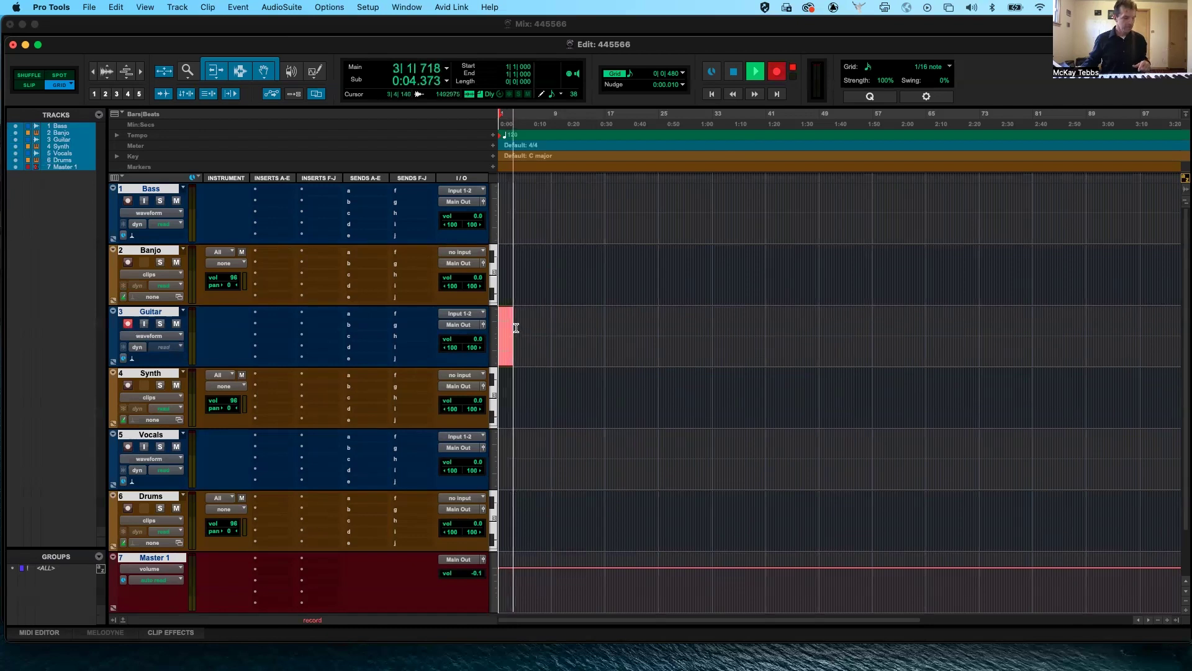
key("space")
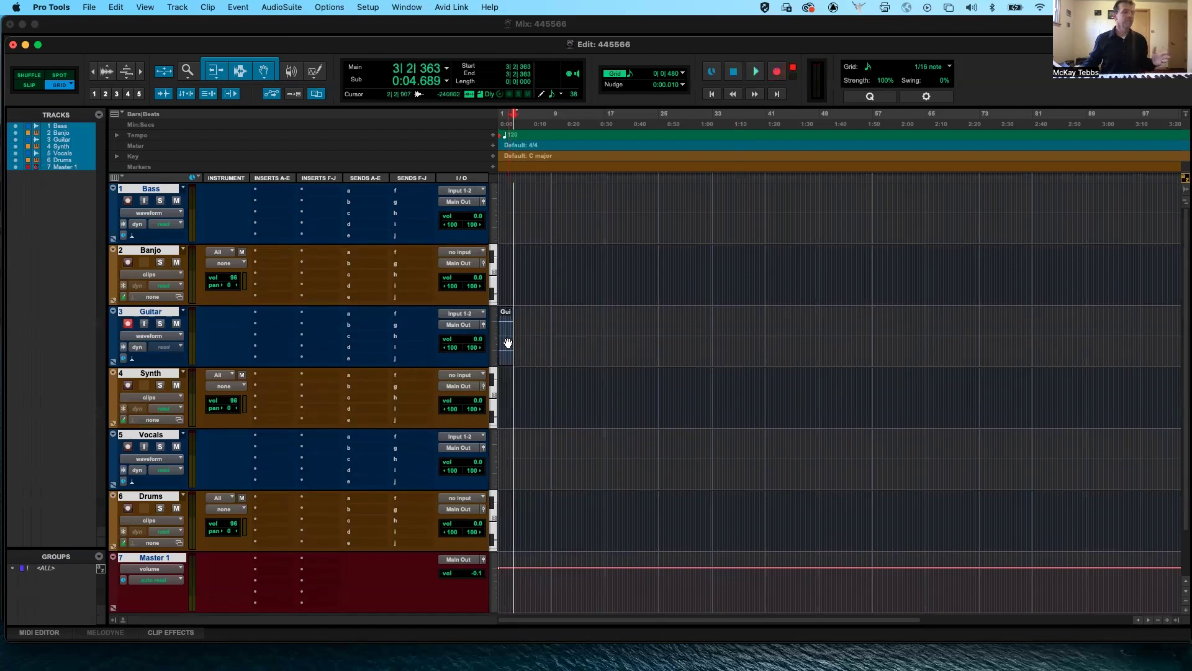
key("super+z")
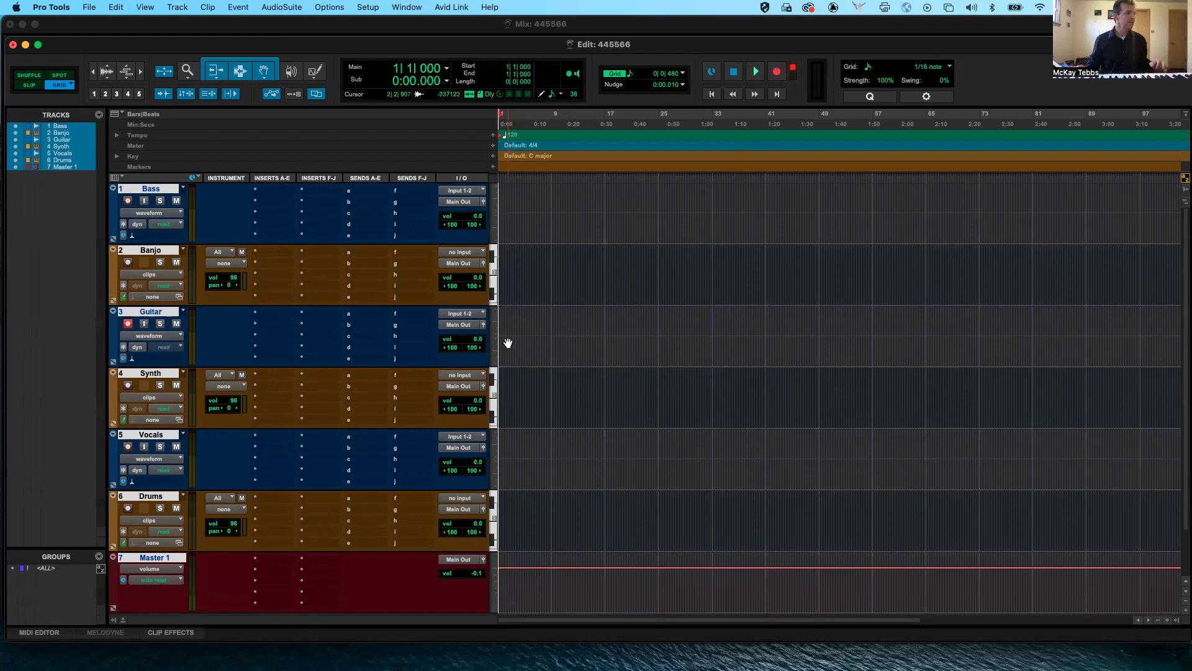
Solo the Guitar track once more, release the solo, and mute the track.
left_click(161, 324)
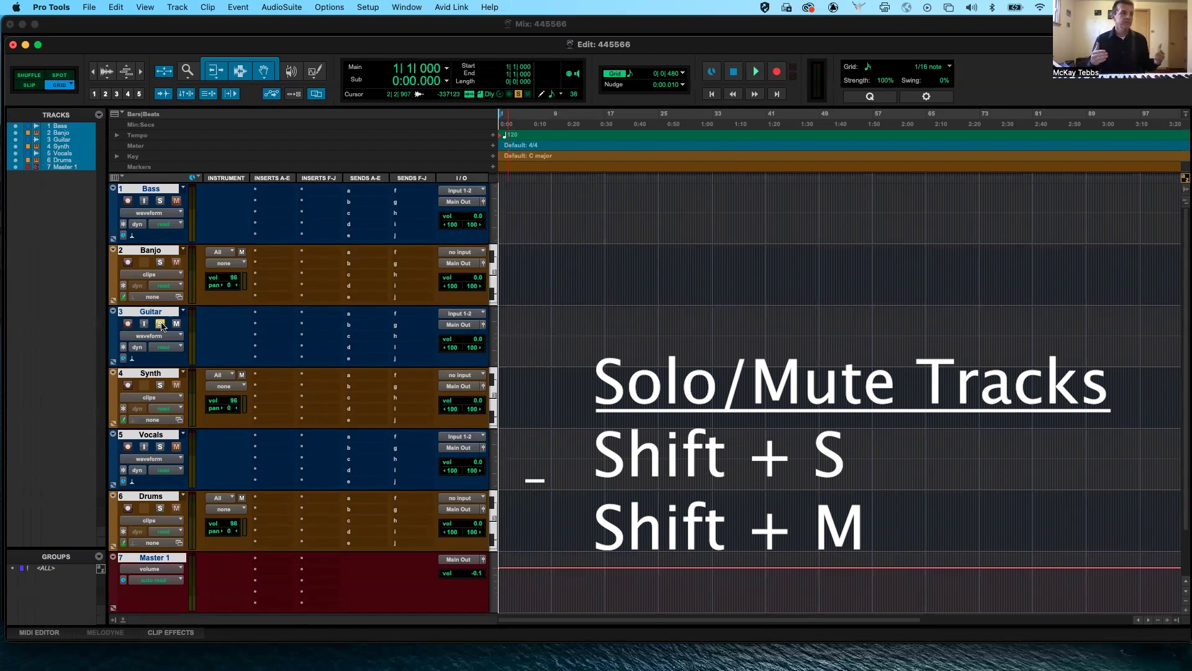
left_click(161, 324)
left_click(177, 324)
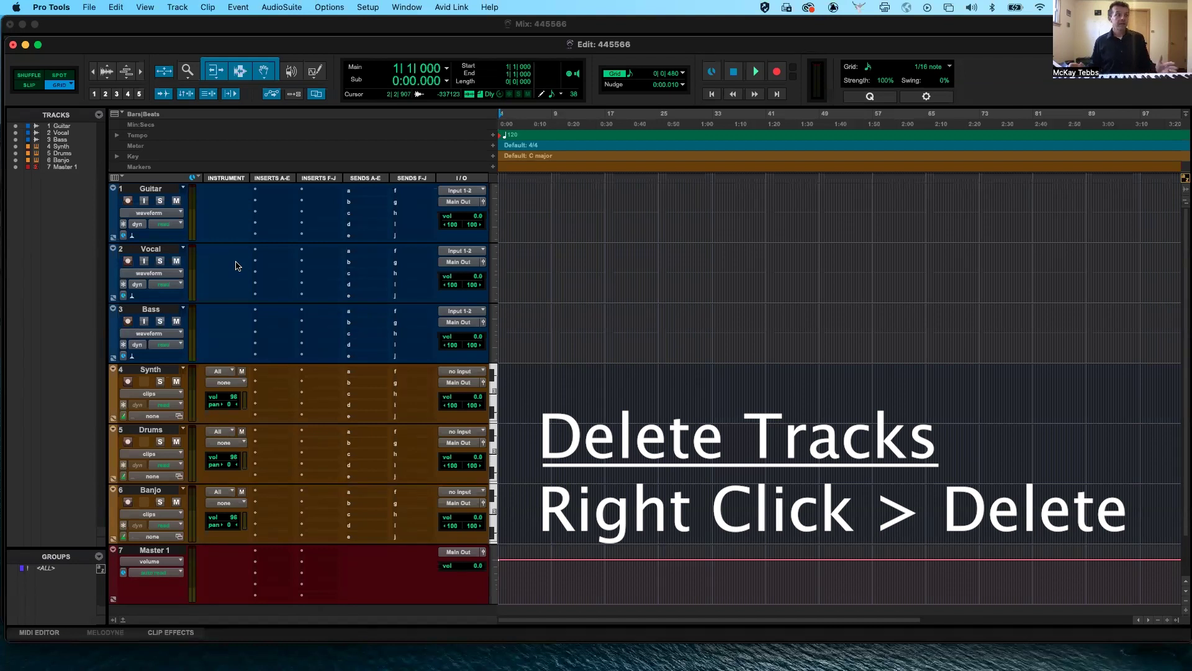
Delete the Banjo track from the session.
left_click(150, 490)
right_click(150, 491)
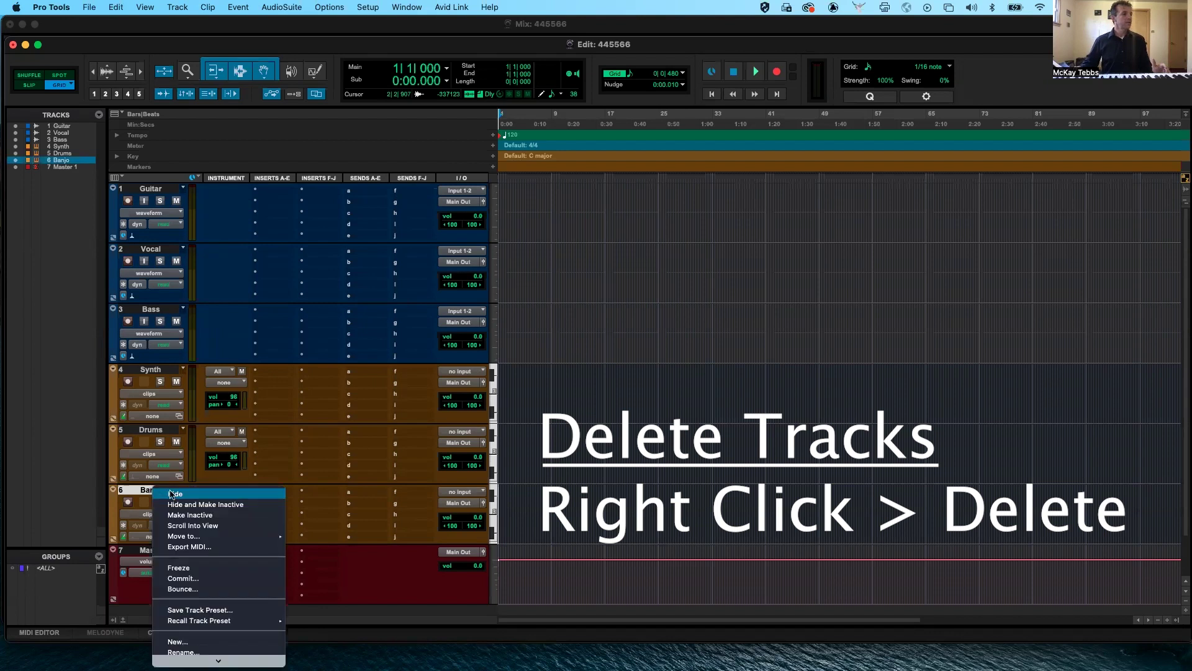
scroll(217, 655, "down", 3)
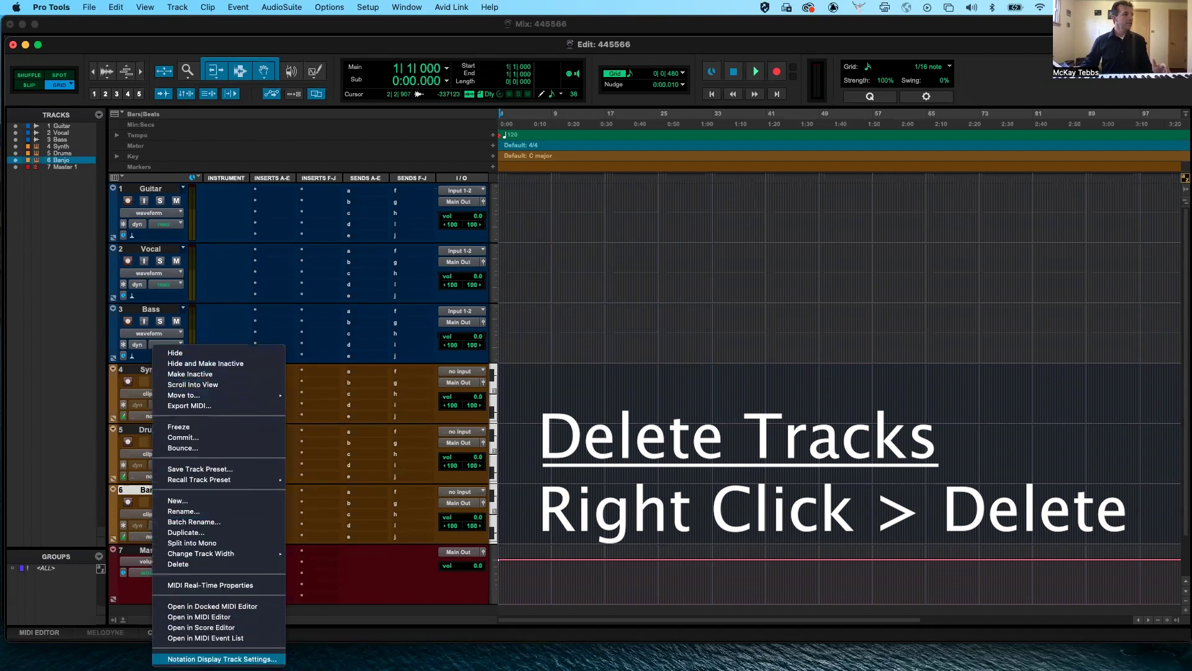
left_click(210, 565)
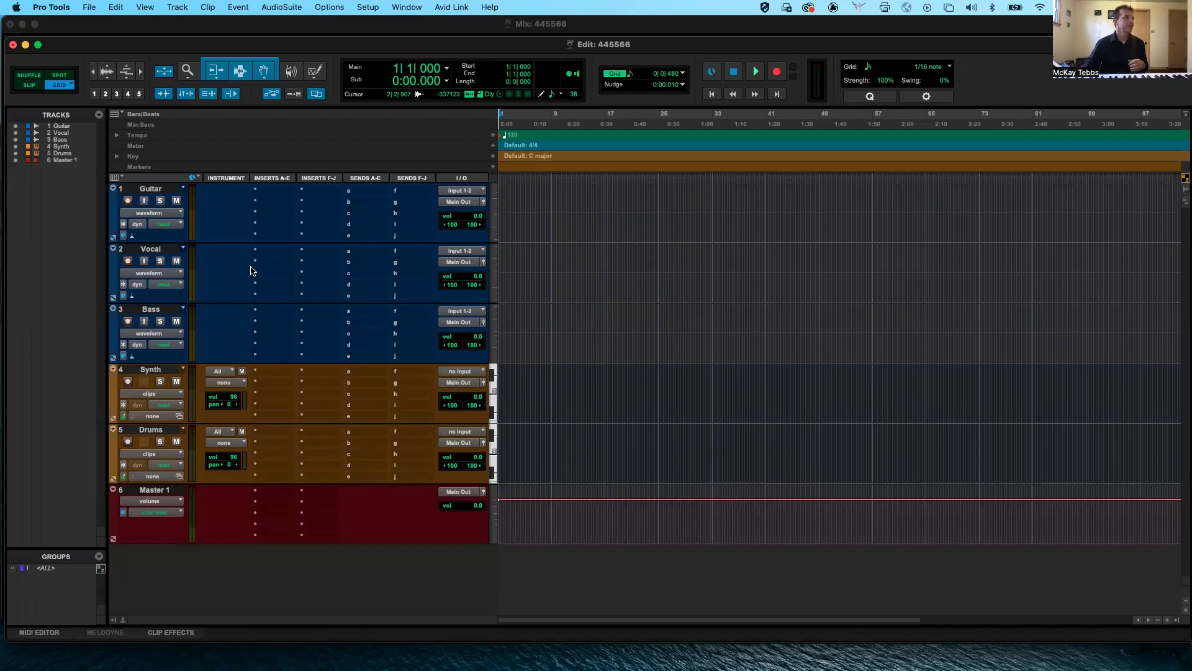
Start an audio import and add Pulse_-FZ, Pulse_.dup1-FZ, Pulse_Fractions-FZ and Saxes-FZ from Rendered Files to the clips to import.
left_click(91, 7)
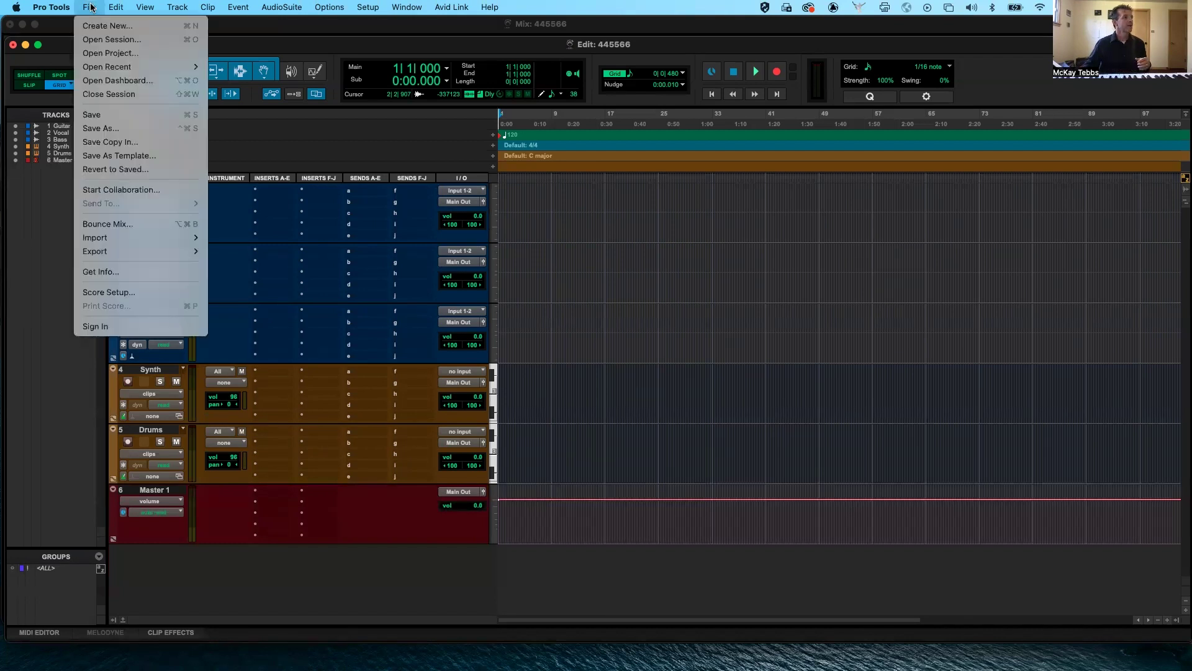
mouse_move(146, 238)
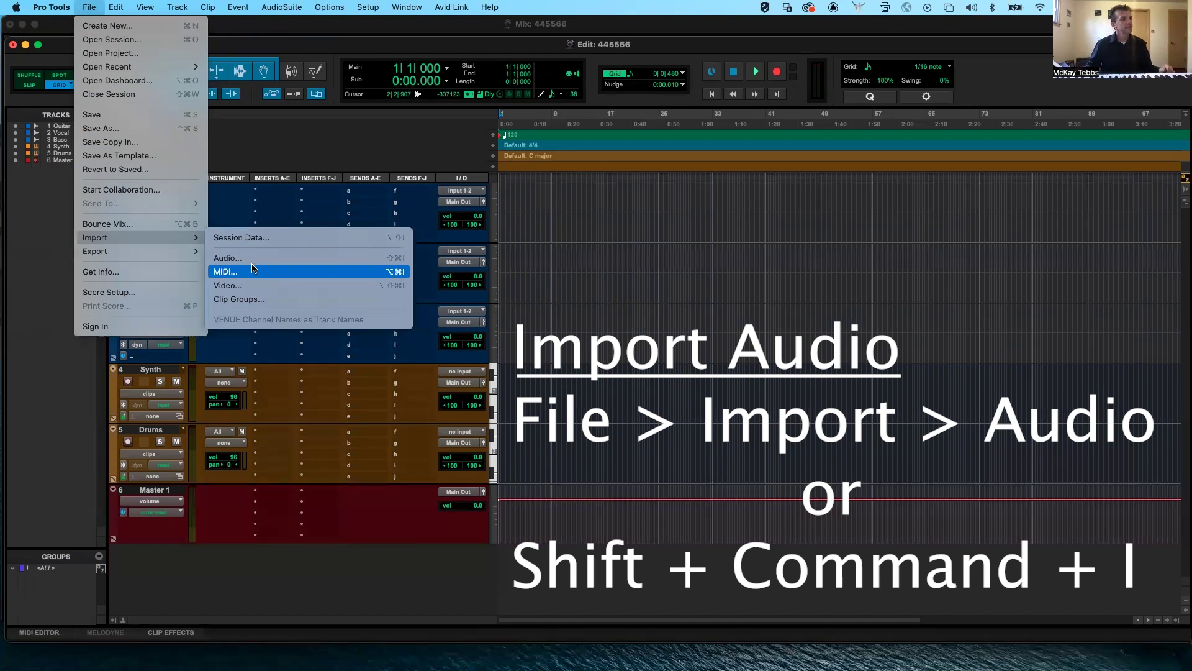
left_click(252, 265)
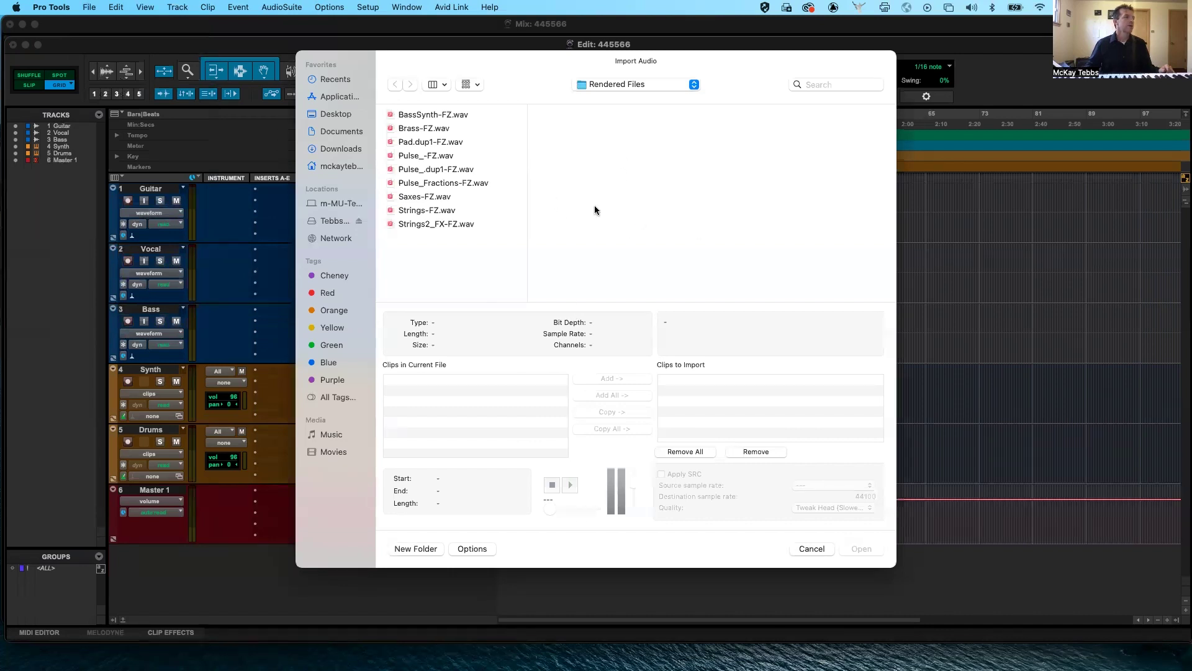
left_click(440, 197)
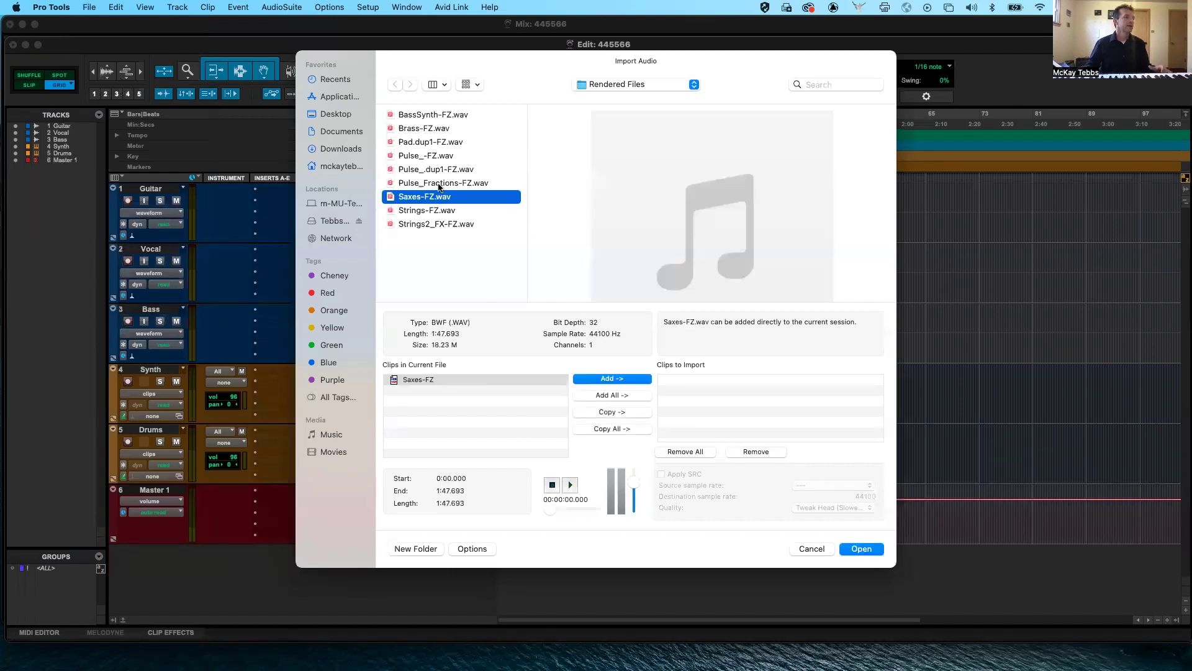
left_click(439, 155, "shift")
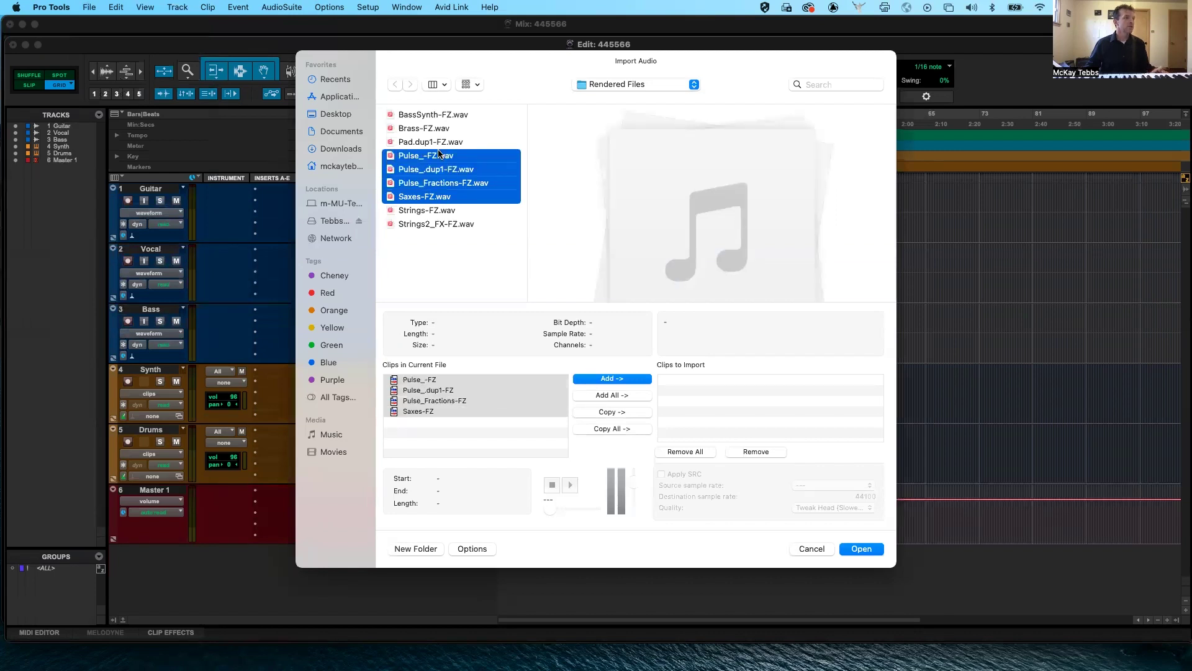
left_click(613, 380)
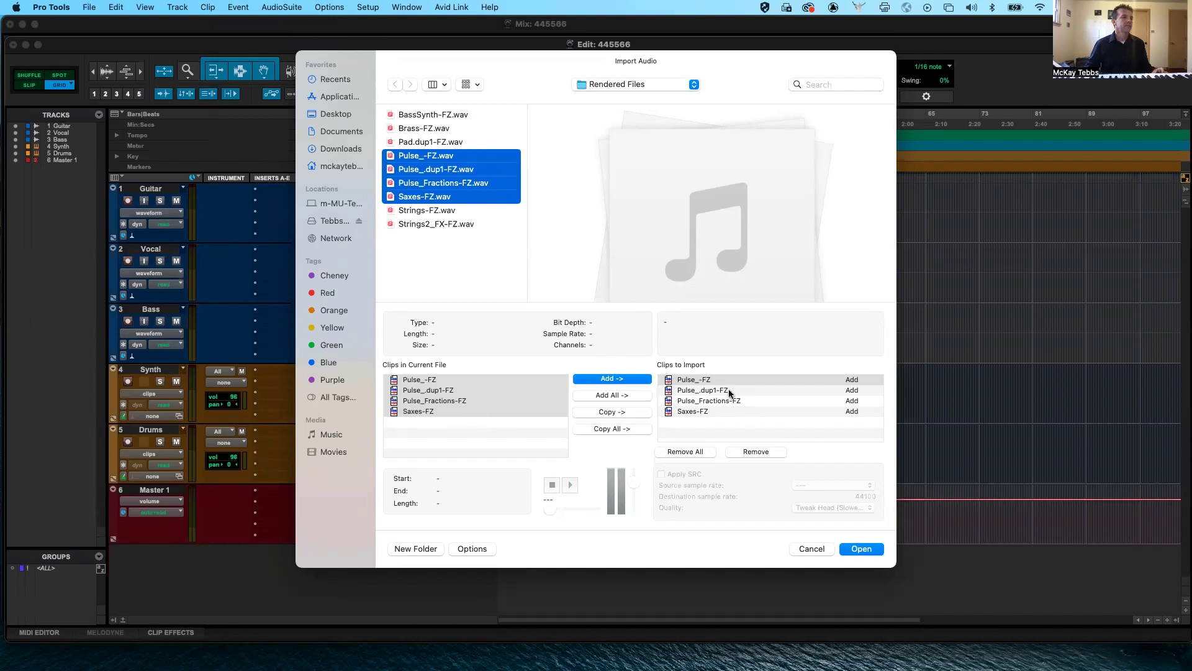
Import the listed clips onto new tracks, with Session Start as their location.
left_click(862, 549)
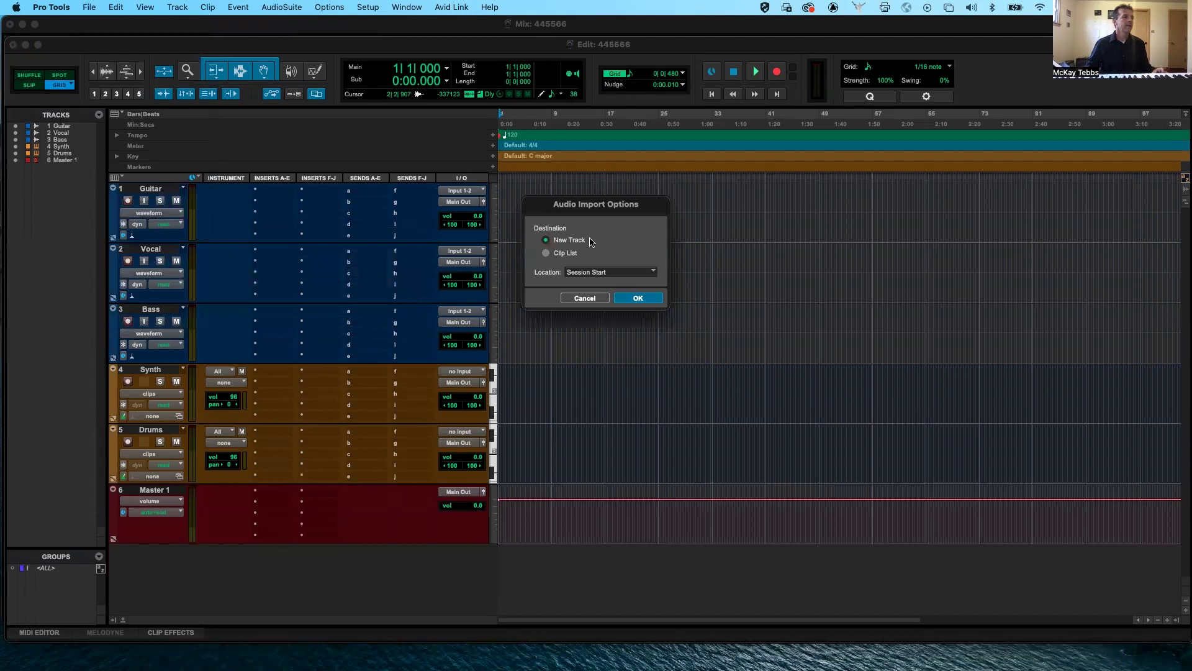
left_click_drag(595, 208, 633, 243)
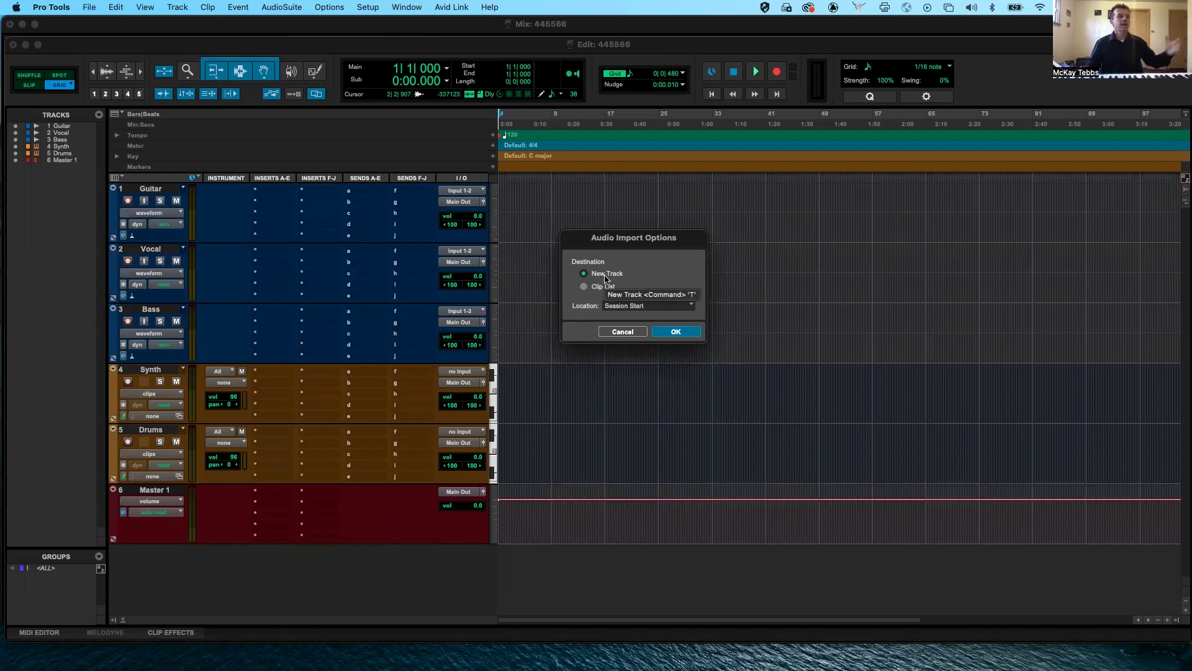
left_click(675, 332)
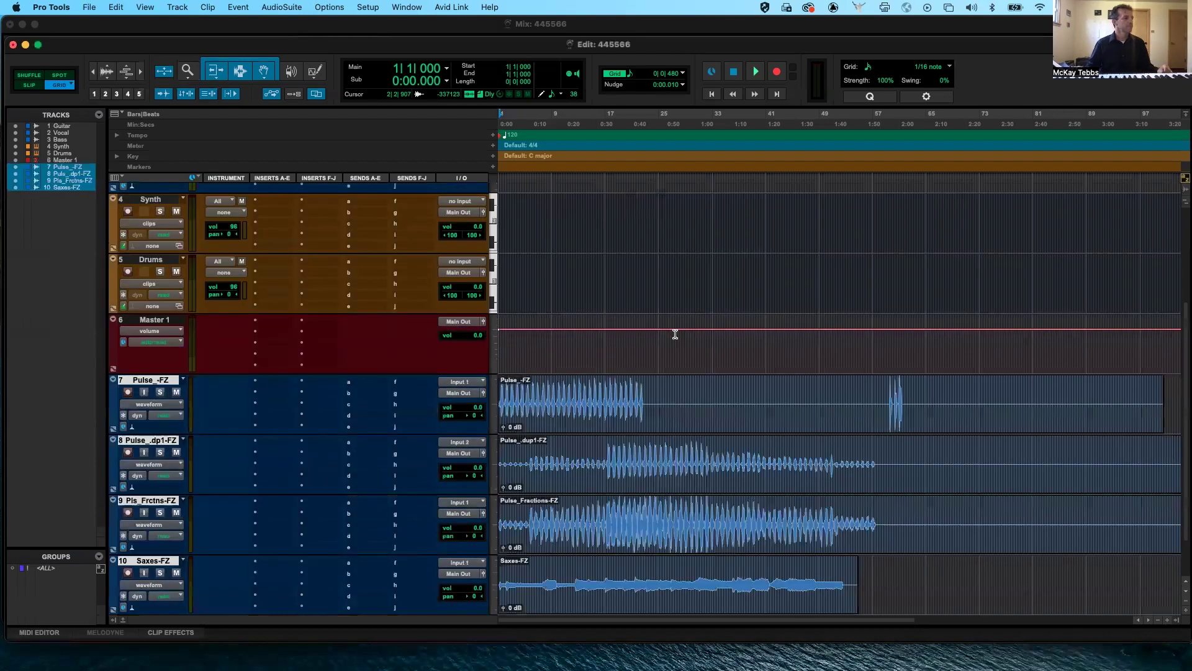
scroll(552, 455, "down", 2)
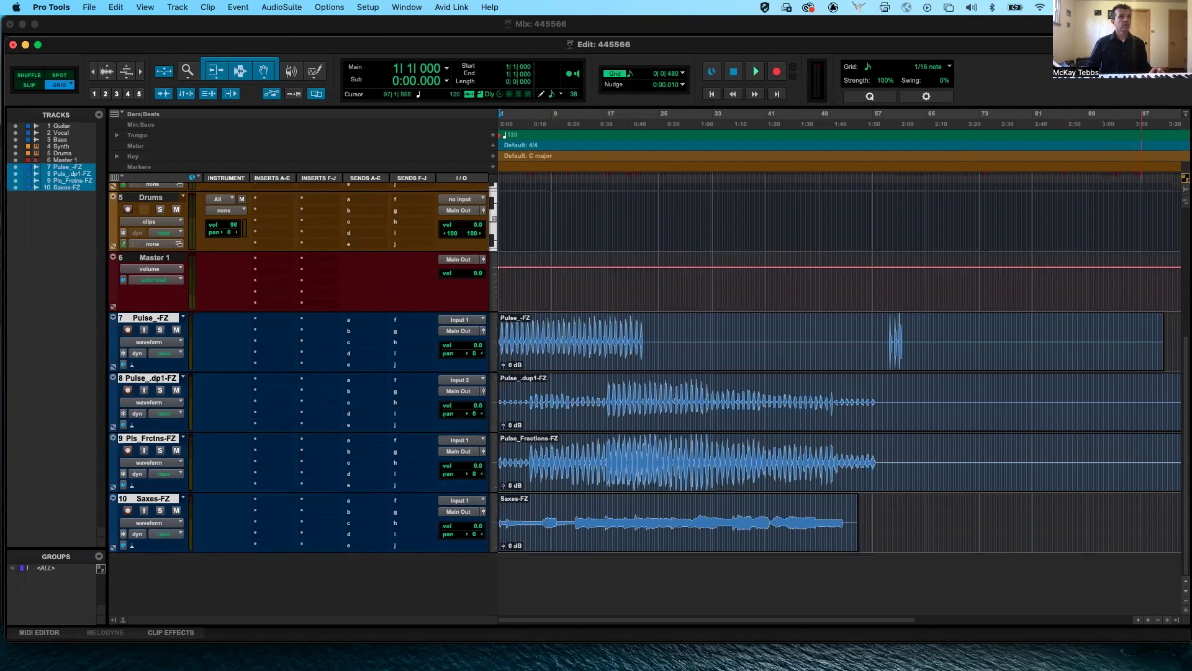
Shift the Edit window until its right edge is accessible, show the Clip List, and widen it to make the clip names readable.
left_click_drag(1175, 60, 1061, 81)
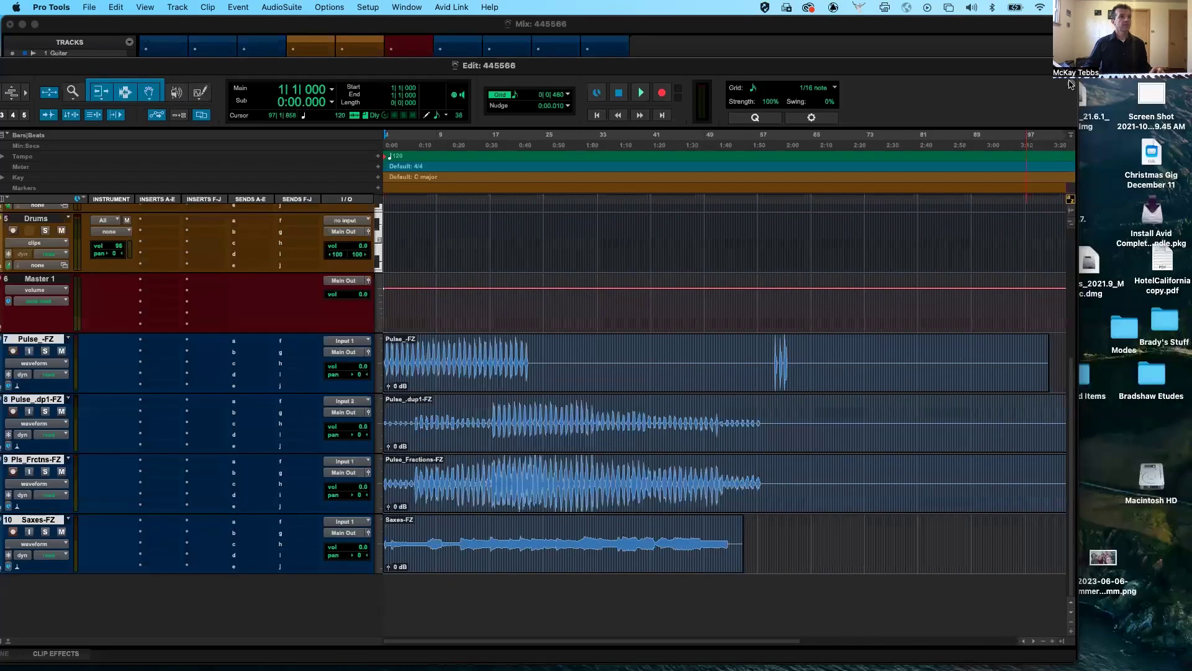
left_click(1072, 84)
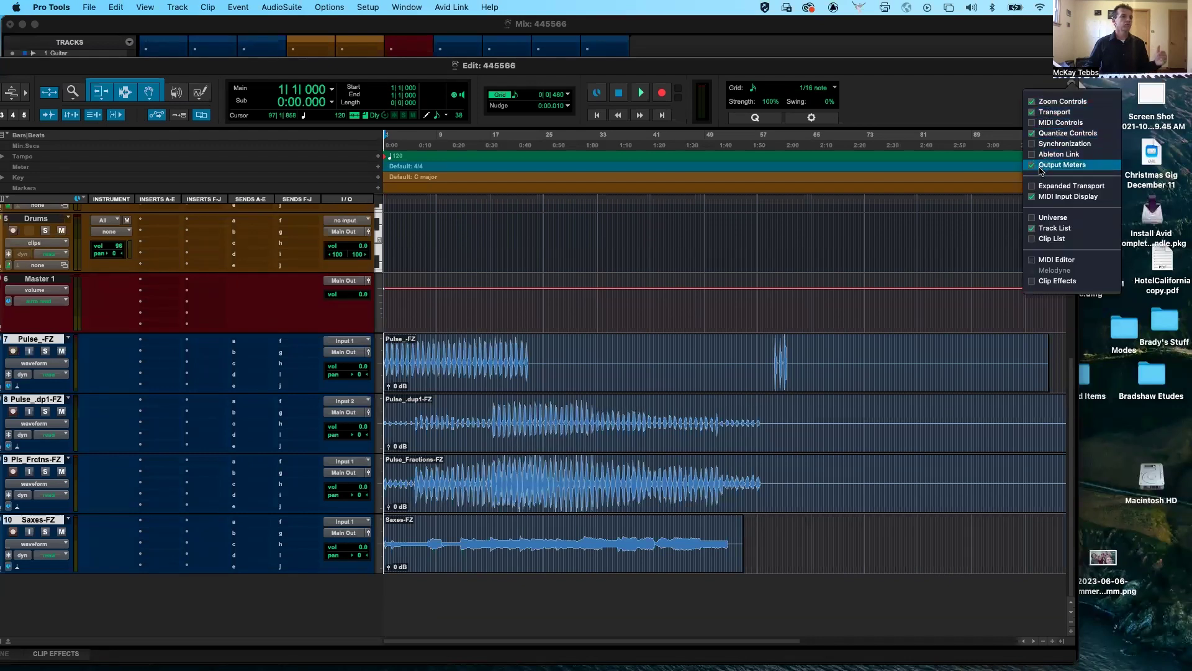
left_click(1033, 239)
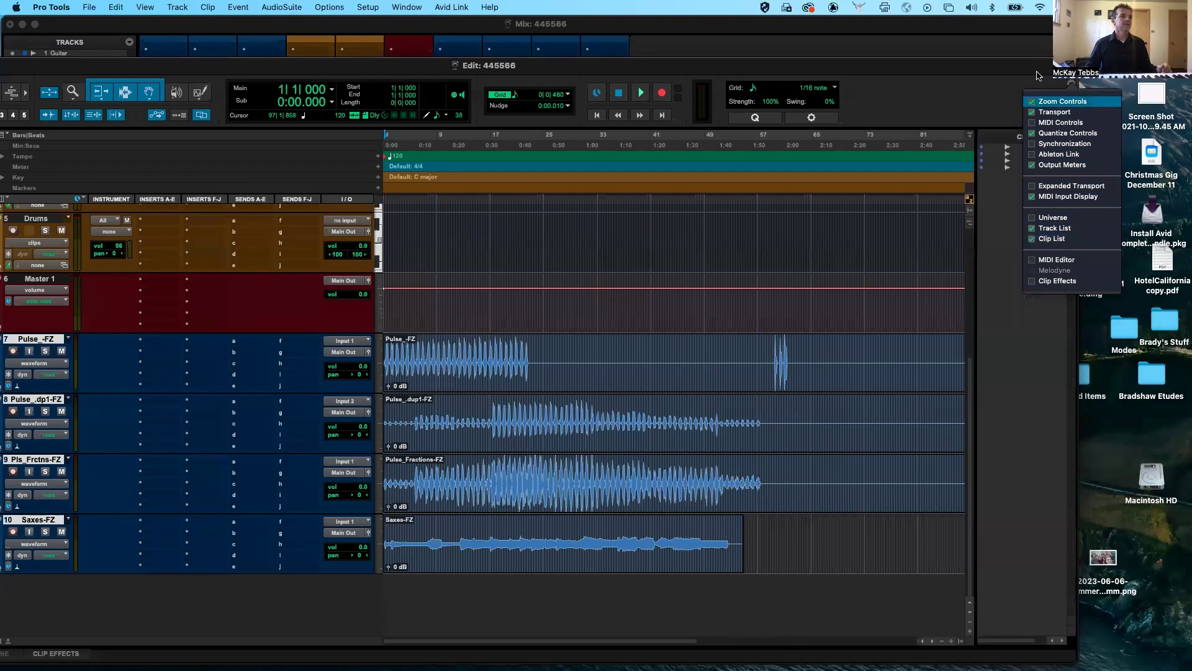
left_click(1013, 84)
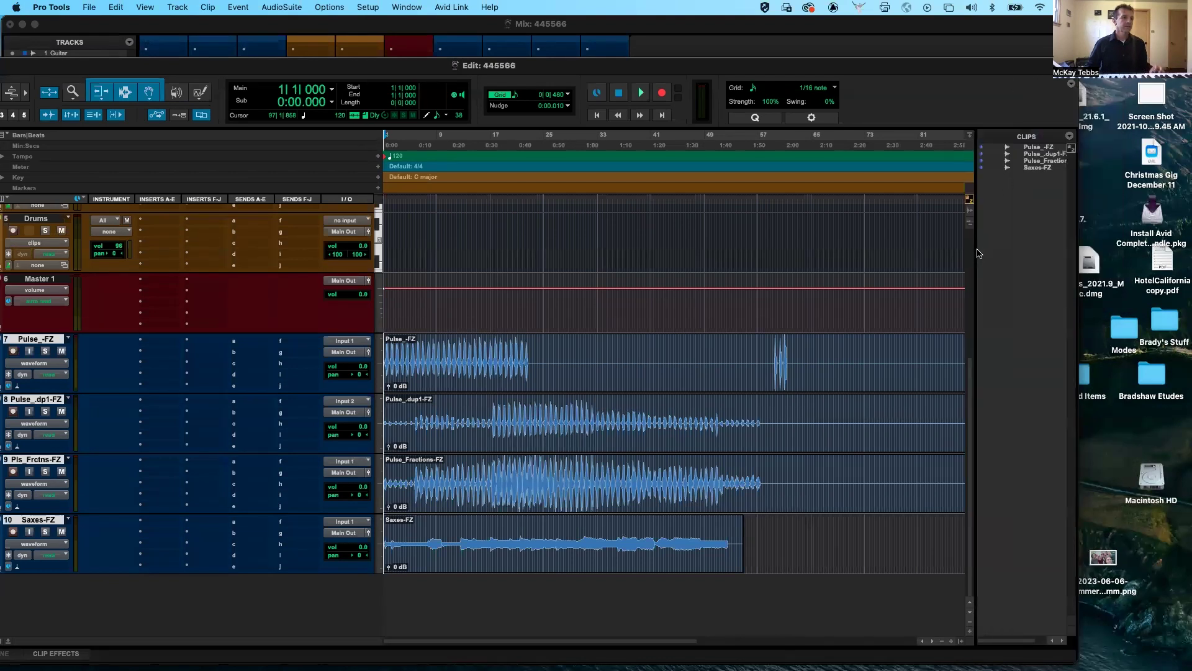
left_click_drag(975, 254, 924, 248)
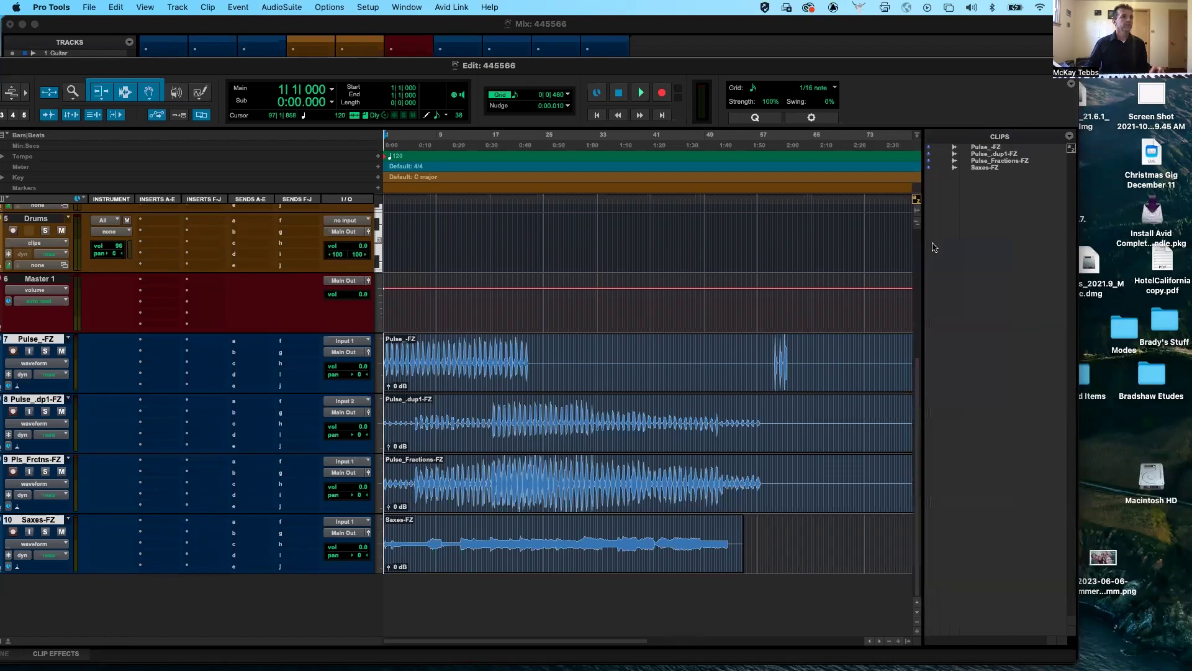
Select the imported clips one at a time in the Clip List and the timeline to compare both selections, ending on Pulse_Fractions-FZ.
left_click(990, 149)
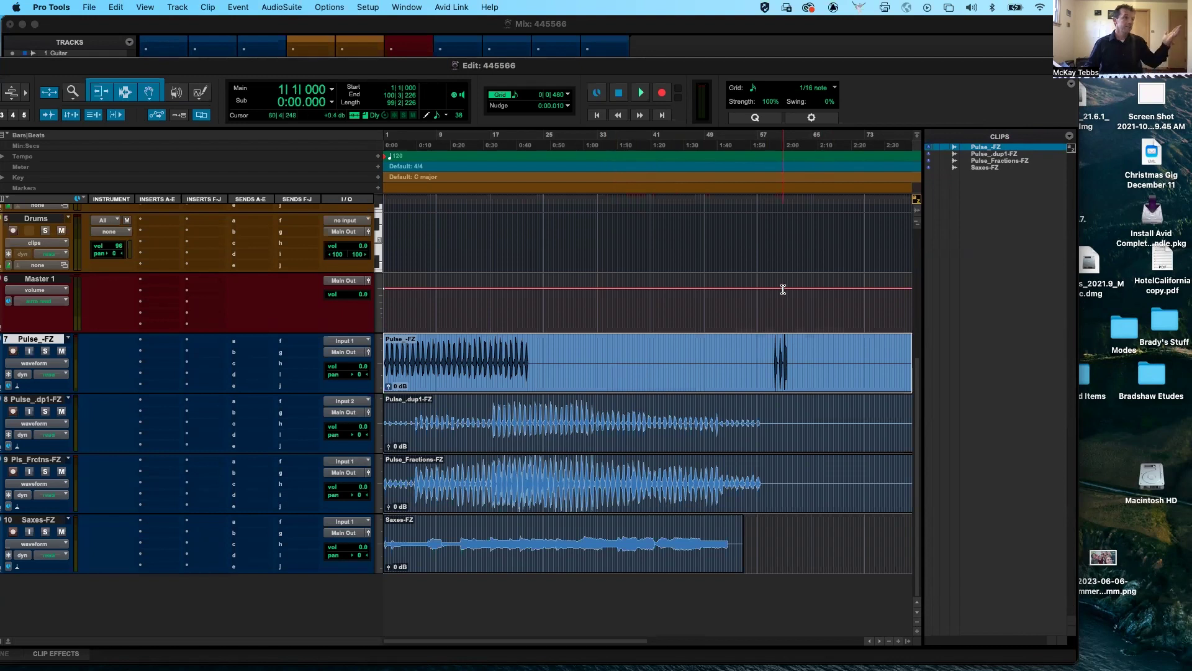
left_click(982, 168)
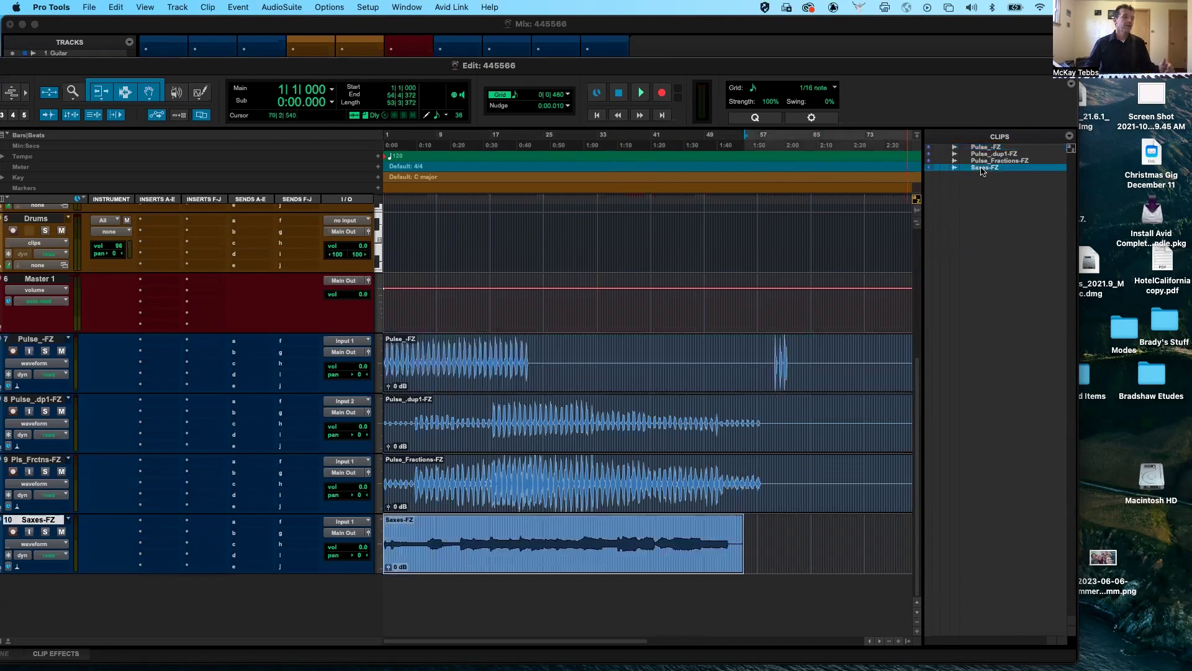
left_click(985, 162)
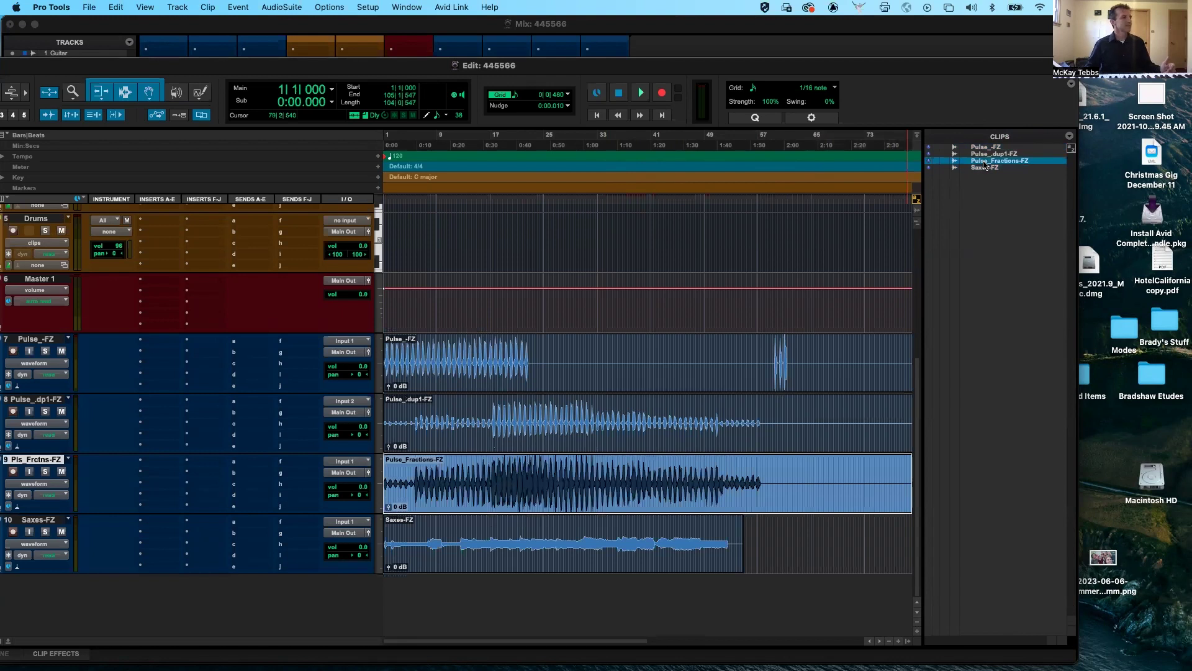
left_click(701, 429)
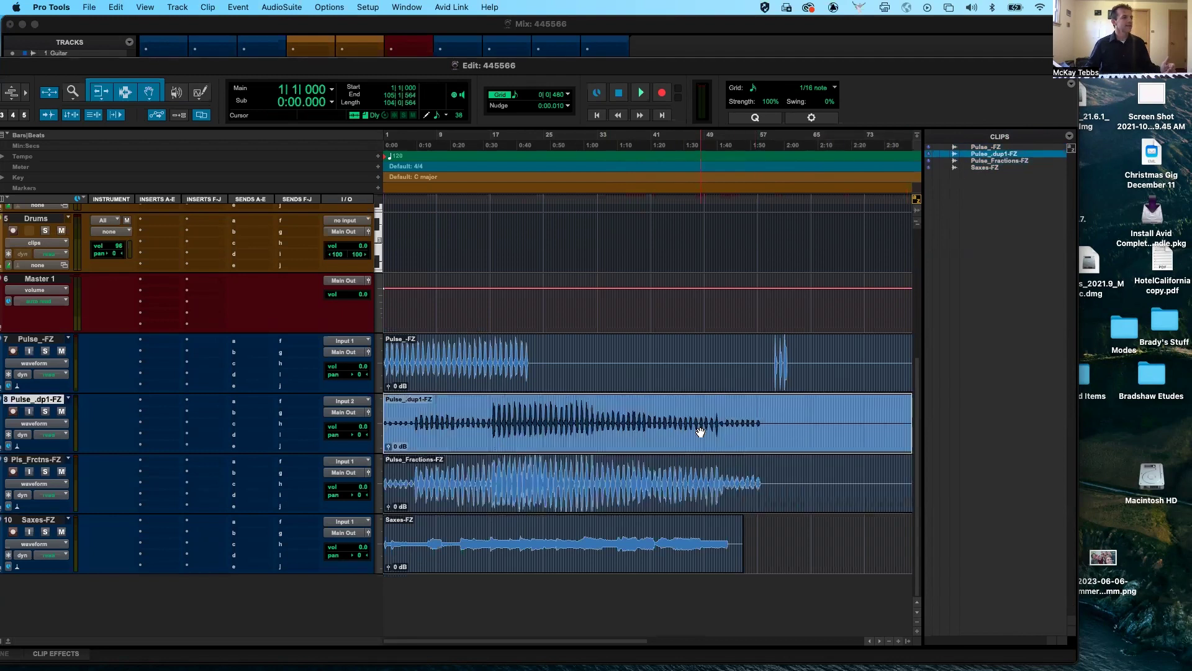
left_click(694, 376)
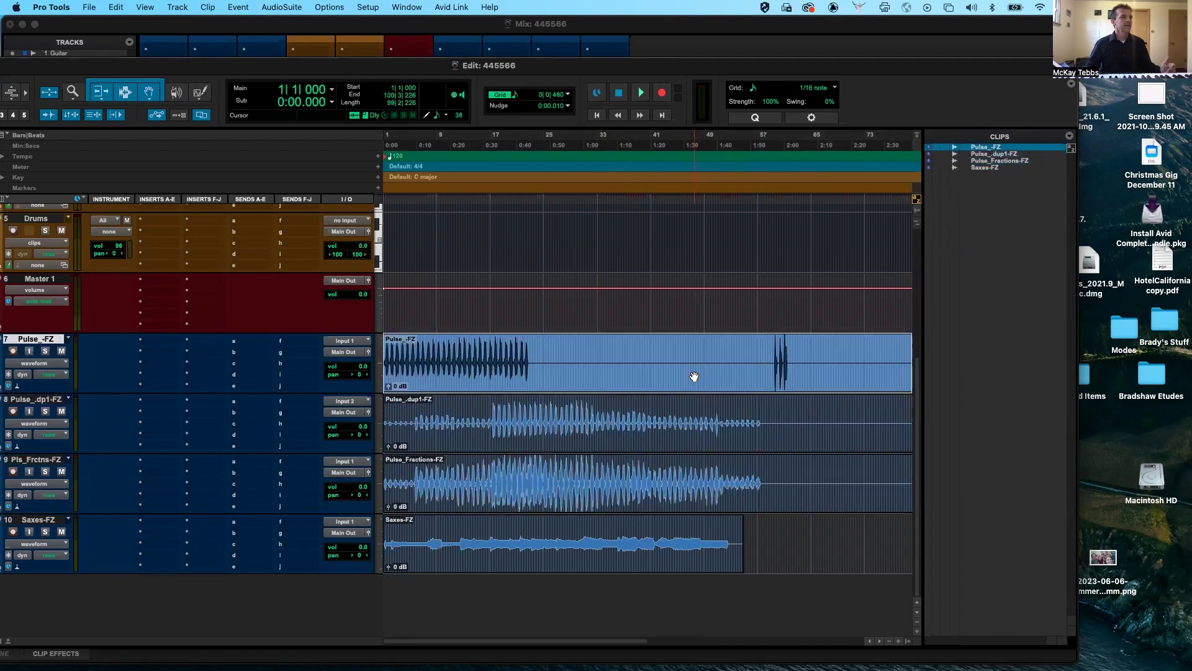
left_click(987, 167)
left_click(988, 161)
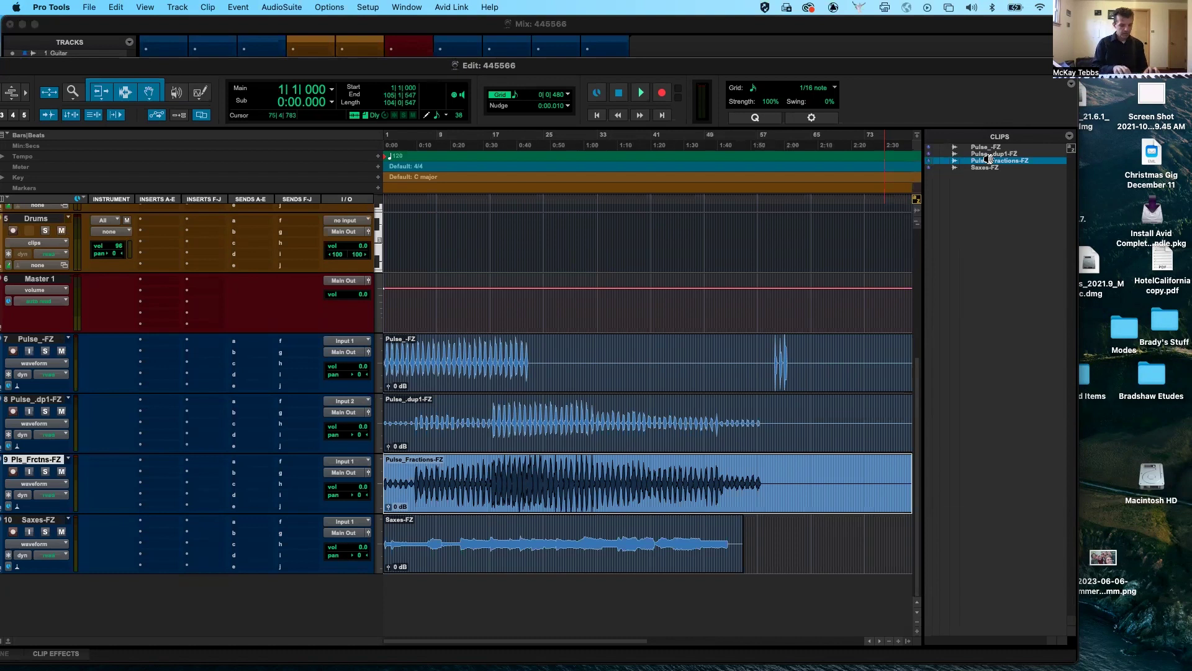
Open the Workspace browser, look across its volume details columns, and move the browser window toward the middle of the screen.
key("alt+semicolon")
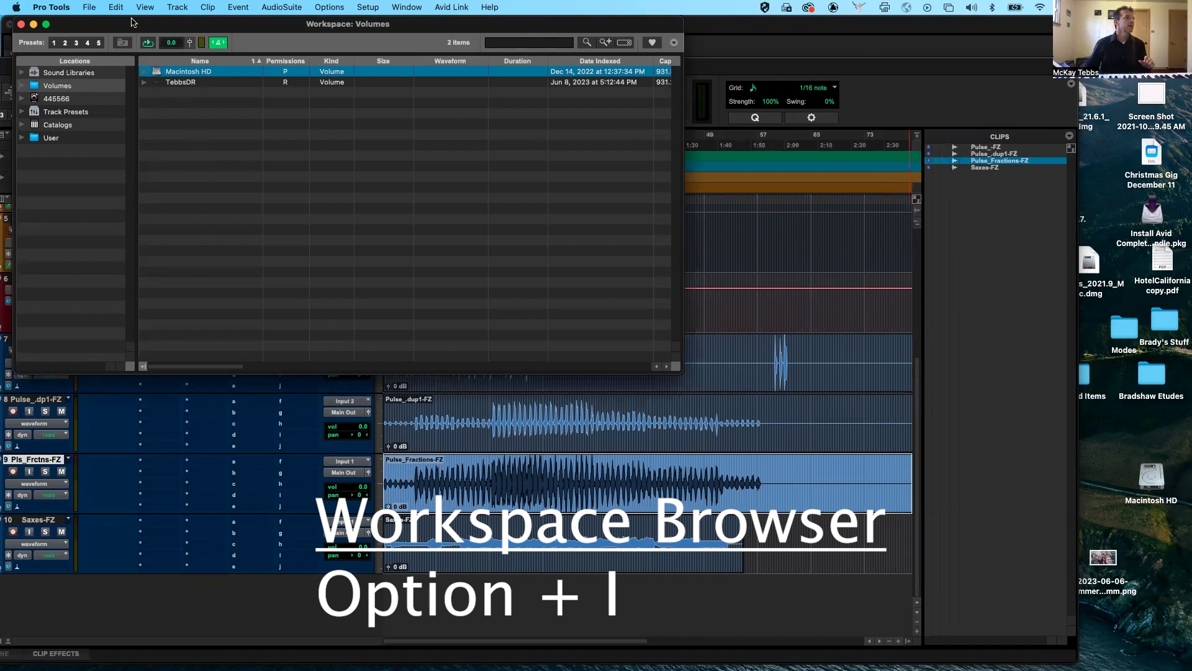
left_click(254, 326)
left_click(271, 367)
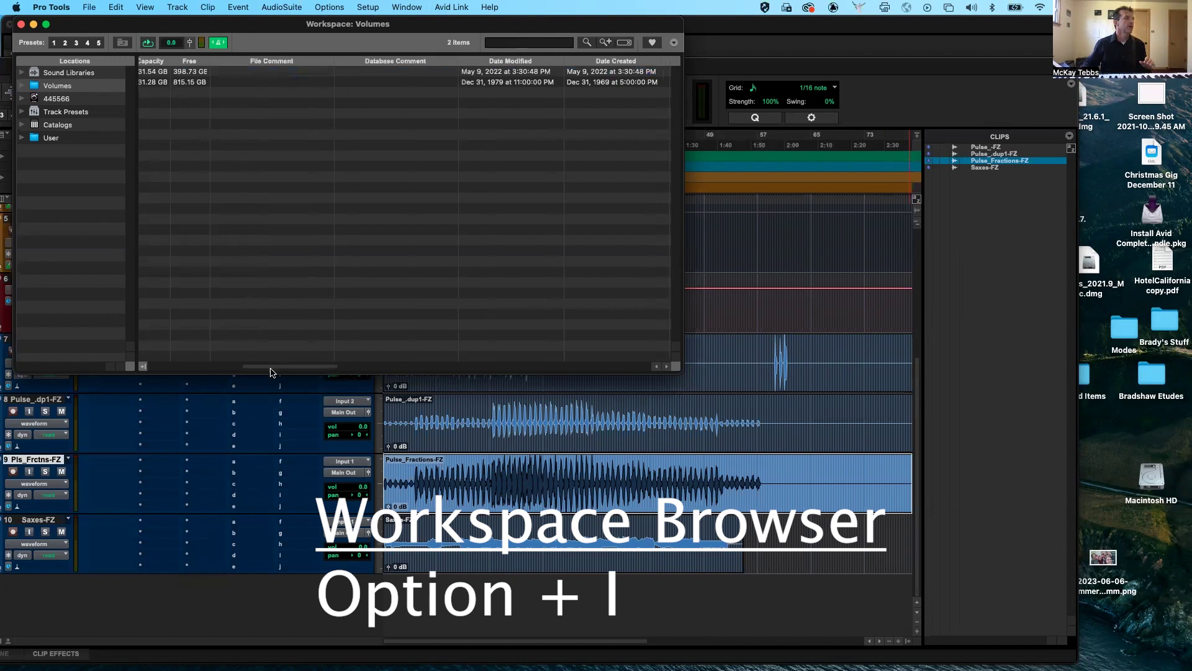
left_click_drag(191, 66, 559, 159)
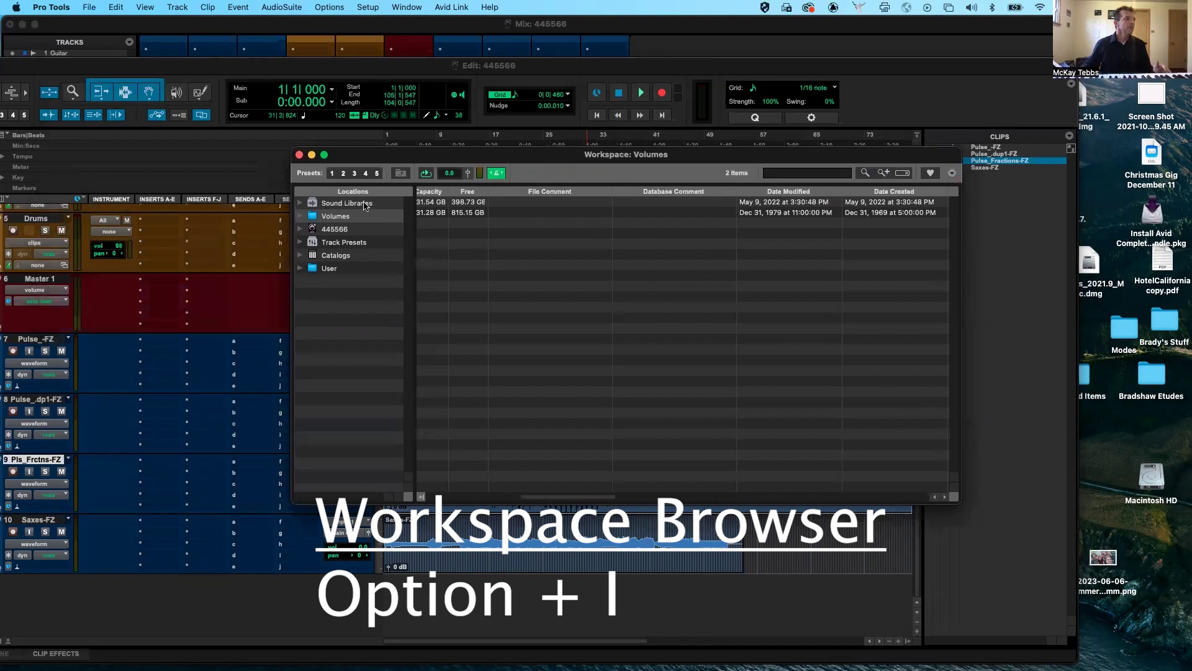
Browse the loop folders of Avid Loopmasters 1.0 in Sound Libraries, including ESSENTIAL_EDM and SLO_FI_SESSIONS, and close the Workspace browser.
left_click(301, 203)
left_click(338, 213)
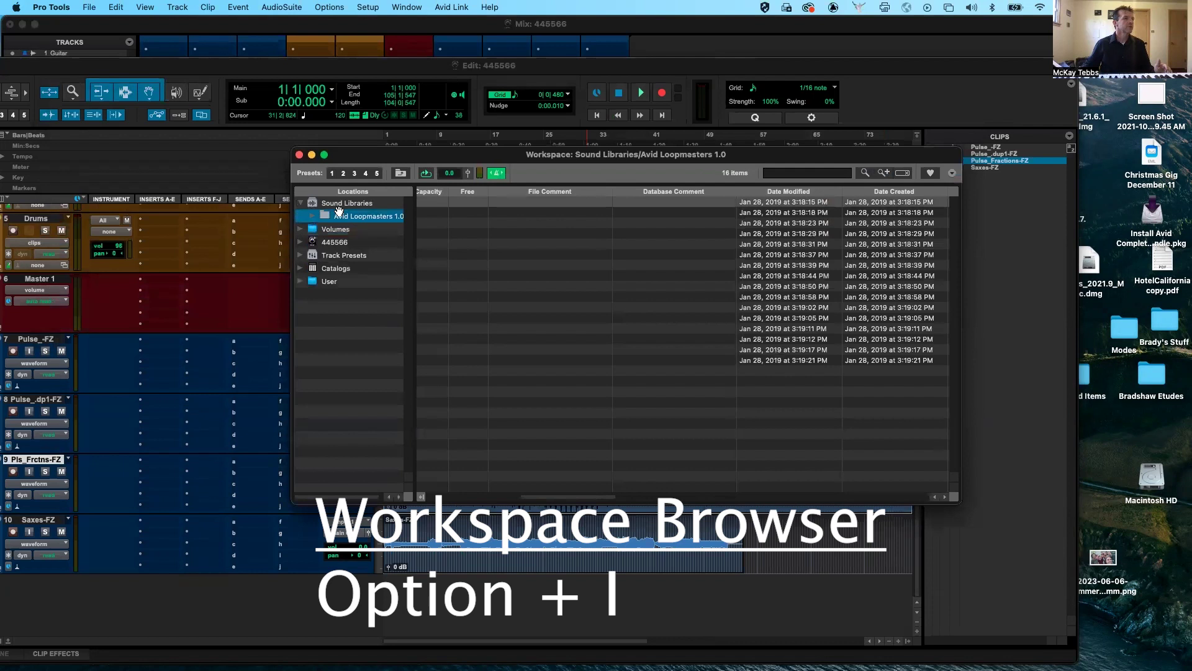
left_click(768, 246)
scroll(551, 303, "left", 10)
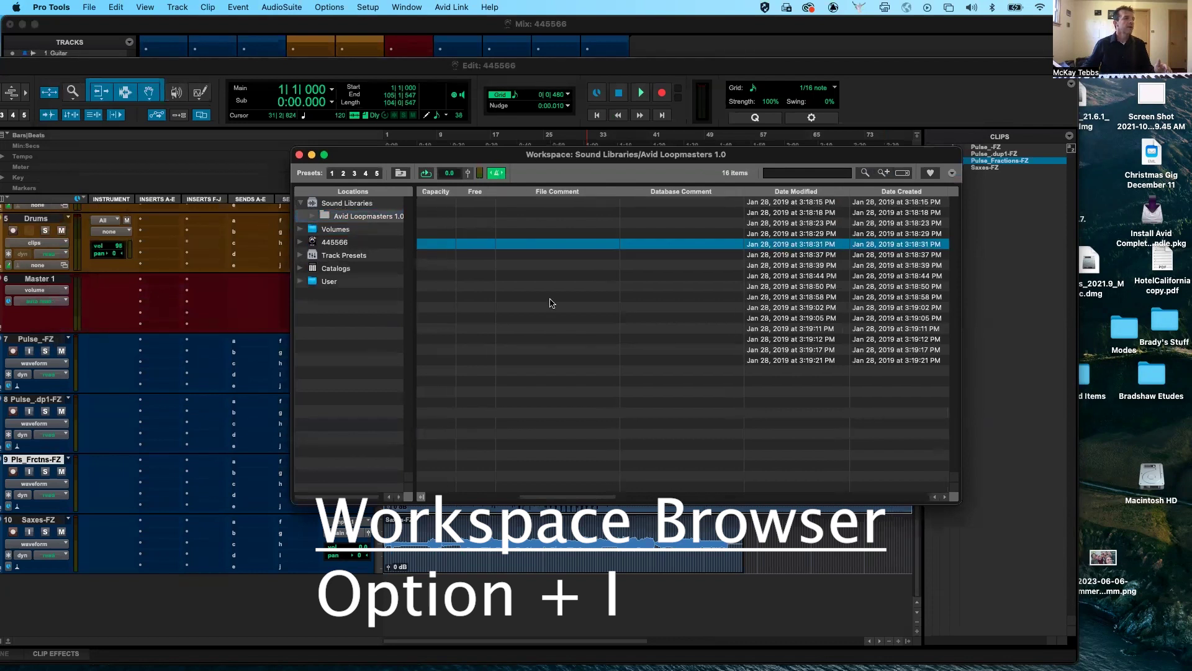
left_click(496, 267)
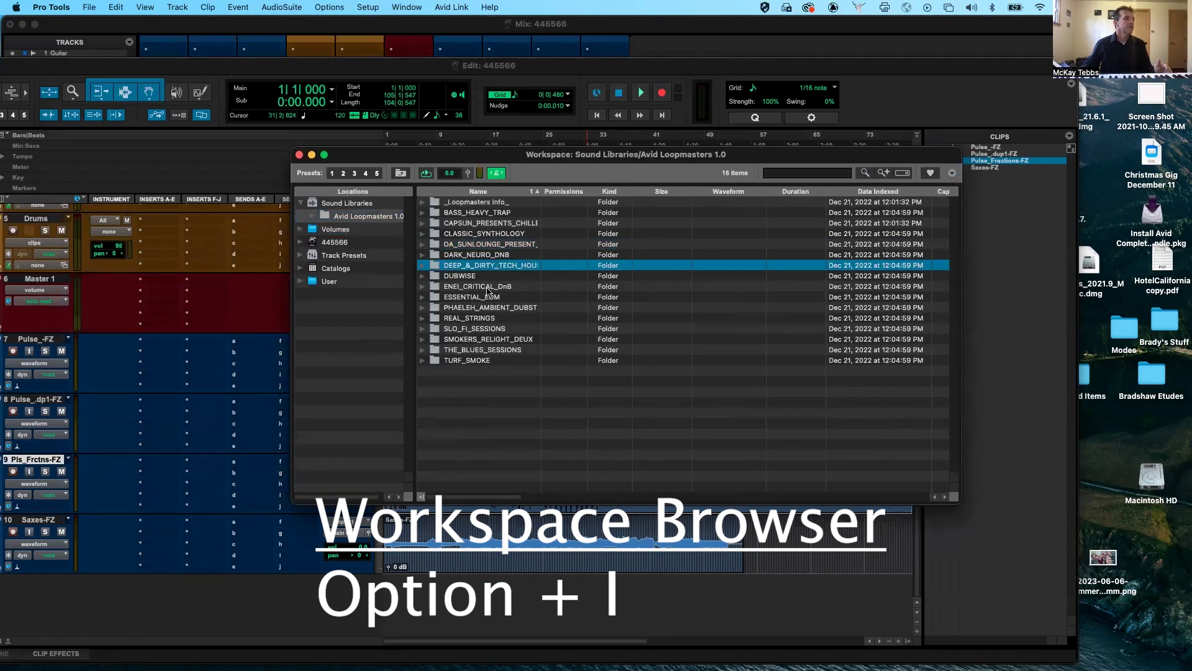
left_click(484, 298)
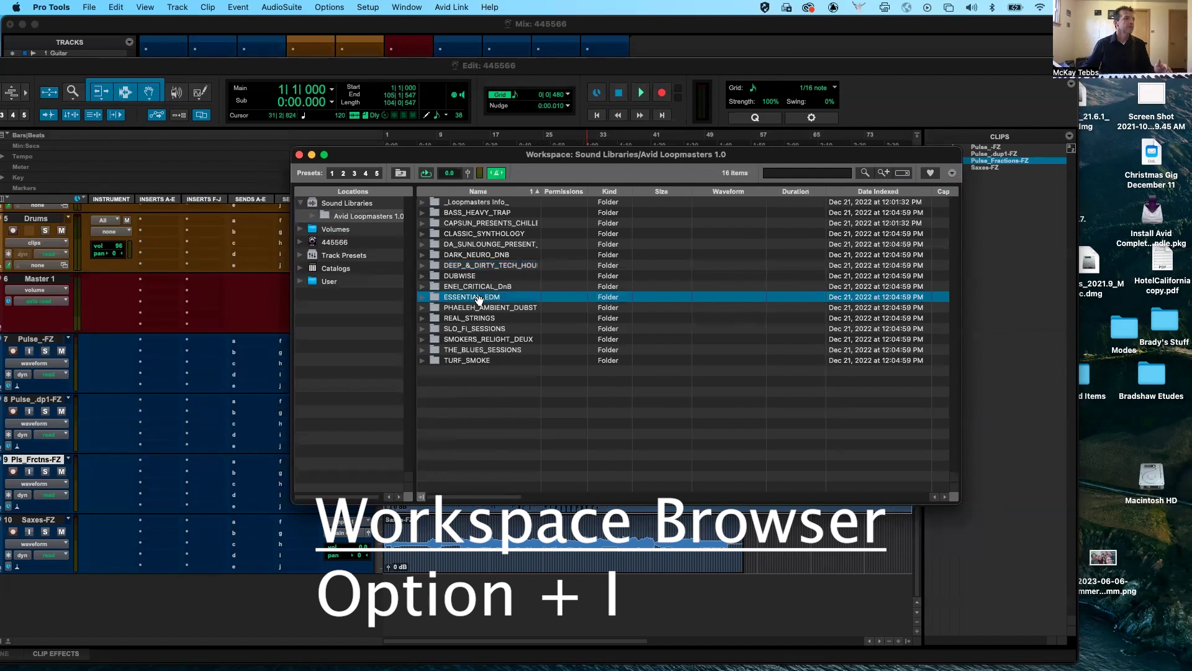
left_click(464, 329)
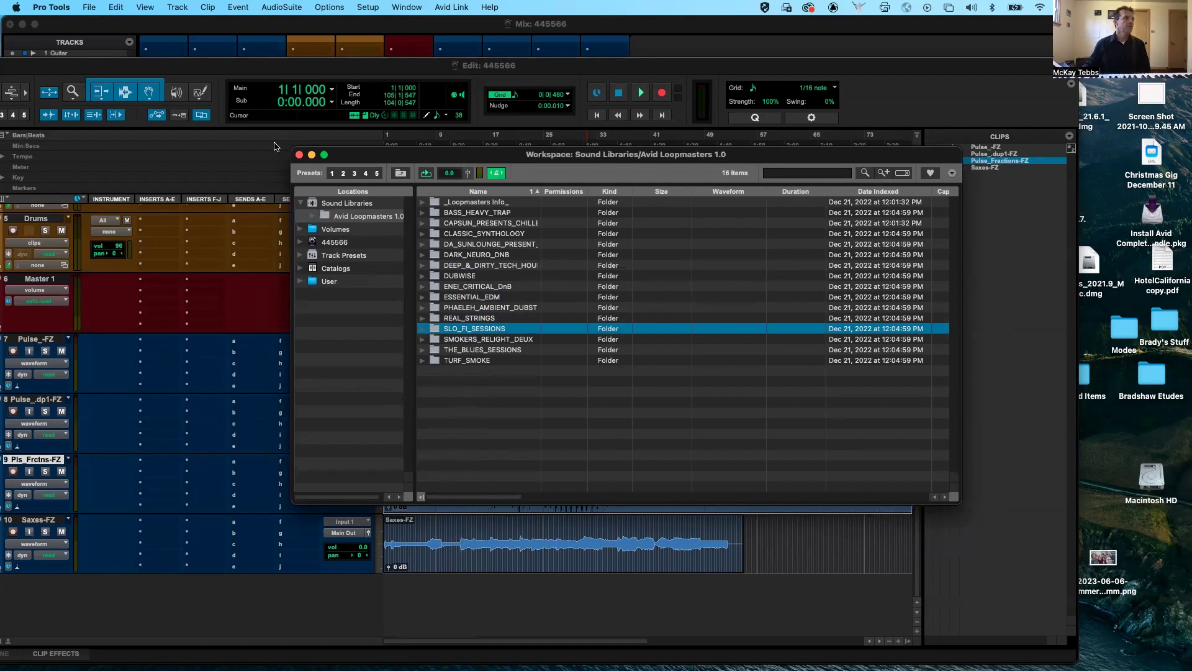
left_click(300, 156)
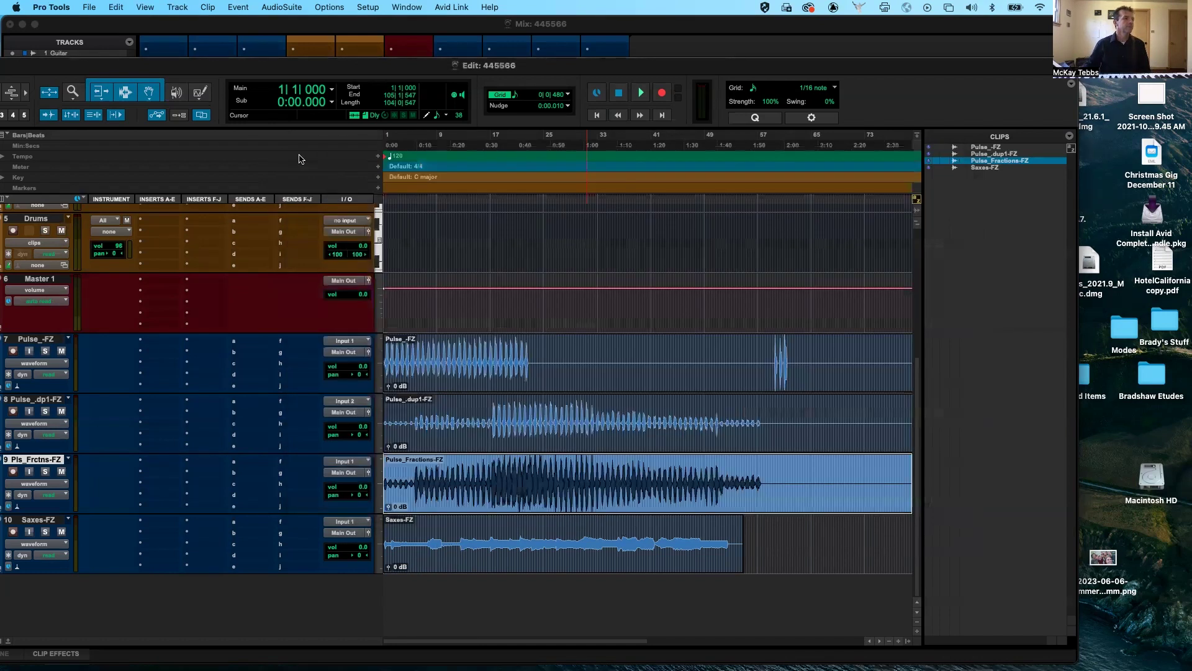